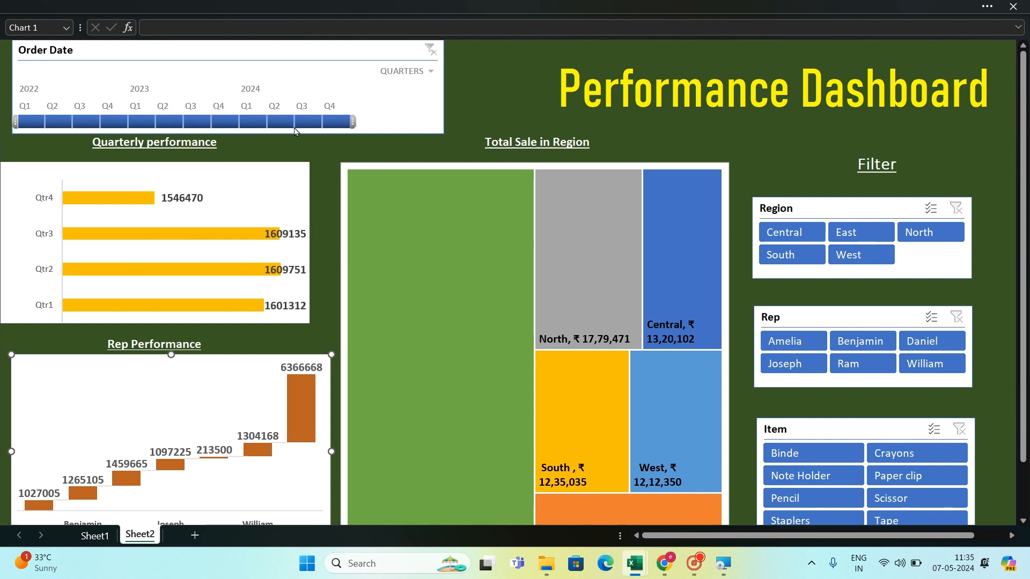
# Step: Filter the dashboard to 2024 Q2 with the Order Date timeline and clear that date filter again
pyautogui.click(280, 122)
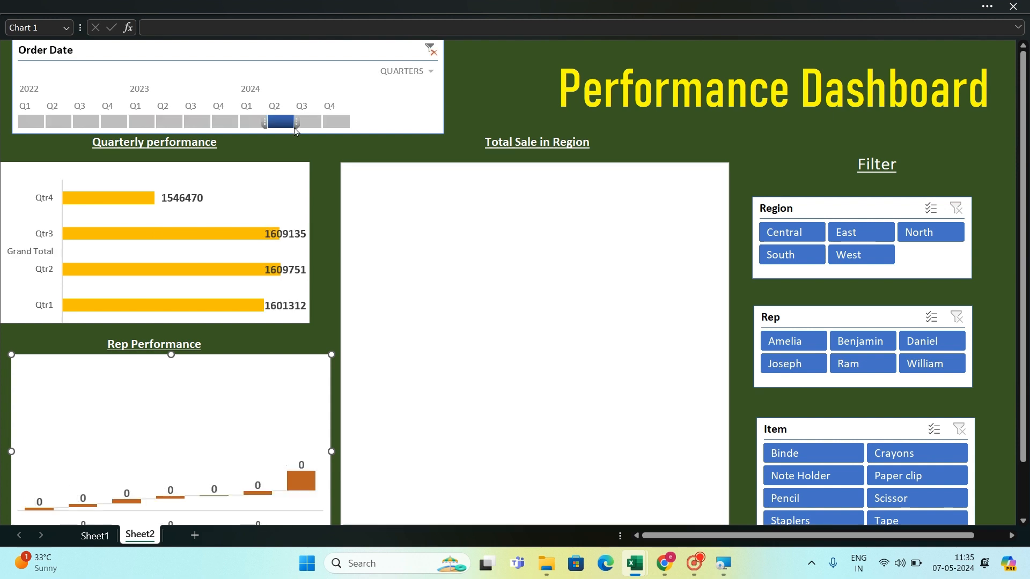
pyautogui.click(431, 50)
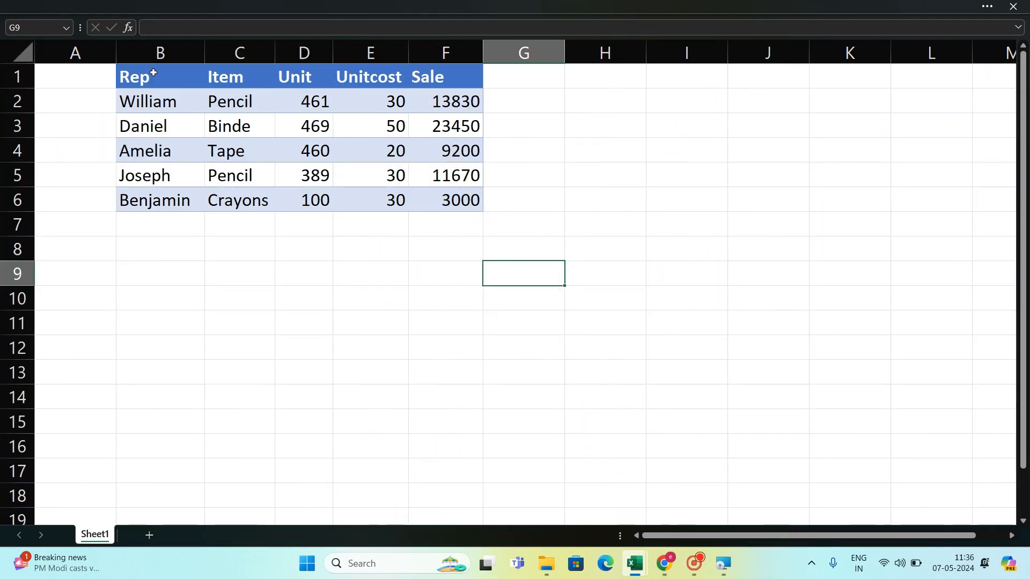
# Step: Examine the sales table in B1:F6 and each of its Rep, Item, Unit, Unitcost and Sale columns
pyautogui.moveTo(138, 77); pyautogui.dragTo(483, 210)
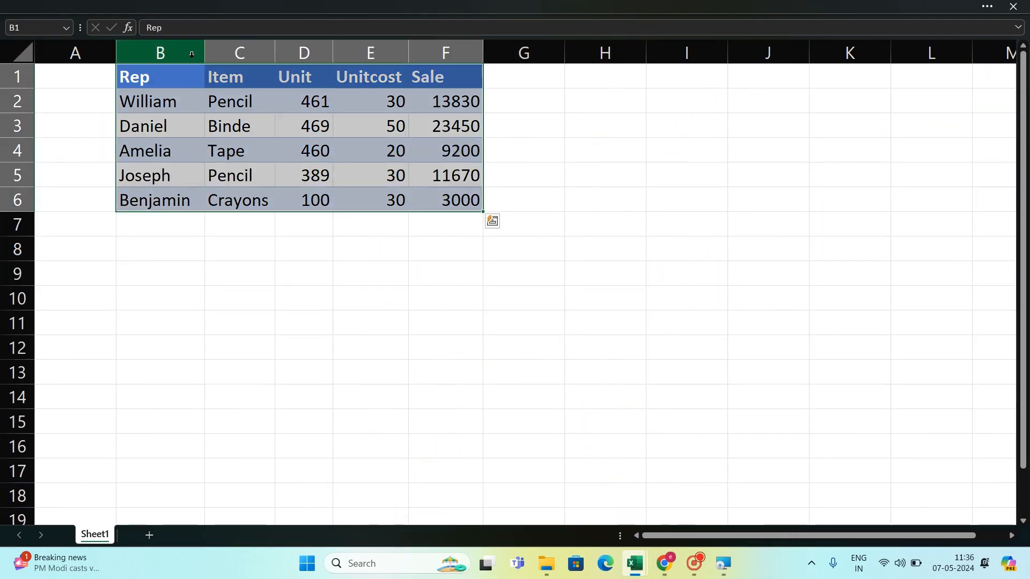
pyautogui.click(160, 52)
pyautogui.click(244, 50)
pyautogui.click(304, 52)
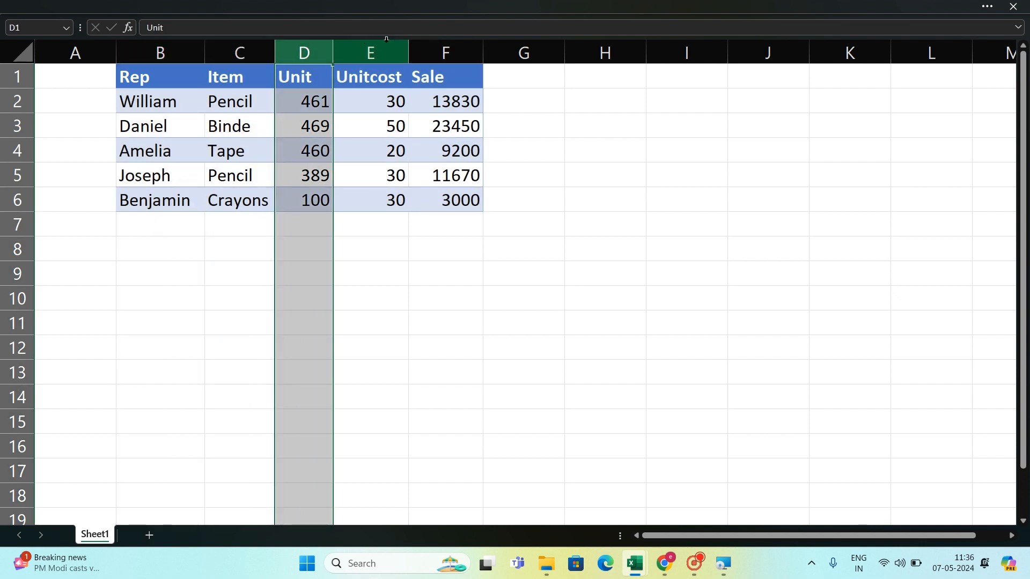
pyautogui.click(370, 51)
pyautogui.click(434, 48)
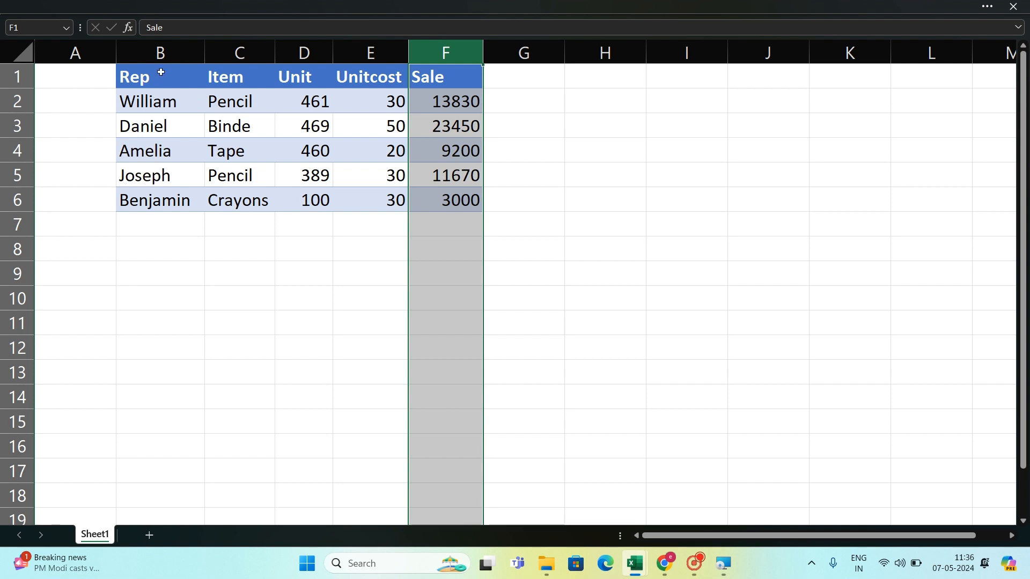
pyautogui.moveTo(161, 72); pyautogui.dragTo(162, 204)
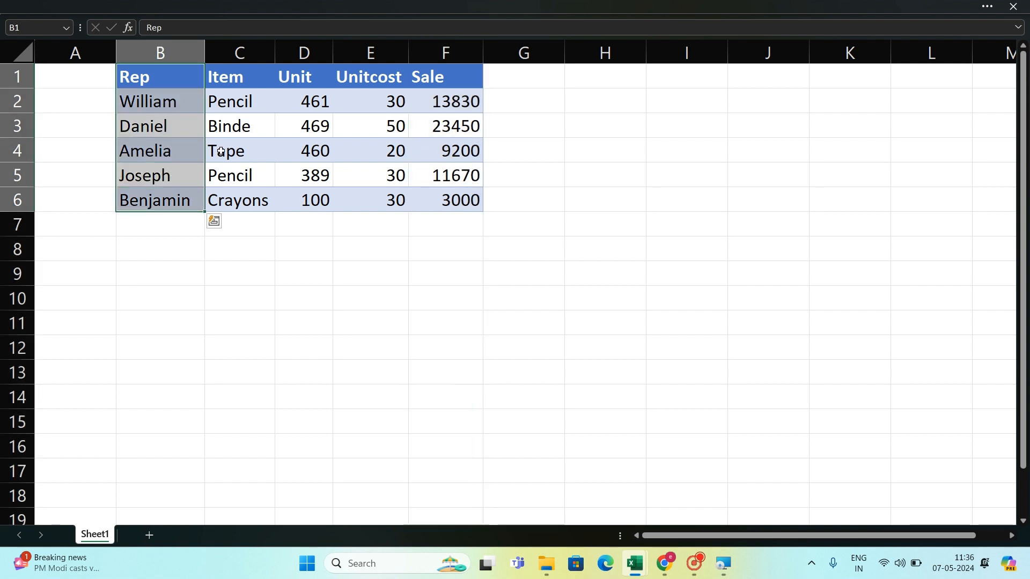
pyautogui.moveTo(302, 78); pyautogui.dragTo(311, 190)
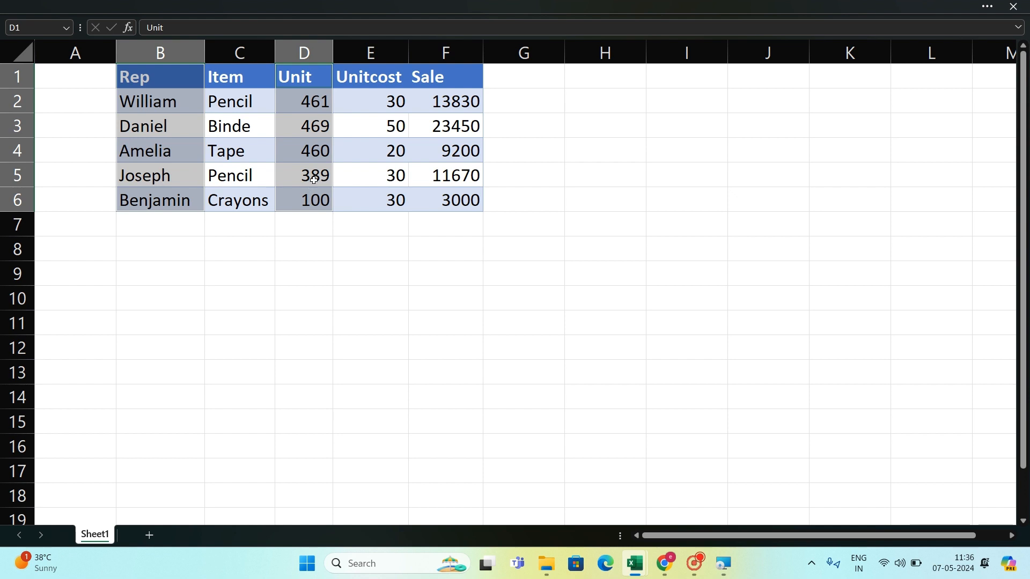
pyautogui.click(290, 280)
pyautogui.moveTo(150, 80); pyautogui.dragTo(152, 208)
pyautogui.hotkey('ctrl', 'q')
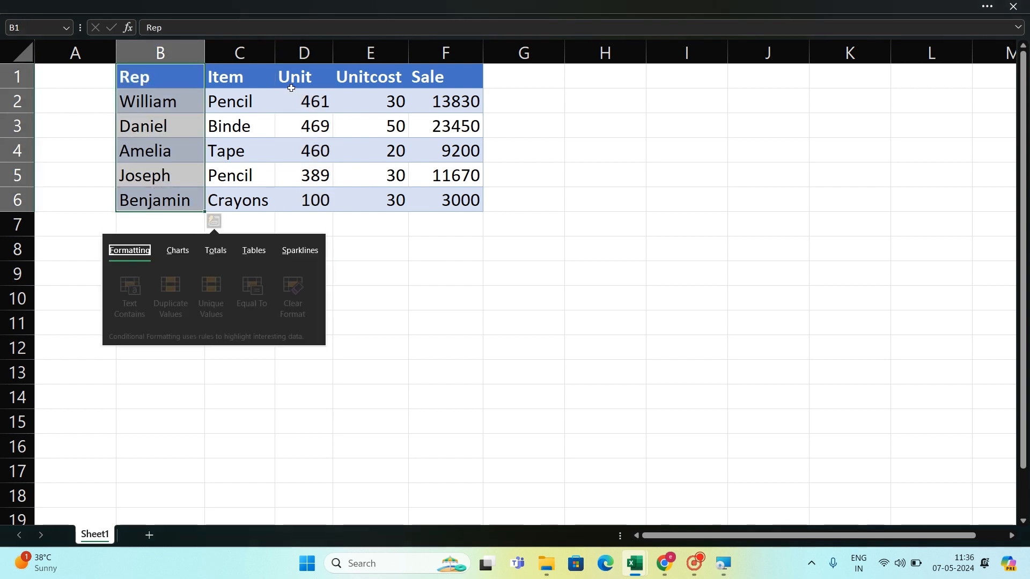
pyautogui.click(395, 271)
# Step: Select the Rep and Unit ranges, B1:B6 and D1:D6, together as chart data and bring up the chart insertion commands
pyautogui.moveTo(172, 80); pyautogui.dragTo(153, 188)
pyautogui.moveTo(306, 79); pyautogui.dragTo(307, 200)
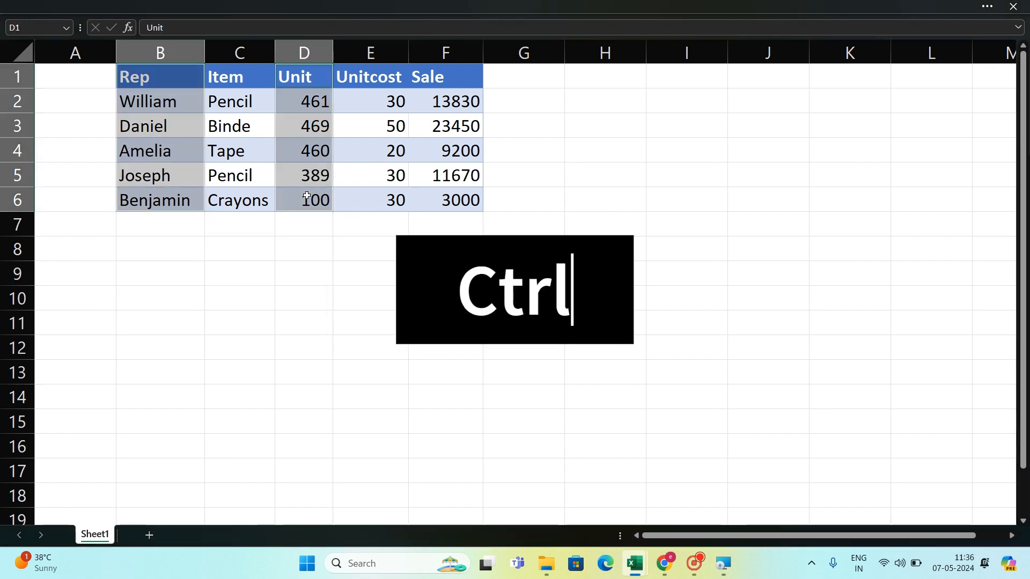
pyautogui.click(259, 4)
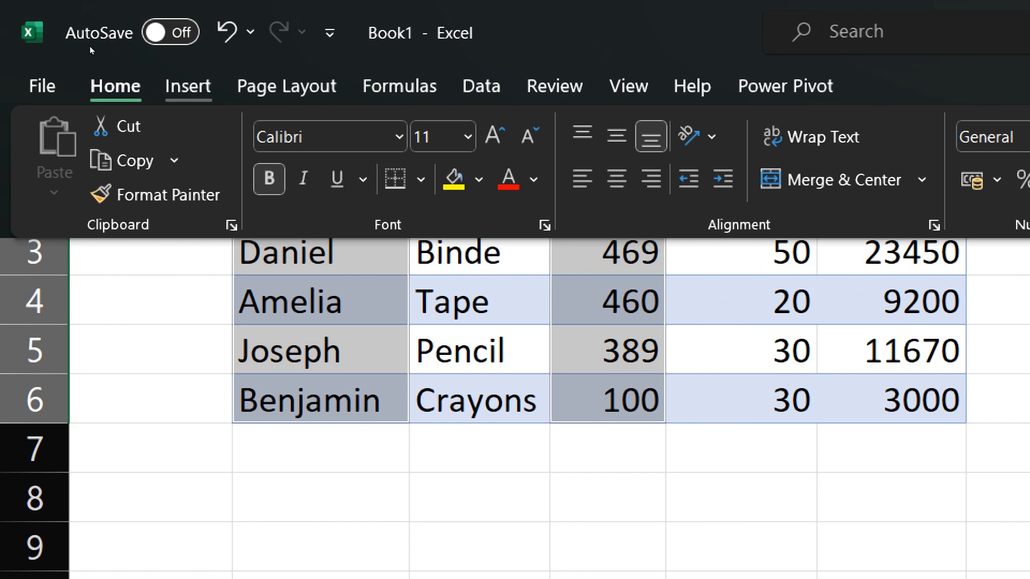
pyautogui.click(188, 86)
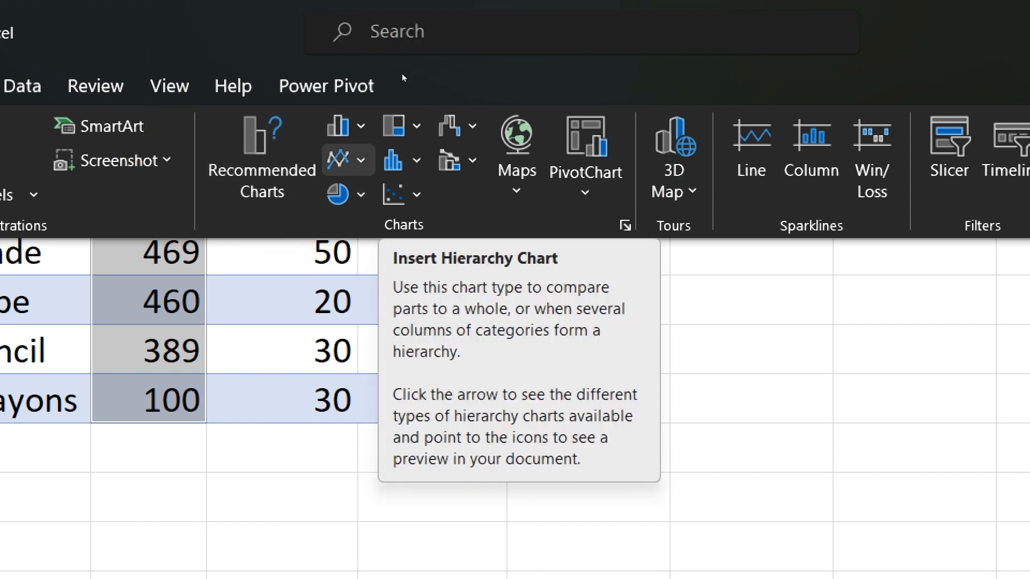
# Step: Look through the column and bar, hierarchy, and waterfall chart types available for the selected data
pyautogui.click(347, 126)
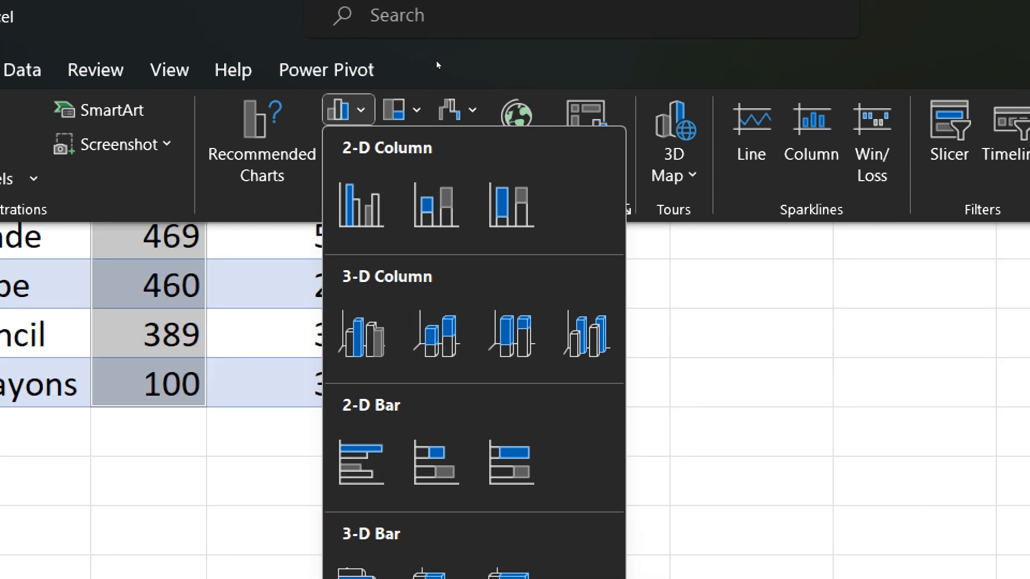
pyautogui.click(404, 110)
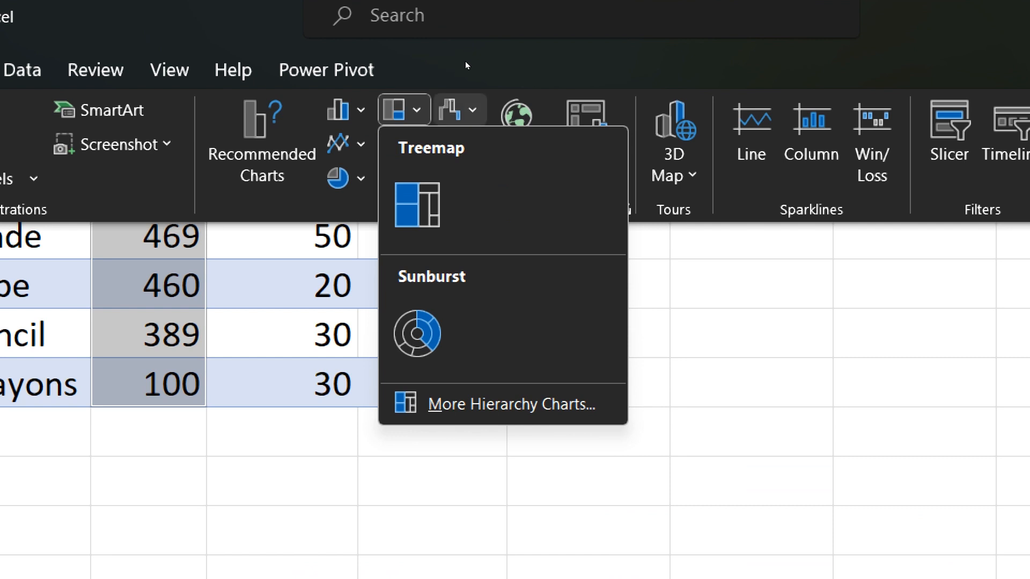
pyautogui.click(472, 108)
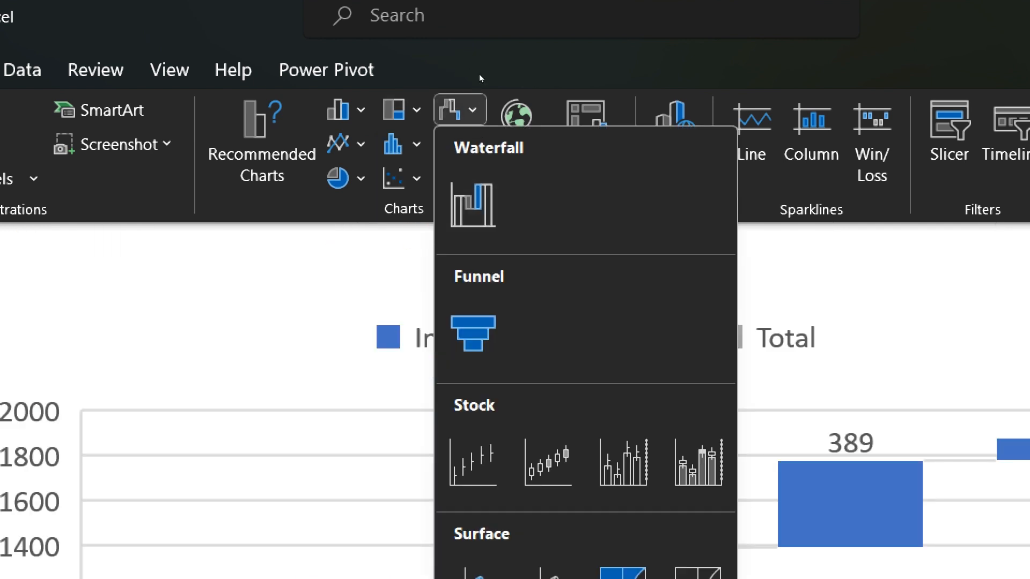
pyautogui.click(500, 14)
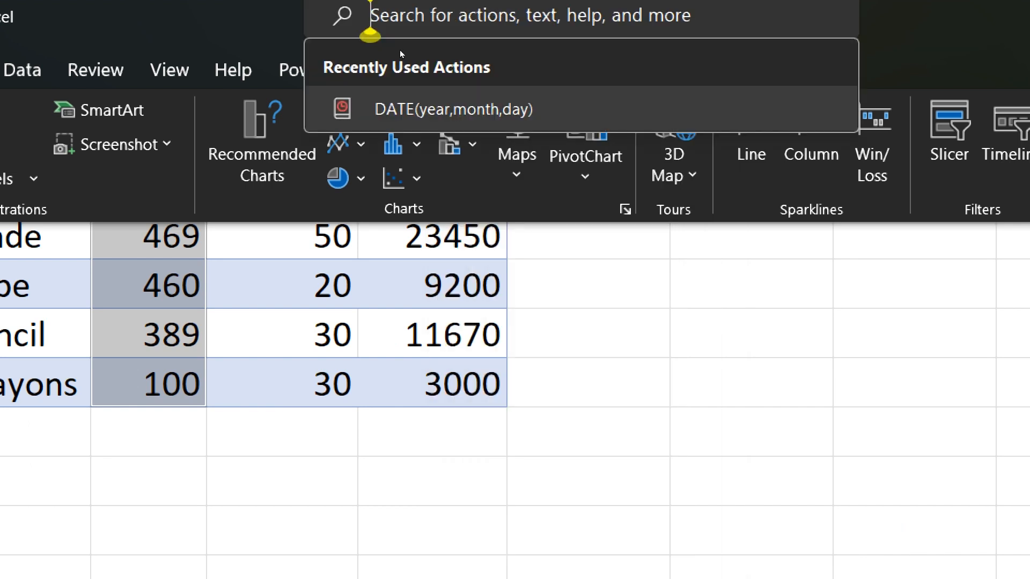
# Step: Insert a Clustered Column chart of Unit by Rep, chosen from the full list of chart types
pyautogui.click(378, 28)
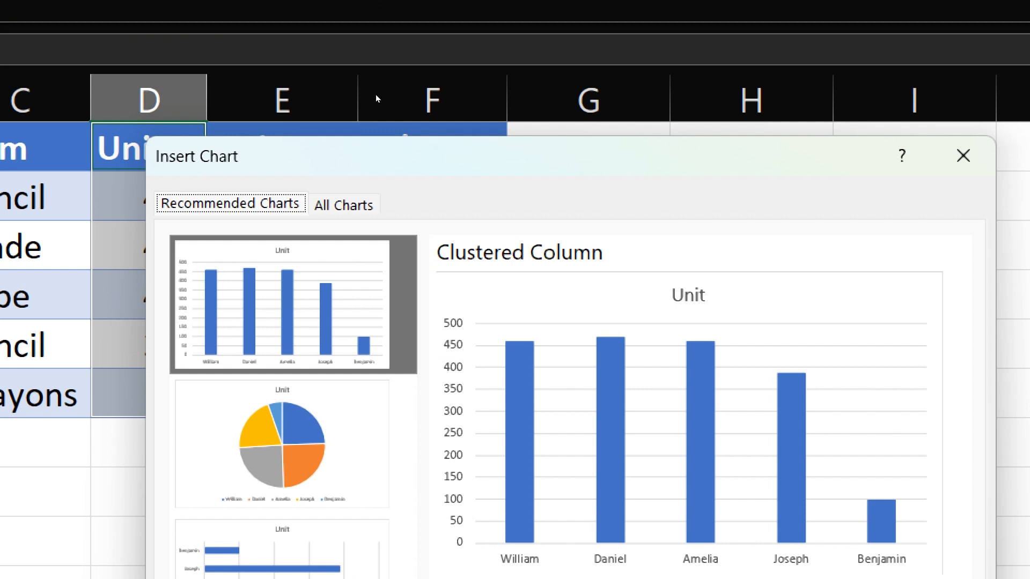
pyautogui.moveTo(400, 156); pyautogui.dragTo(442, 16)
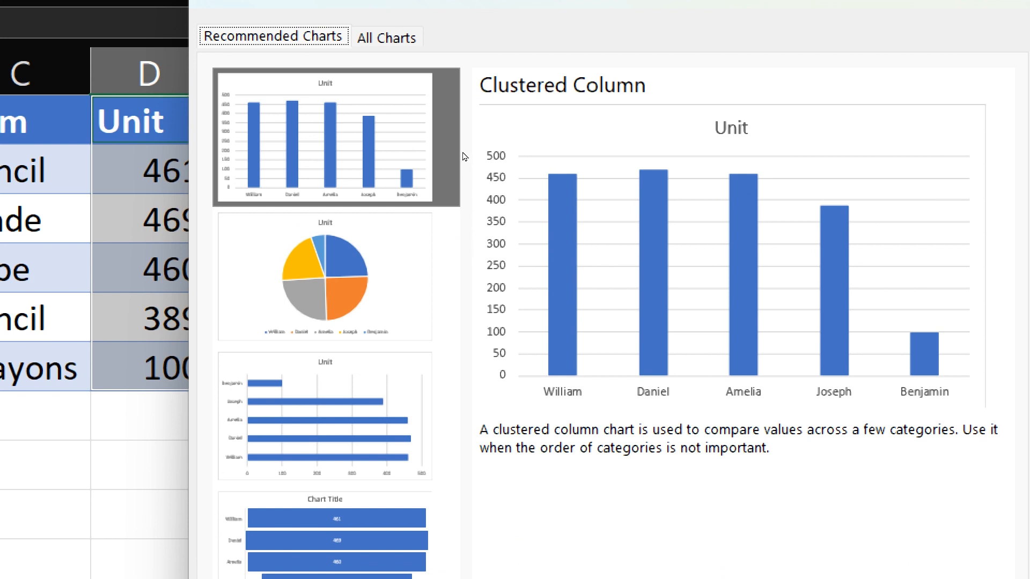
pyautogui.hotkey('ctrl', 'Tab')
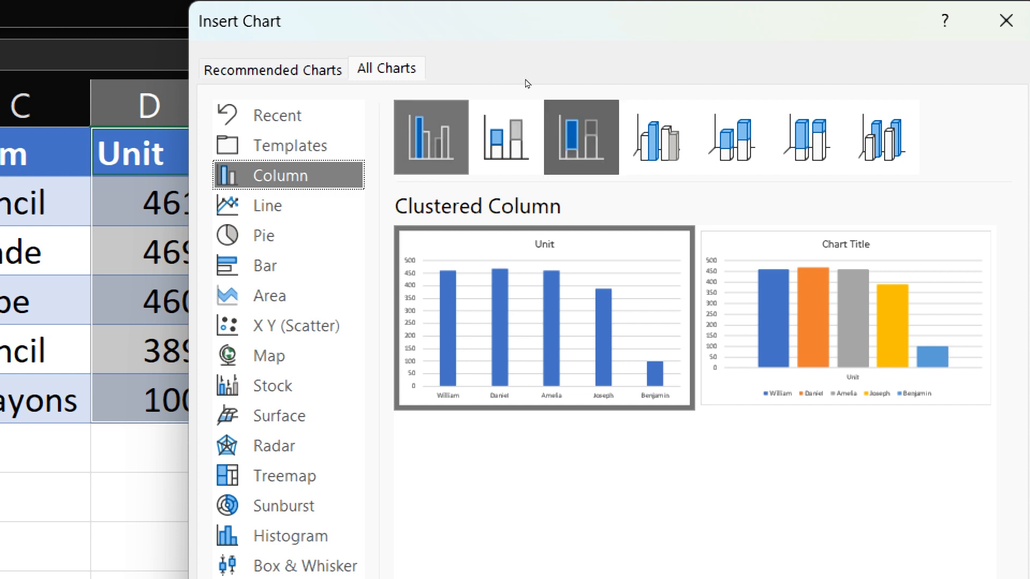
pyautogui.press('Up')
pyautogui.press('Up')
pyautogui.press('Up')
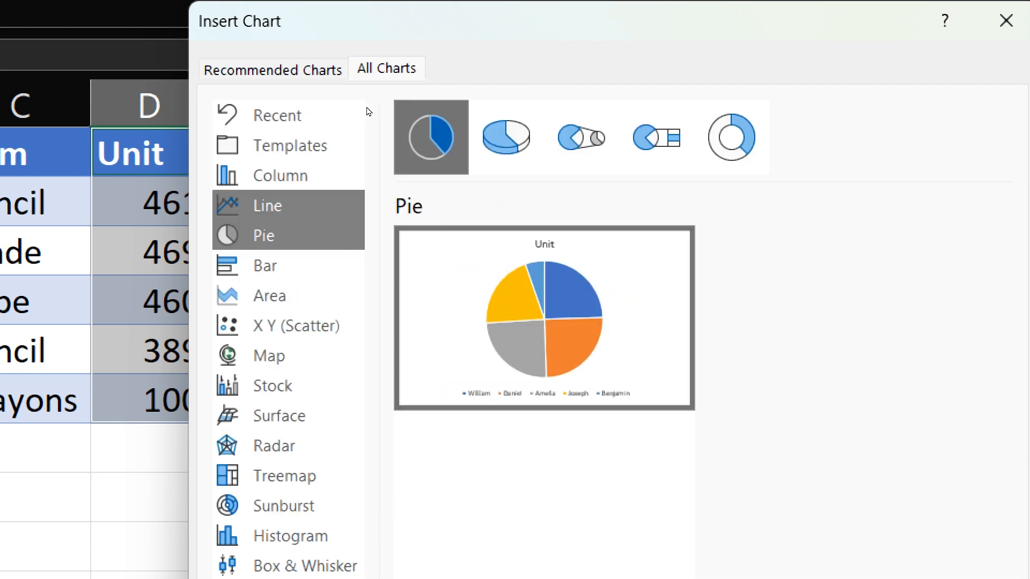
pyautogui.press('Up')
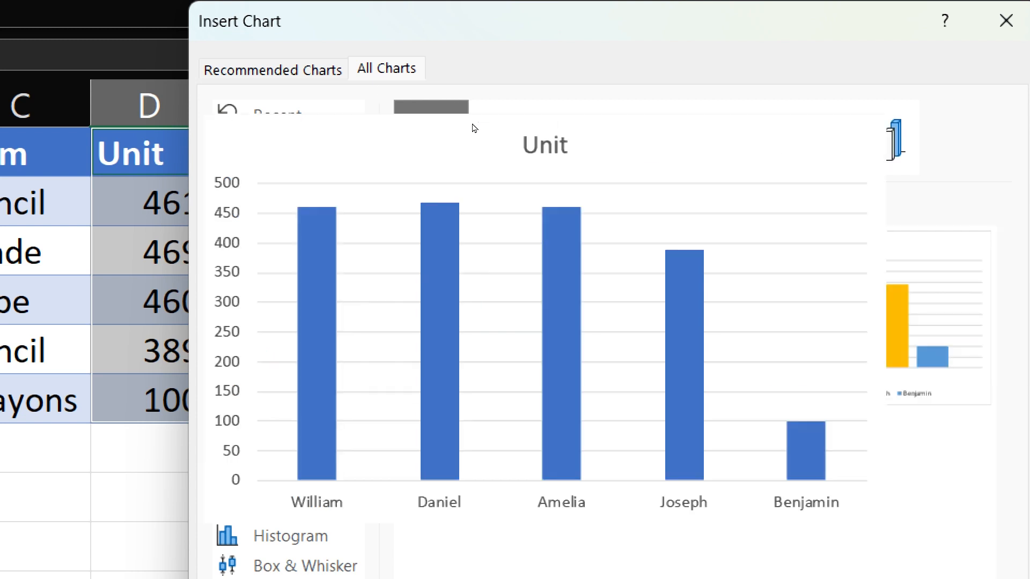
pyautogui.moveTo(846, 318)
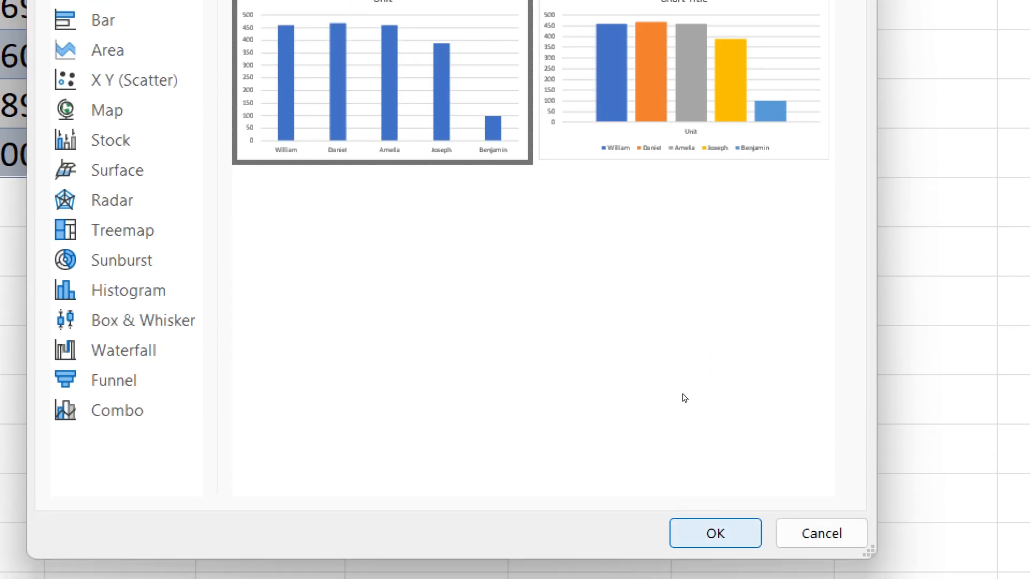
pyautogui.press('Return')
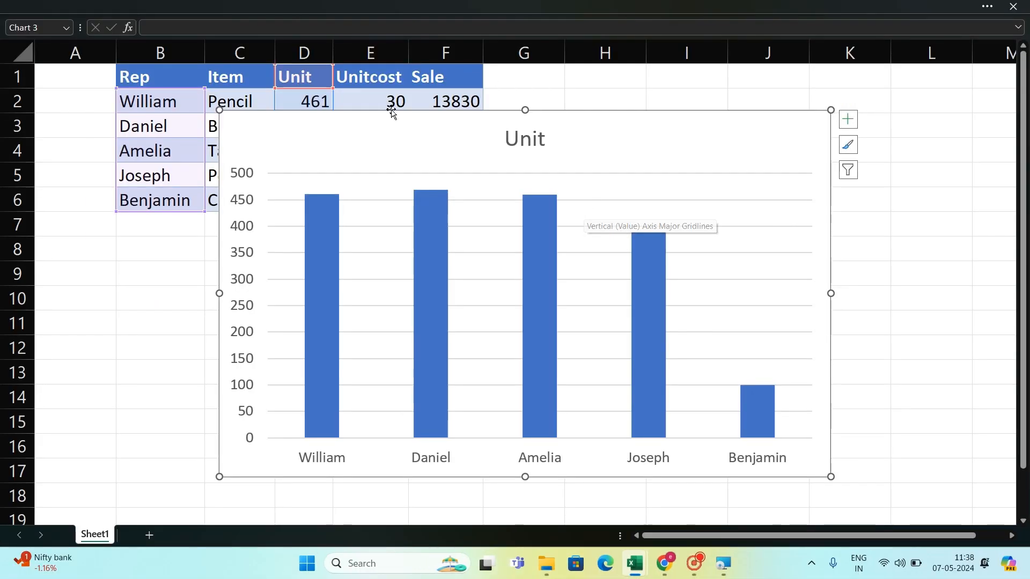
# Step: Move the Unit chart to span about C2 to K17, and select its vertical and horizontal axes to identify them
pyautogui.moveTo(423, 123); pyautogui.dragTo(463, 92)
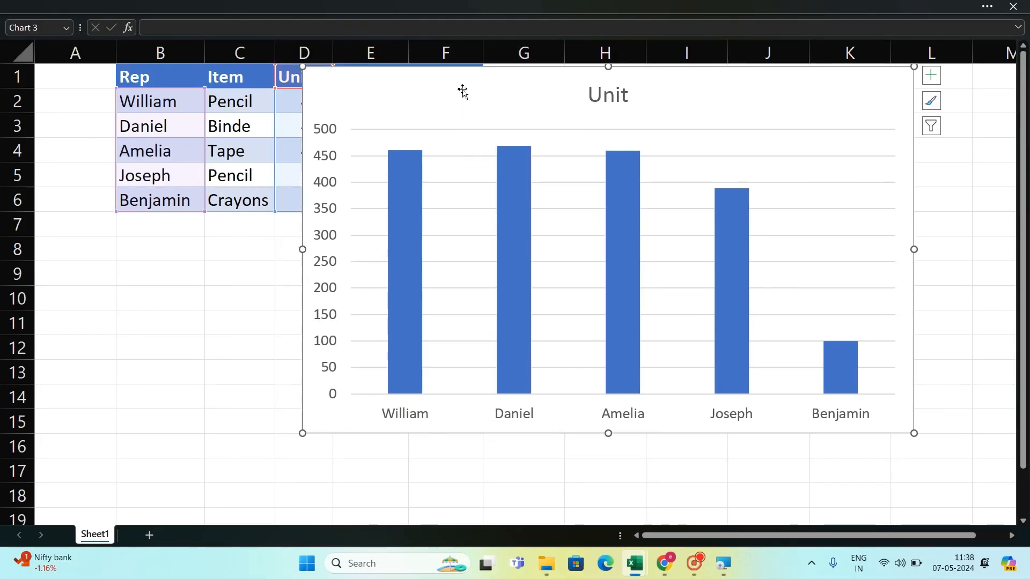
pyautogui.click(325, 135)
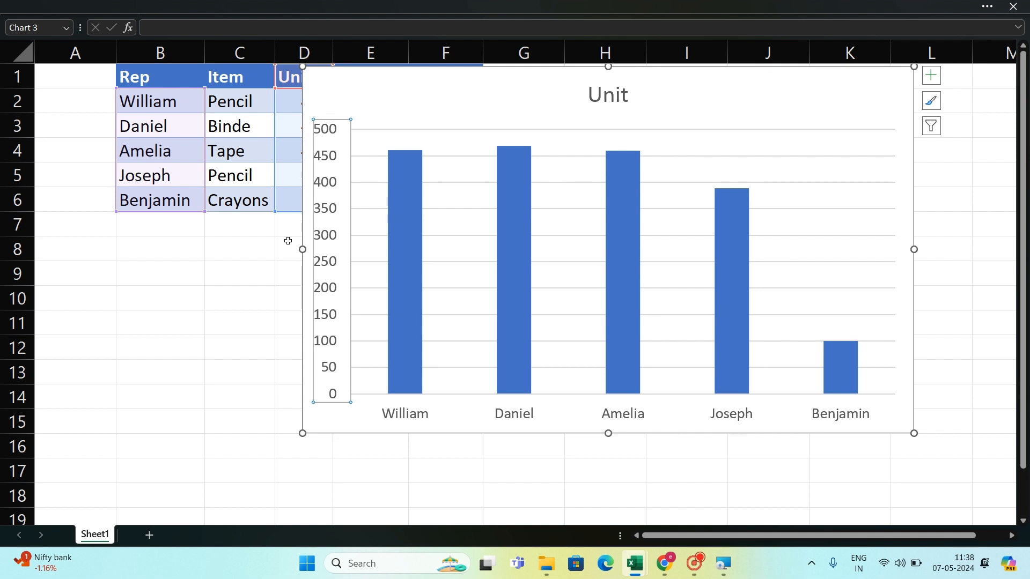
pyautogui.moveTo(382, 102); pyautogui.dragTo(420, 101)
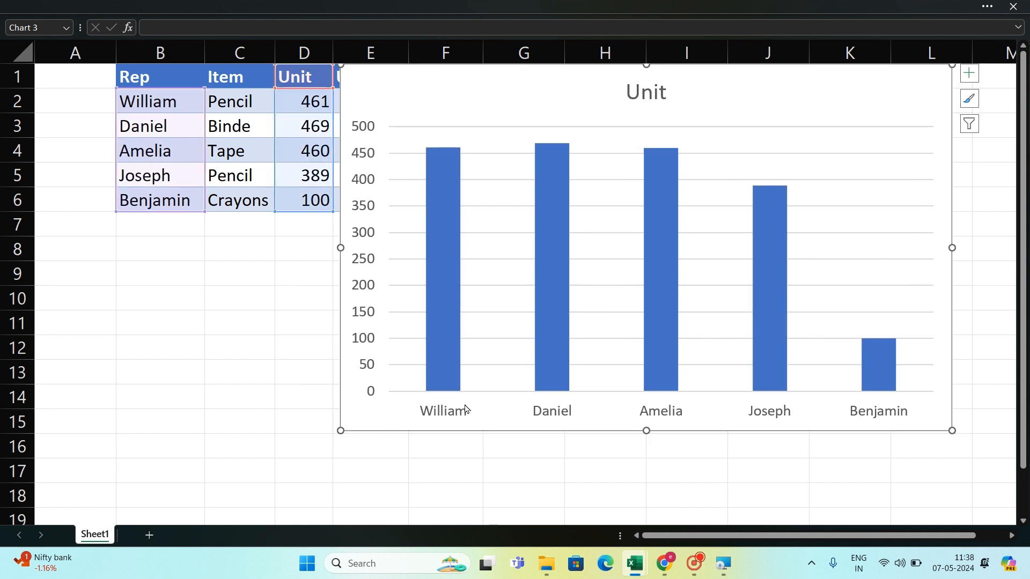
pyautogui.moveTo(472, 415); pyautogui.dragTo(476, 415)
pyautogui.click(569, 412)
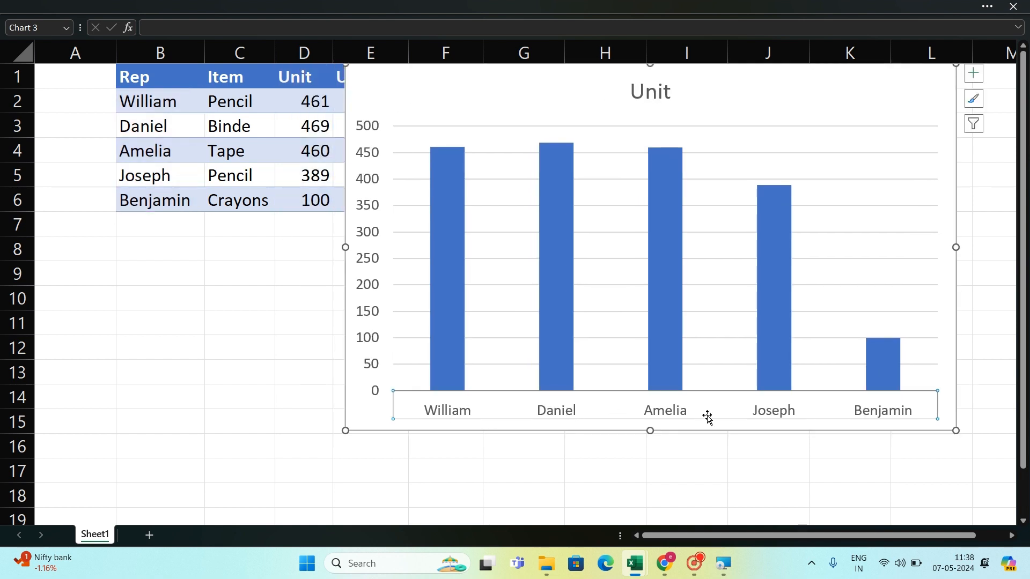
pyautogui.moveTo(538, 118); pyautogui.dragTo(432, 136)
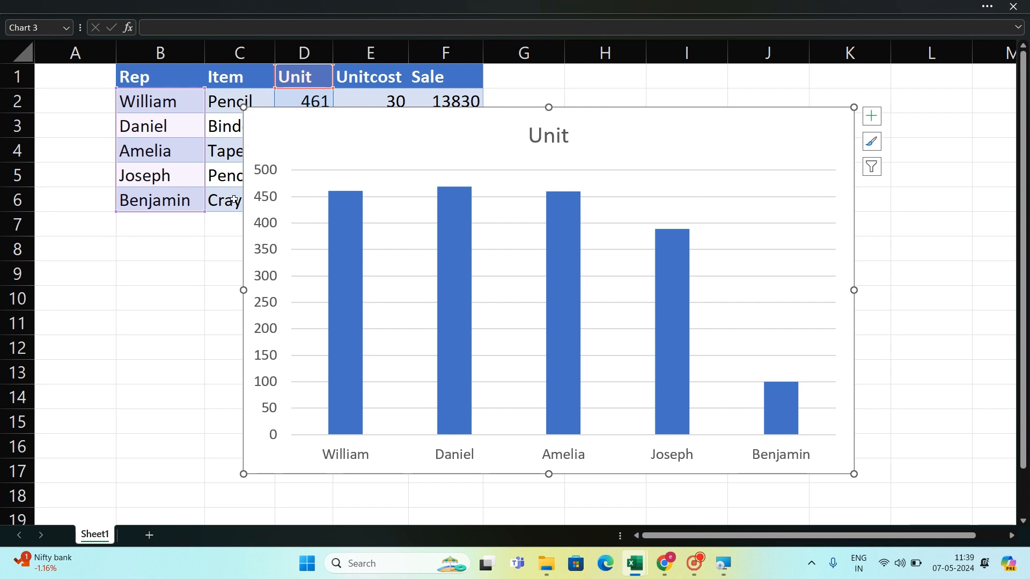
# Step: Examine the Unit chart's parts by selecting its plot area, chart area, title, vertical axis and horizontal axis
pyautogui.click(437, 181)
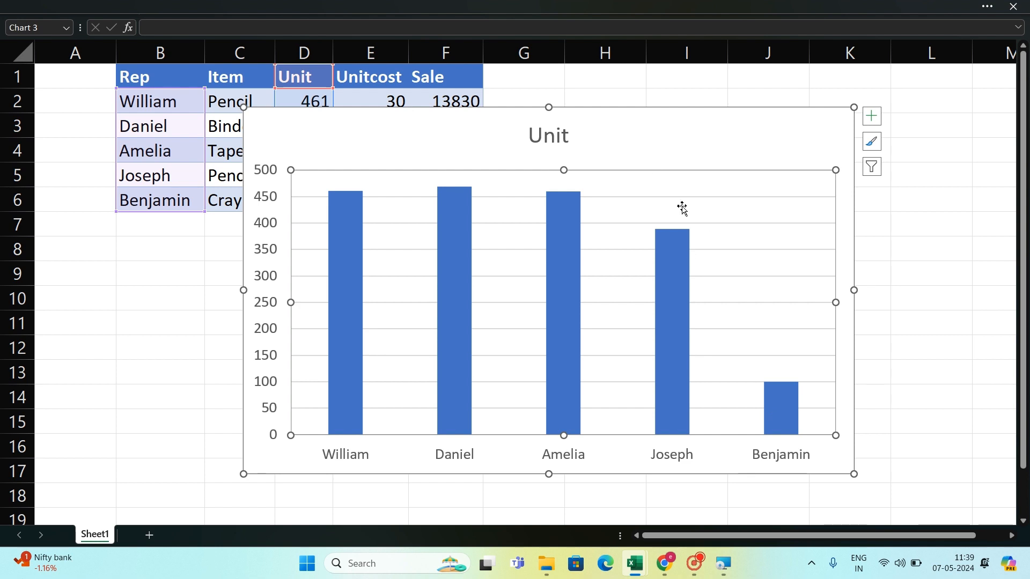
pyautogui.click(646, 138)
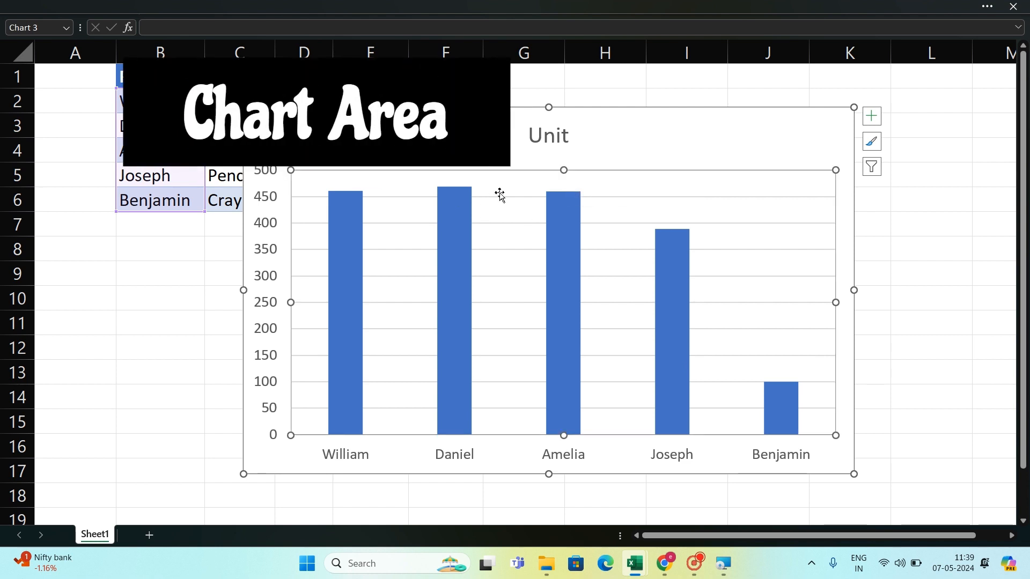
pyautogui.click(410, 259)
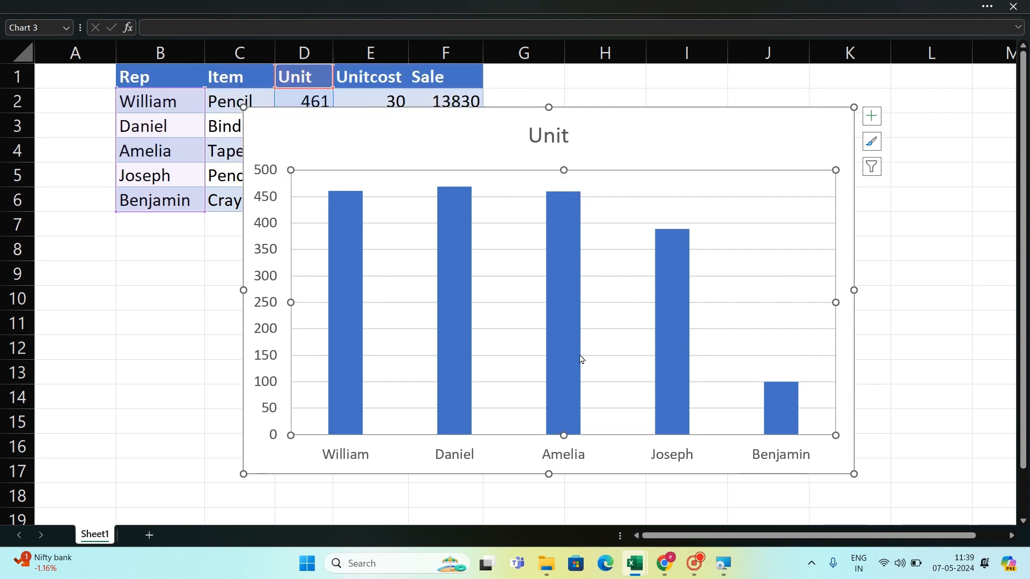
pyautogui.moveTo(582, 358)
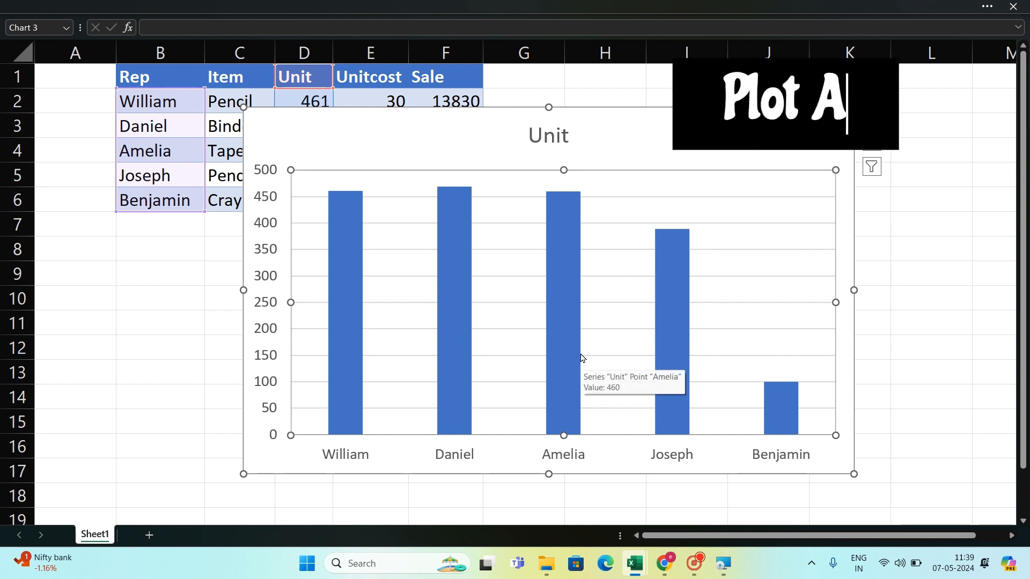
pyautogui.click(387, 138)
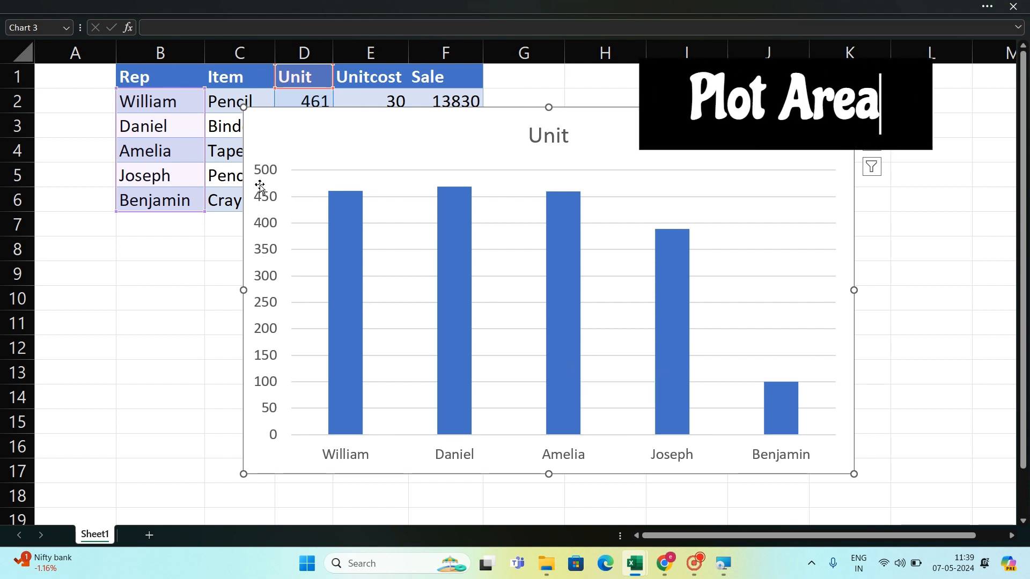
pyautogui.click(542, 141)
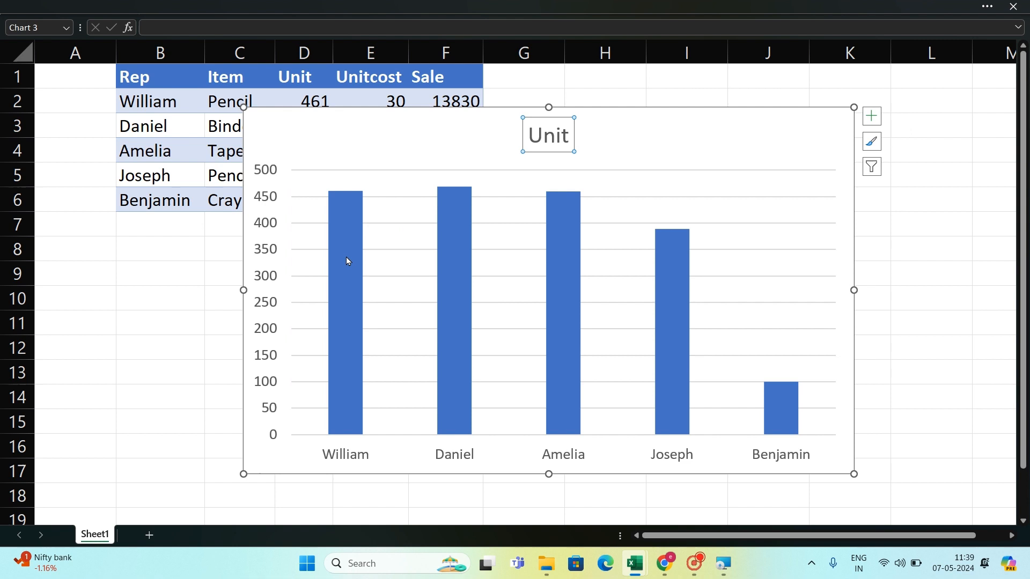
pyautogui.click(269, 184)
pyautogui.click(452, 455)
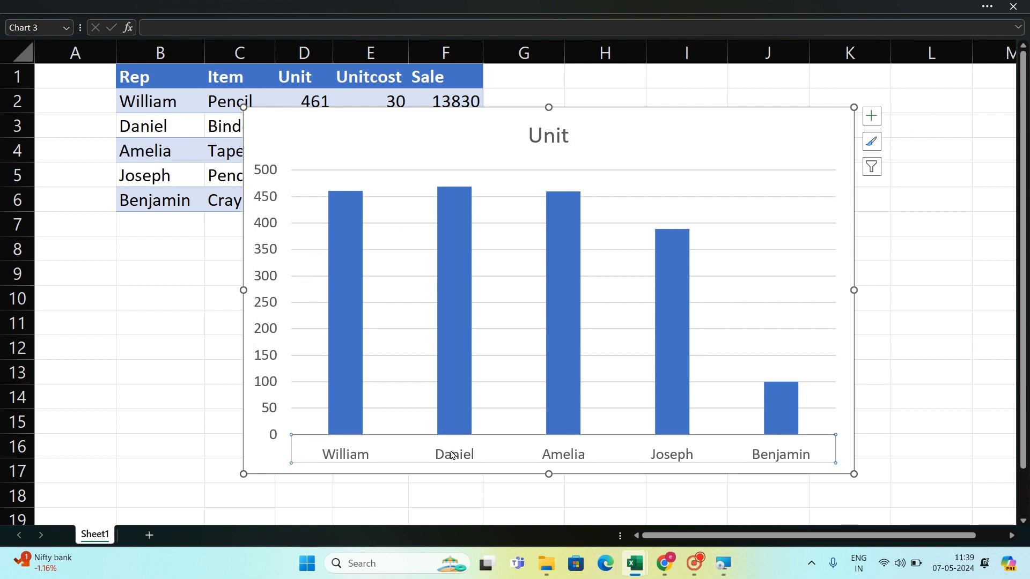
pyautogui.click(352, 192)
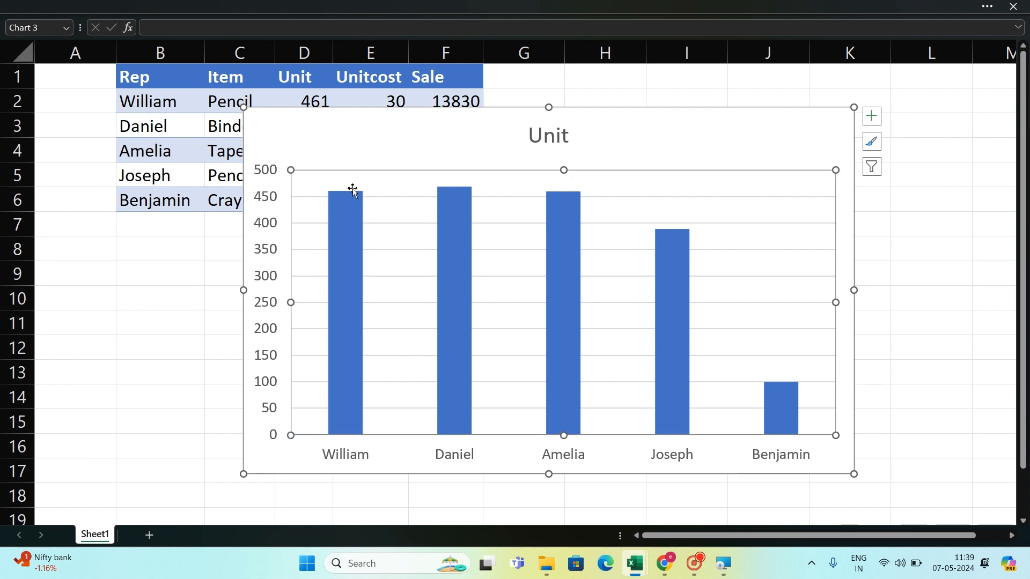
# Step: Examine the chart's Unit columns, plot area and title by selecting each in turn
pyautogui.click(458, 237)
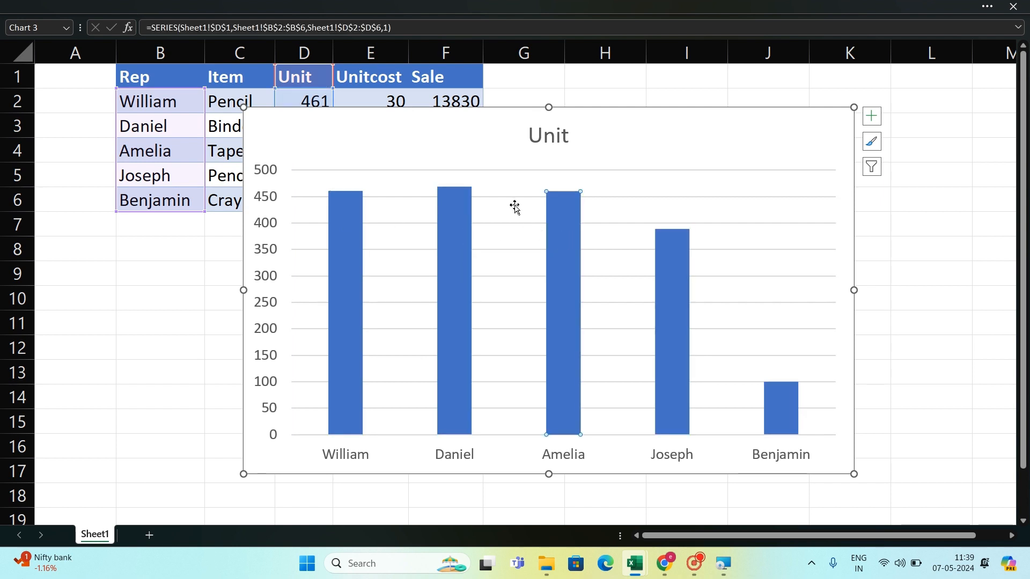
pyautogui.click(500, 182)
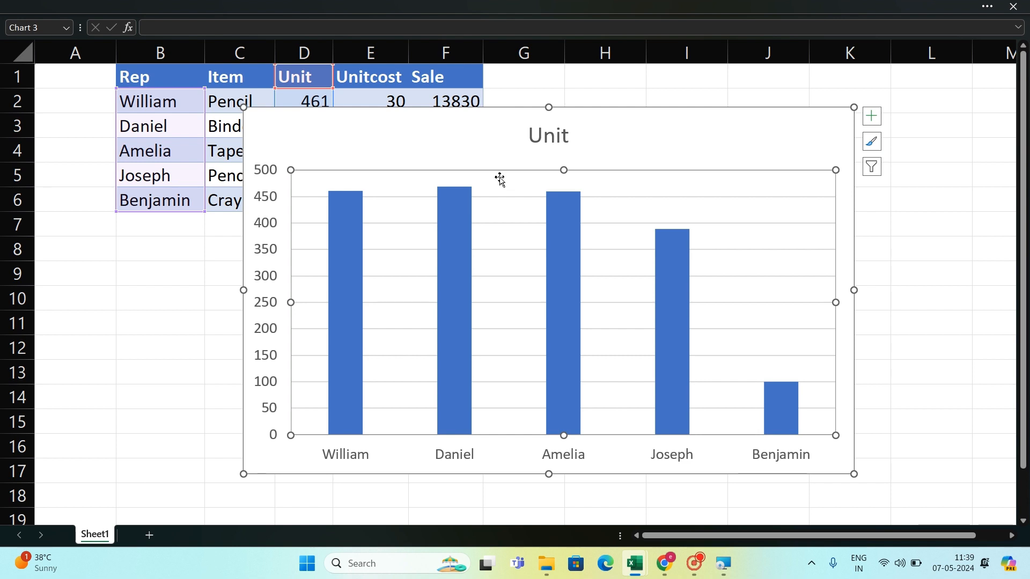
pyautogui.click(549, 141)
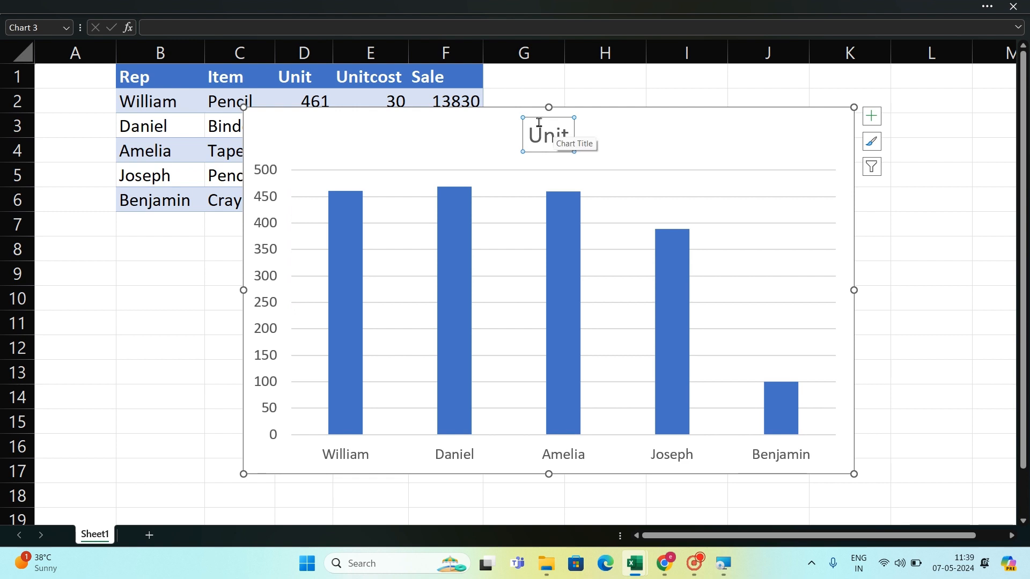
# Step: Shift the chart title slightly to the right and replace its text with "Sale Detail"
pyautogui.click(543, 131)
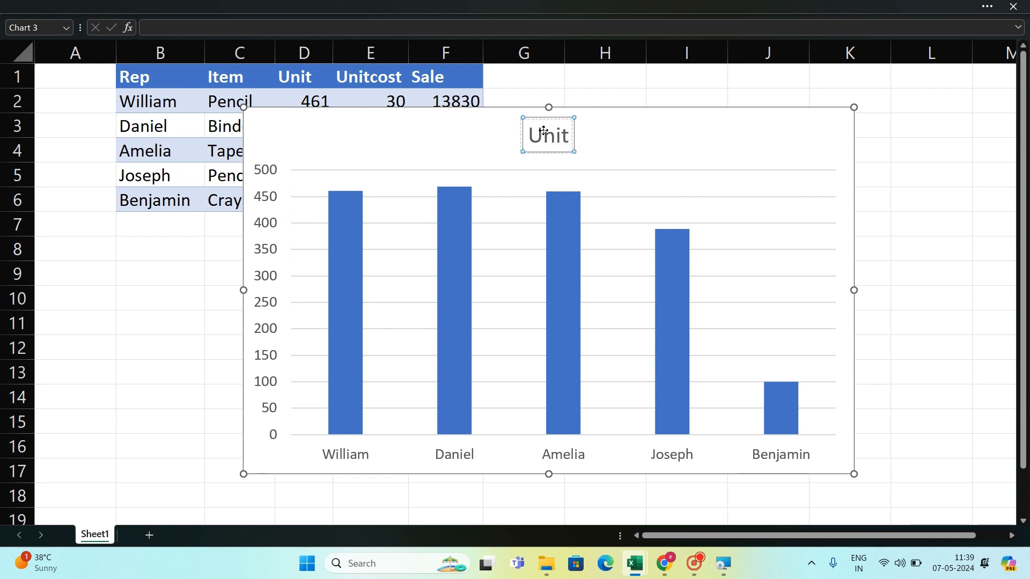
pyautogui.moveTo(506, 141); pyautogui.dragTo(565, 120)
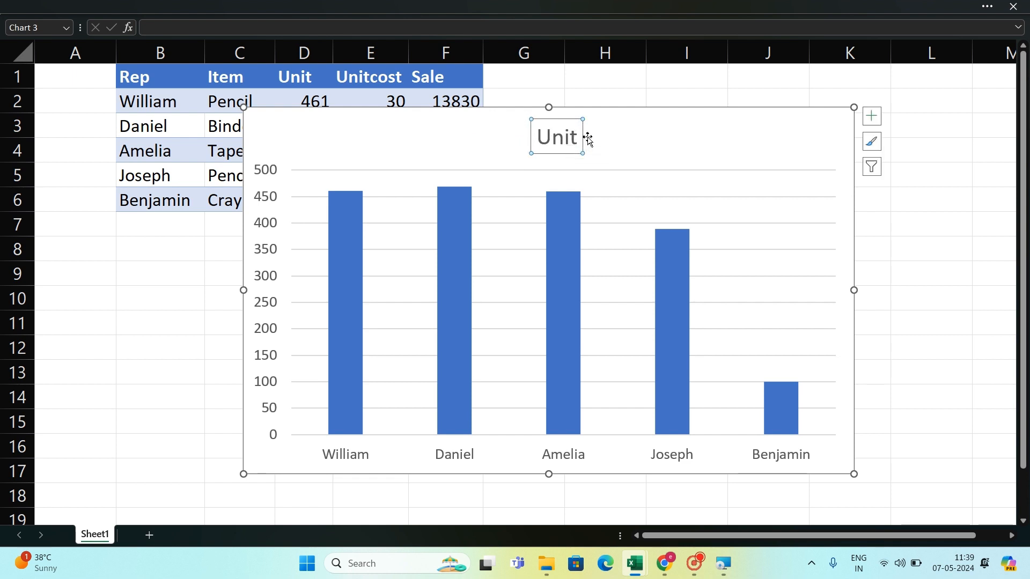
pyautogui.click(576, 136)
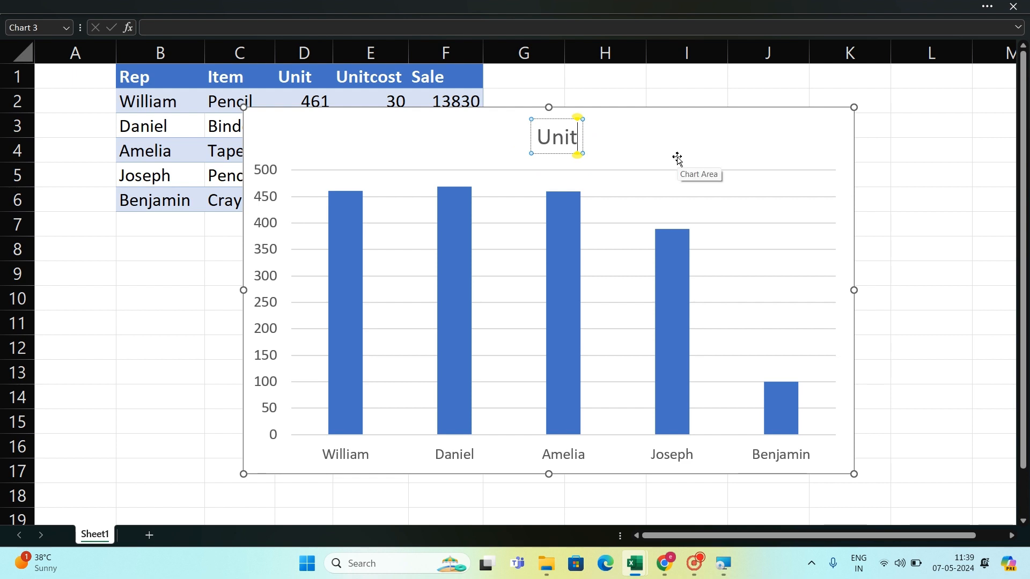
pyautogui.press('BackSpace')
pyautogui.press('BackSpace')
pyautogui.press('BackSpace')
pyautogui.press('BackSpace')
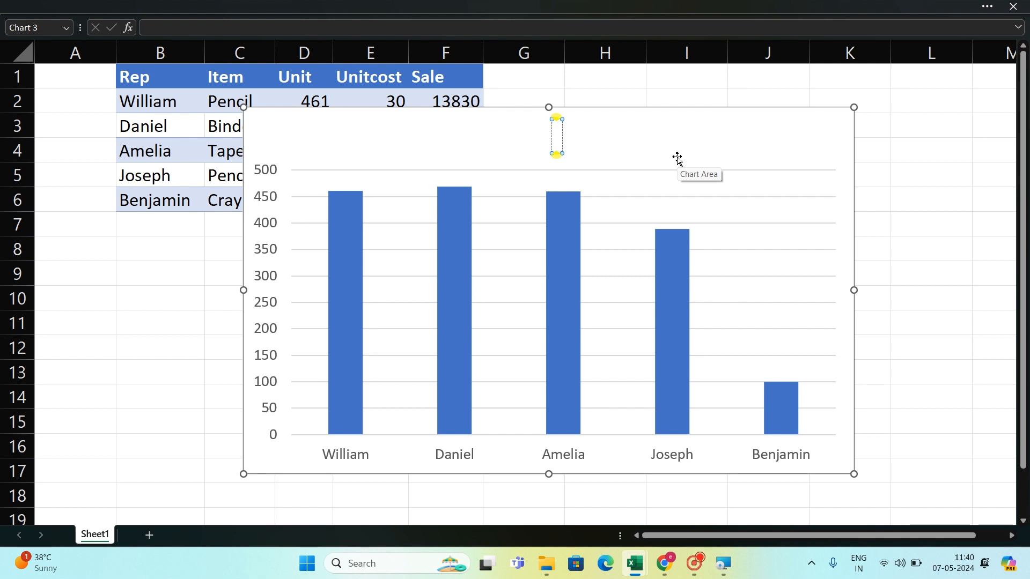
pyautogui.write('Sale')
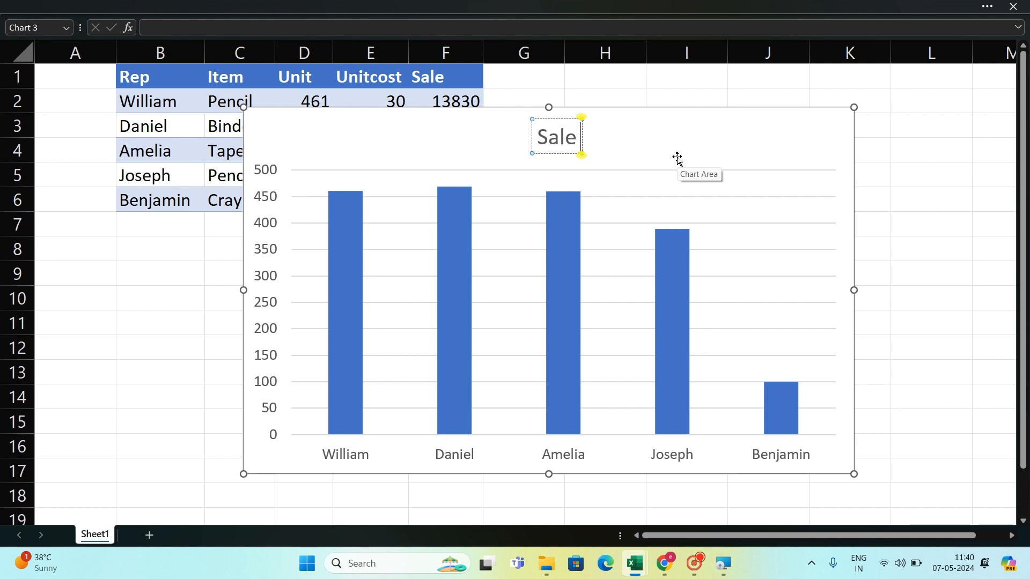
pyautogui.write(' Deta')
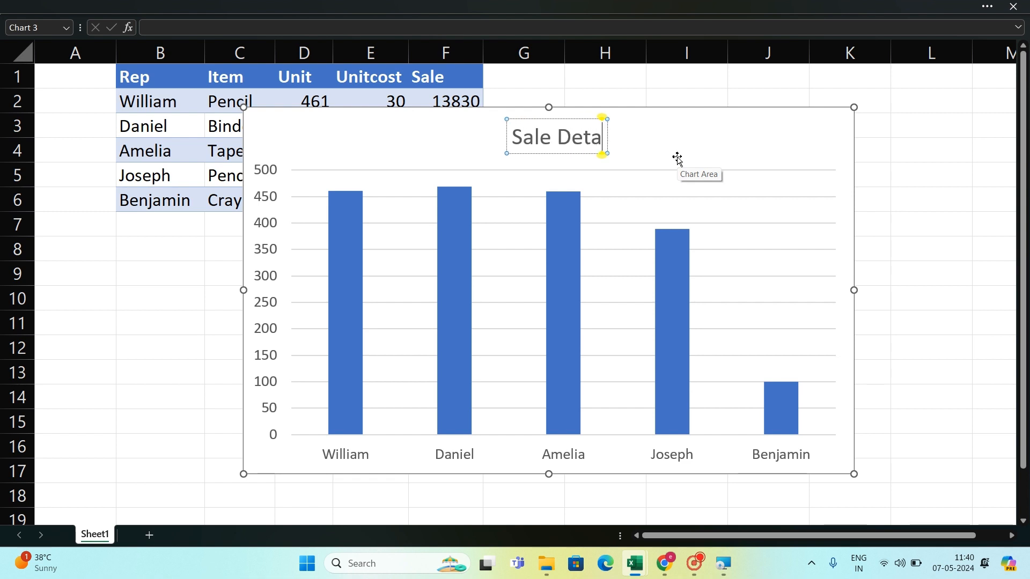
pyautogui.write('il')
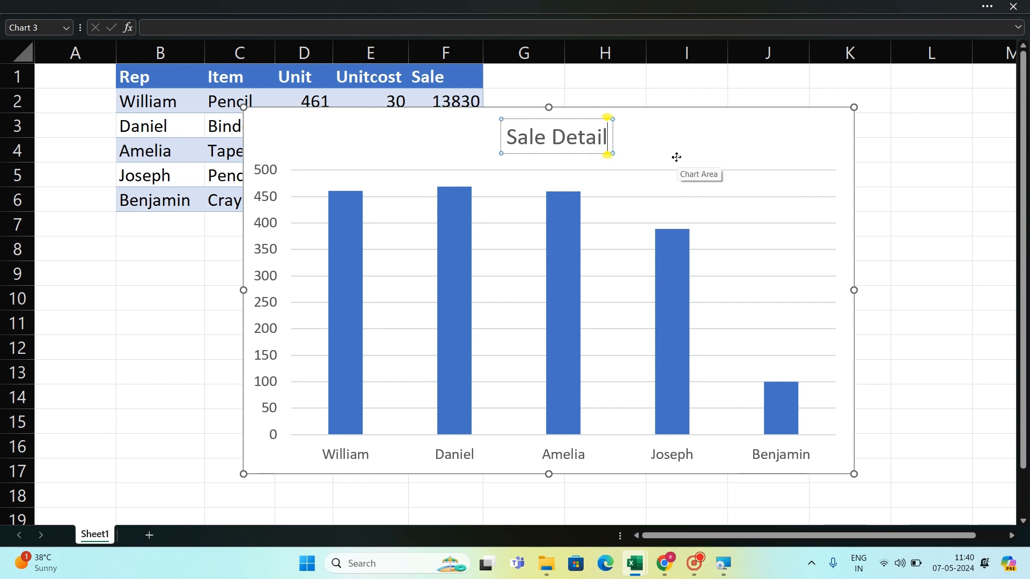
pyautogui.click(676, 157)
# Step: Set the font of the entire Sale Detail chart title to Abadi
pyautogui.click(616, 138)
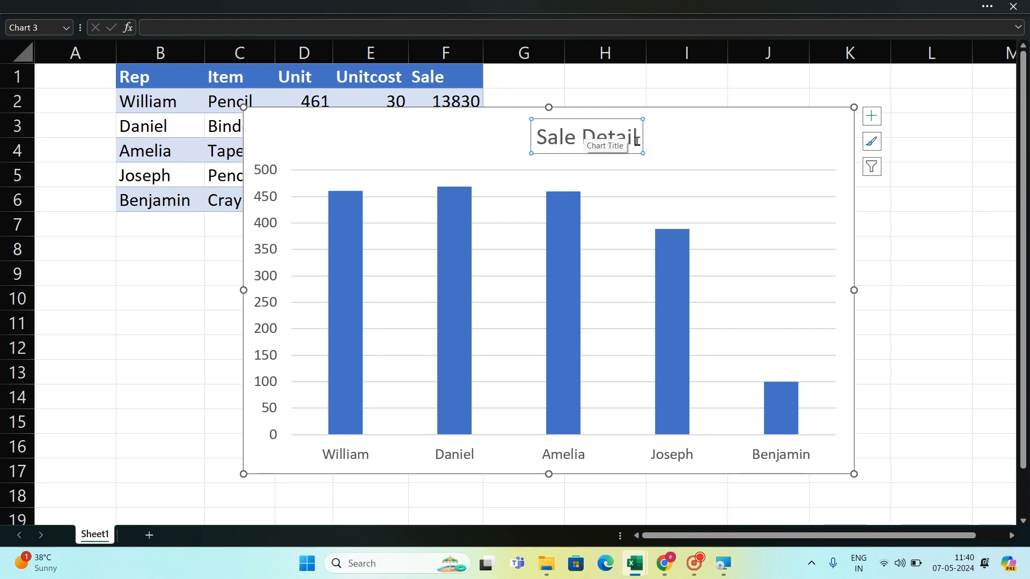
pyautogui.moveTo(635, 136); pyautogui.dragTo(563, 137)
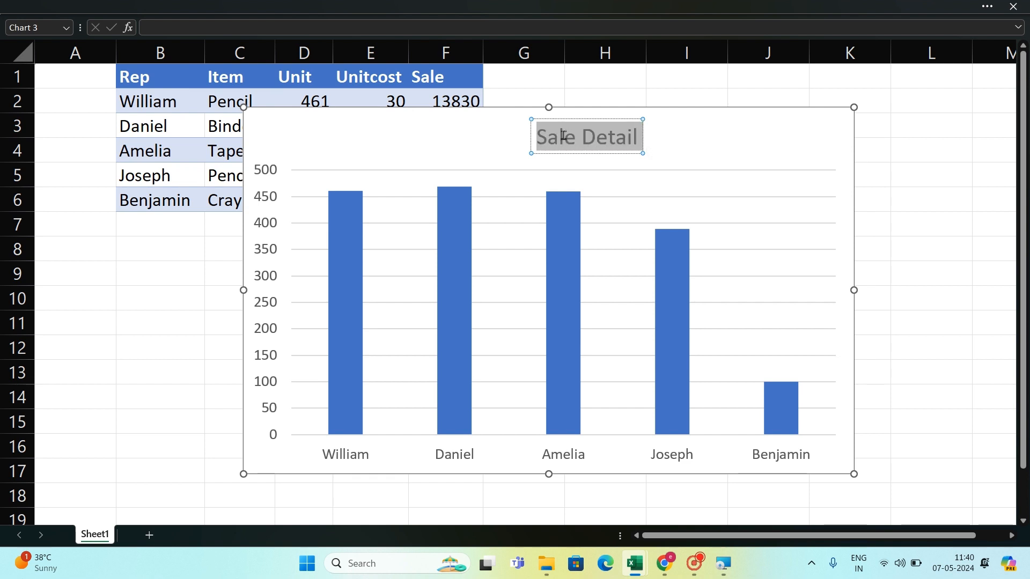
pyautogui.click(167, 6)
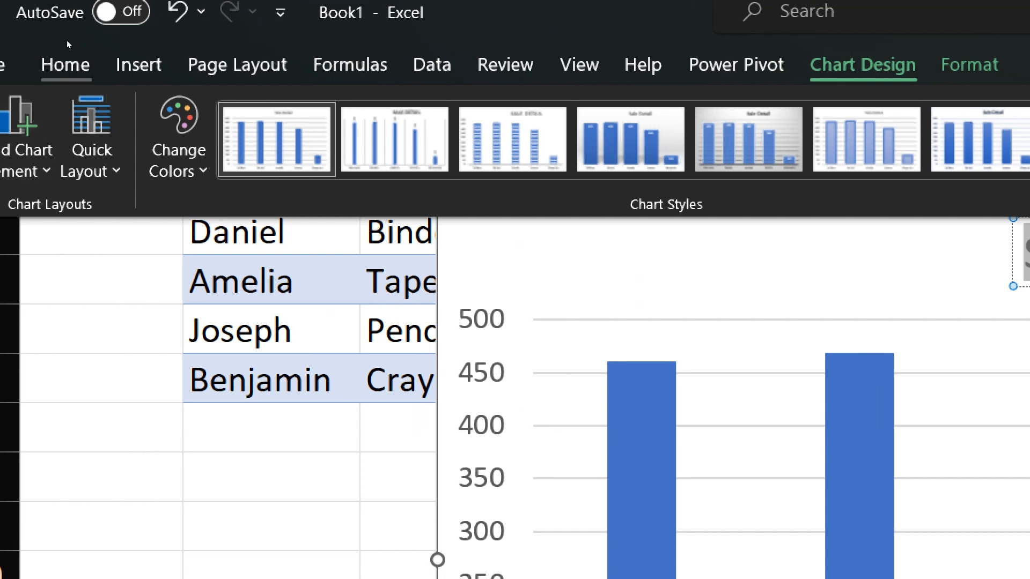
pyautogui.click(57, 43)
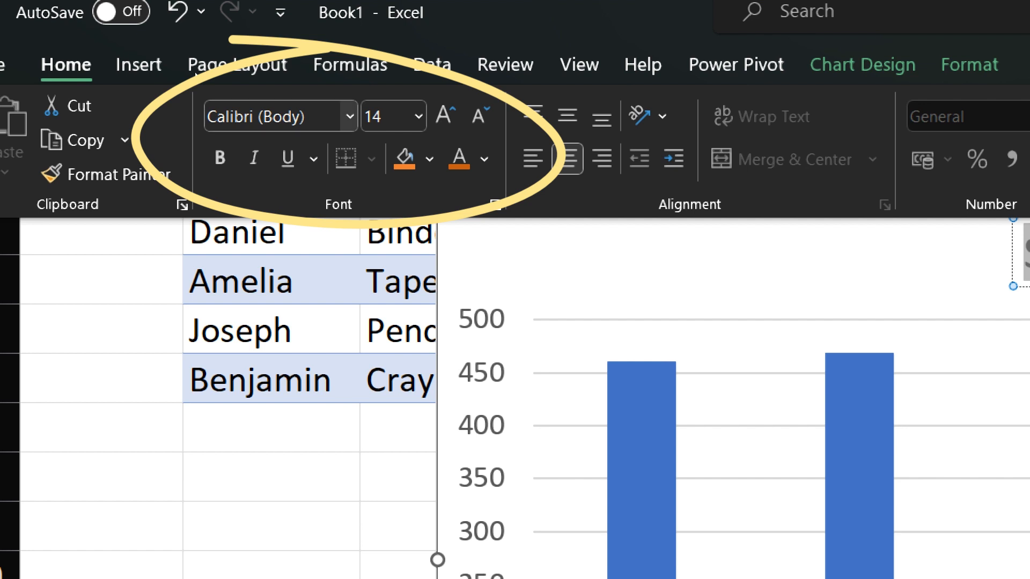
pyautogui.click(349, 116)
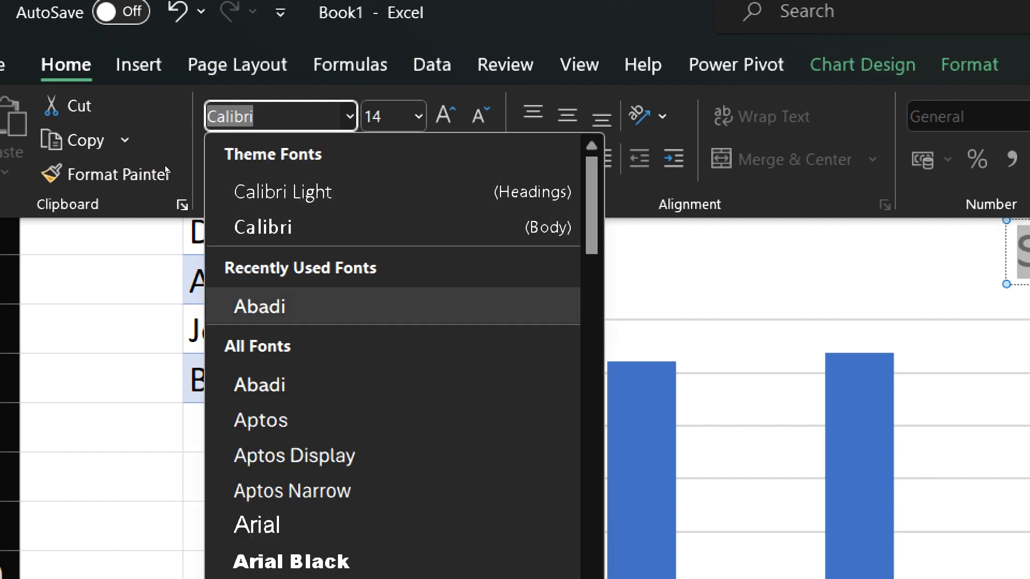
pyautogui.click(311, 306)
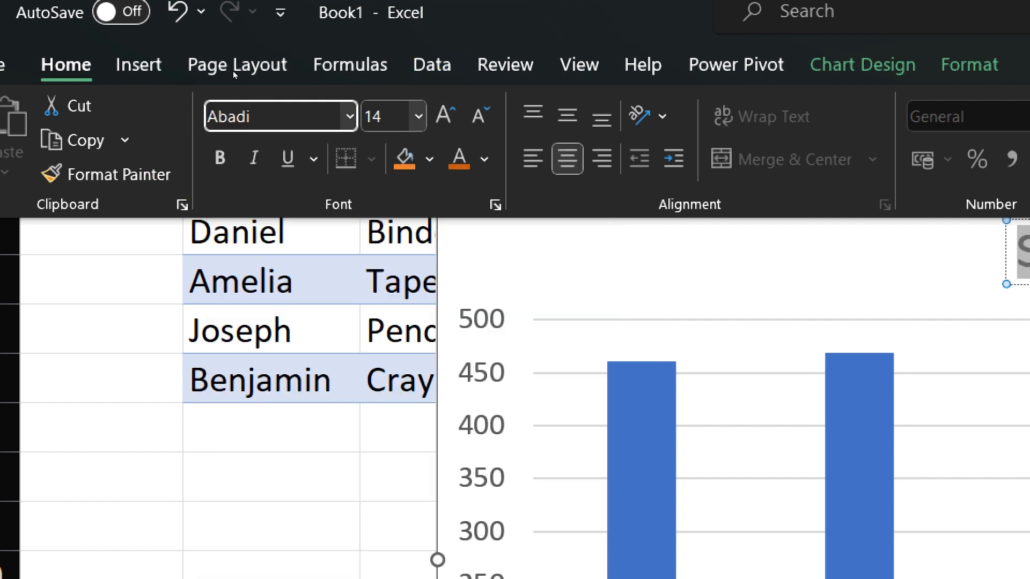
pyautogui.click(418, 116)
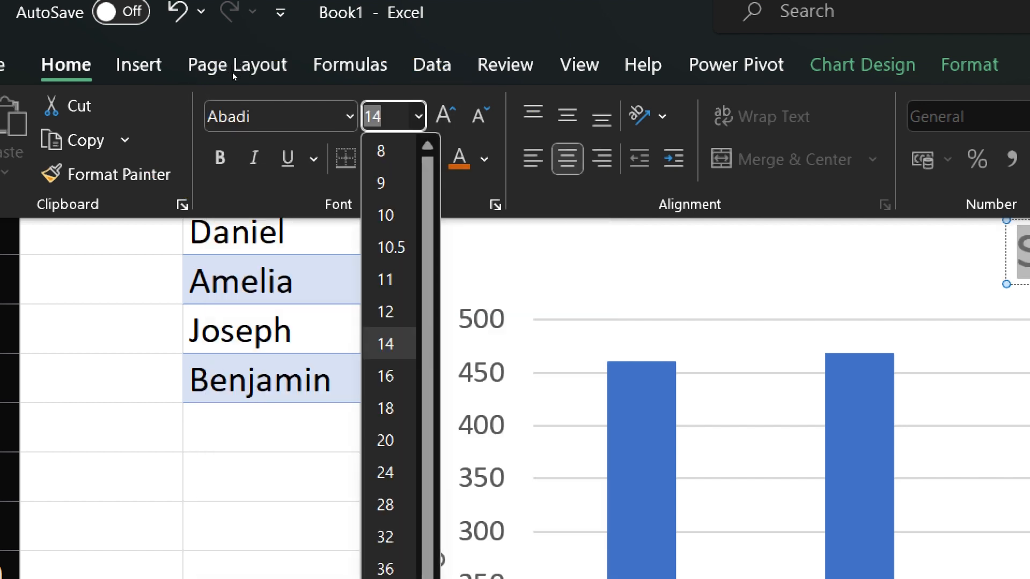
pyautogui.click(214, 179)
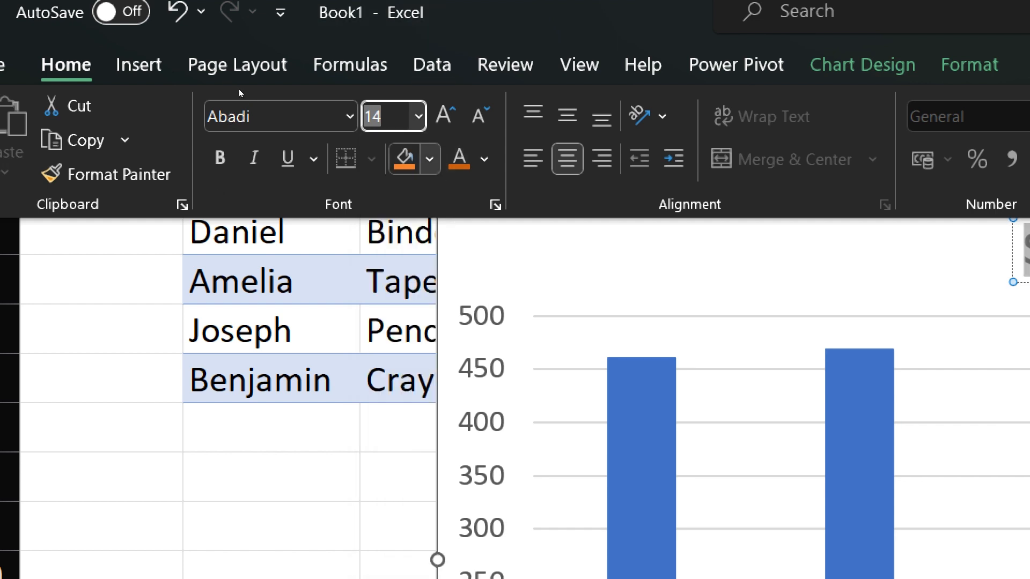
# Step: Give the chart title a dark orange fill and light gray text, then deselect the chart
pyautogui.click(429, 159)
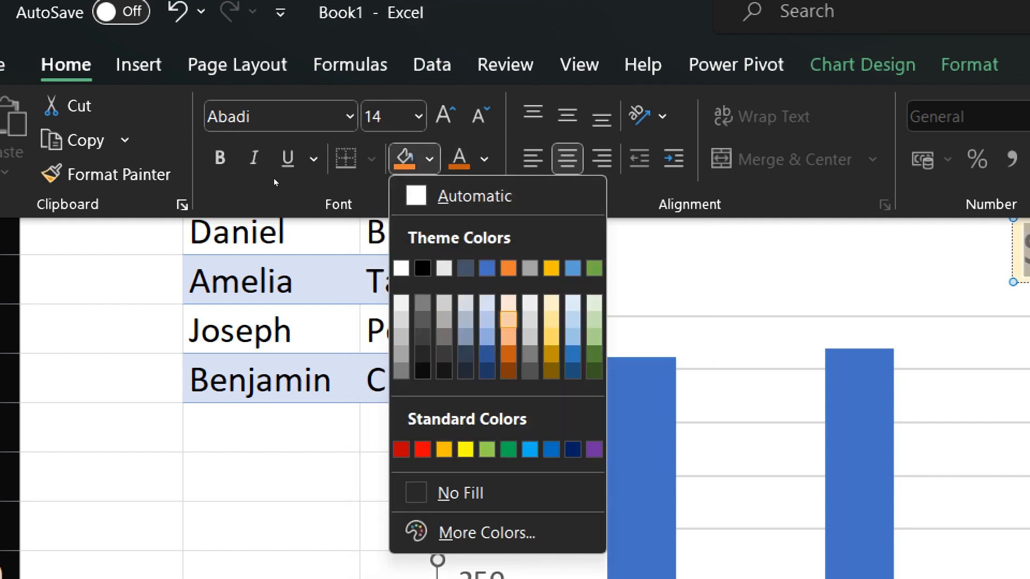
pyautogui.click(509, 354)
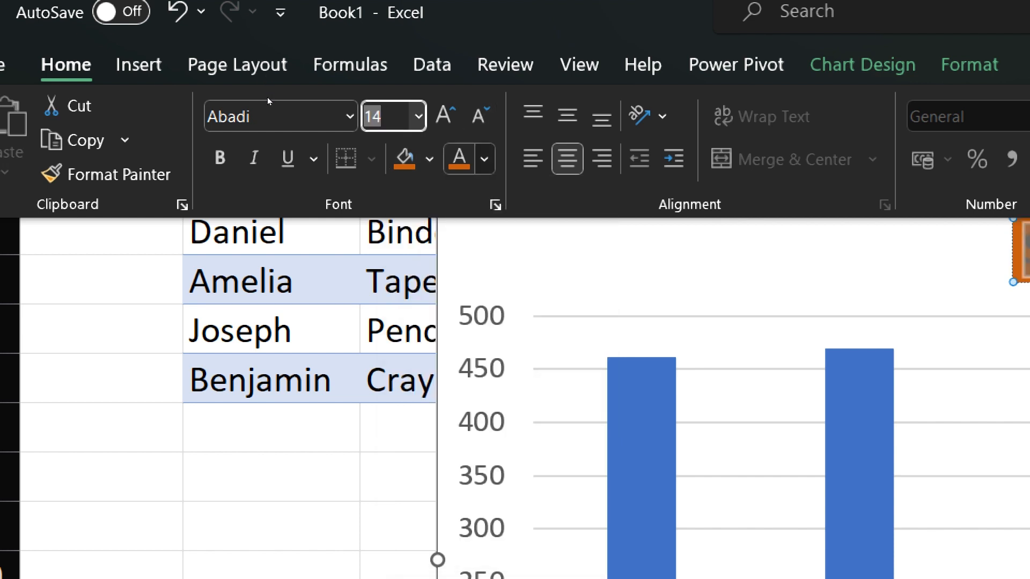
pyautogui.click(484, 159)
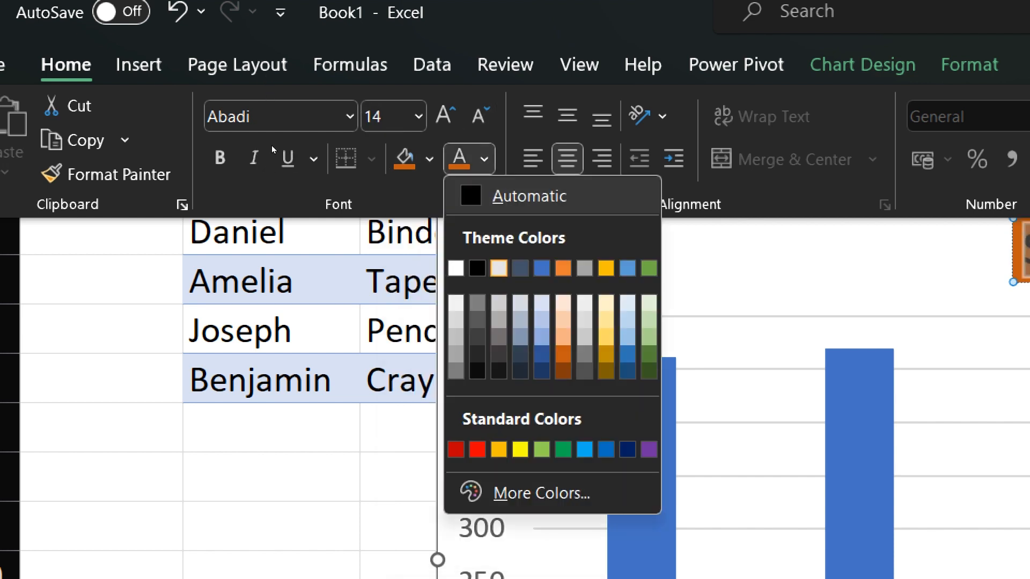
pyautogui.click(498, 269)
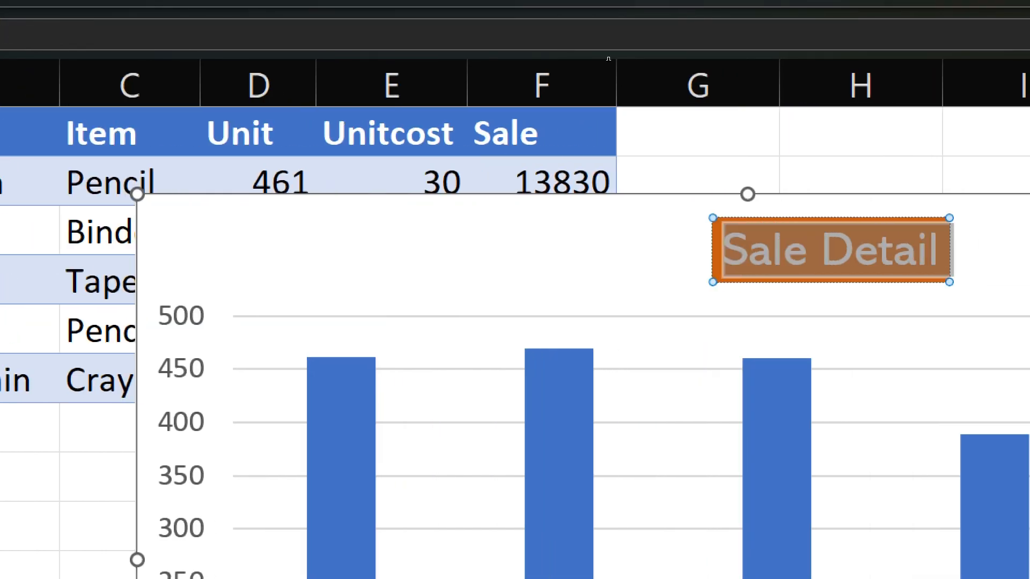
pyautogui.click(861, 86)
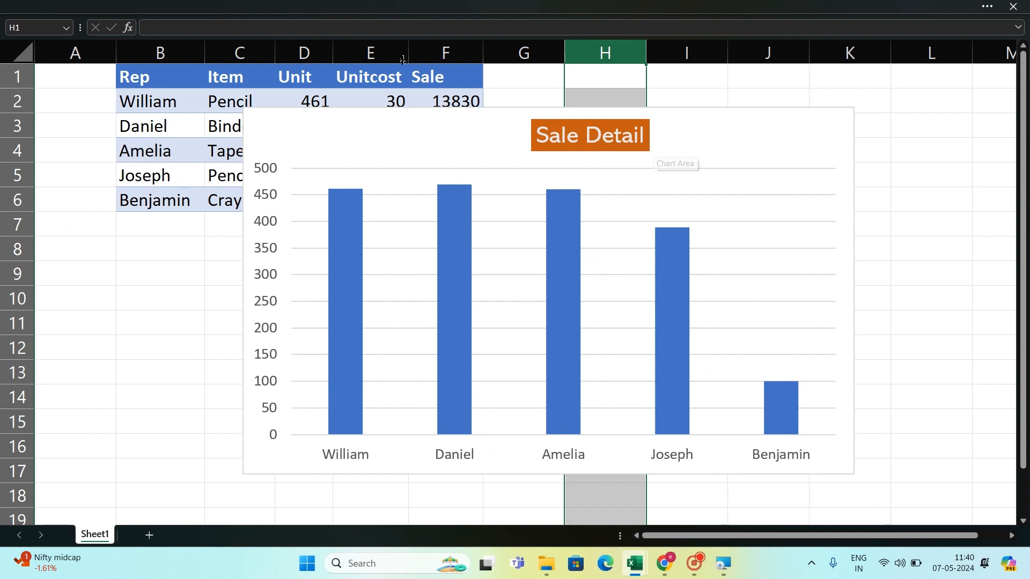
# Step: Resize the chart area from its top edge and upper-right corner to span about C3 to K17
pyautogui.click(549, 139)
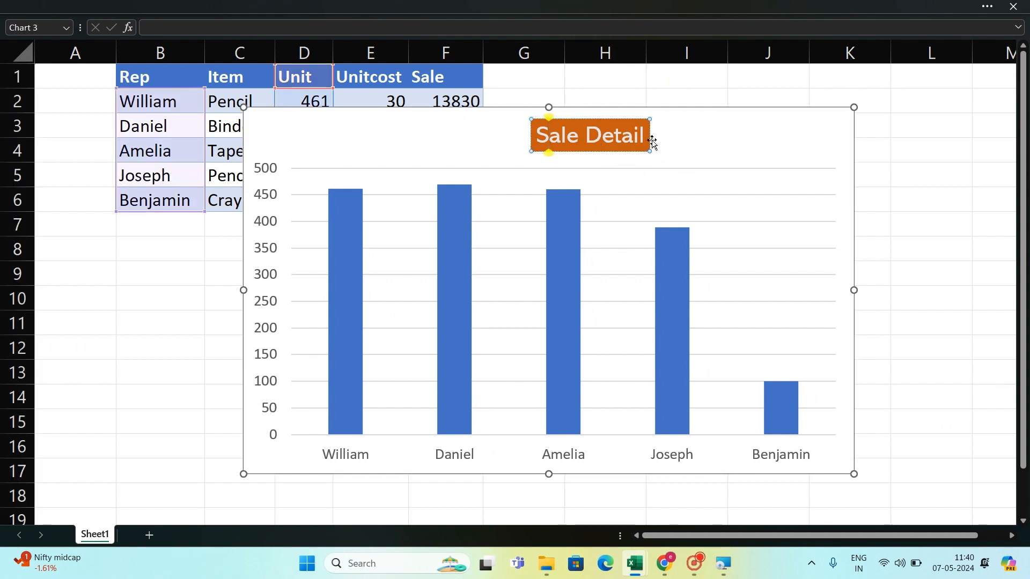
pyautogui.click(689, 144)
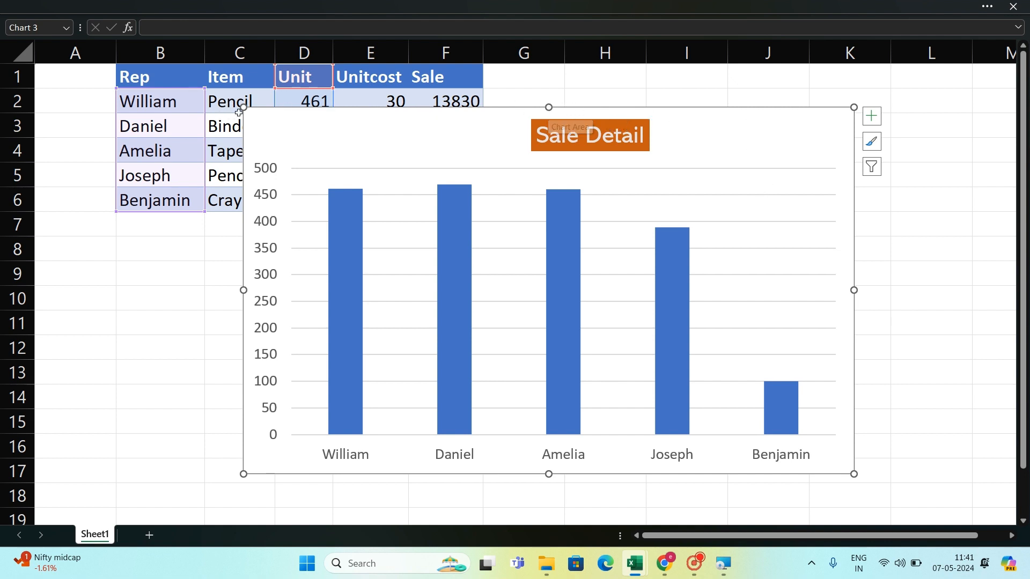
pyautogui.moveTo(548, 108); pyautogui.dragTo(547, 90)
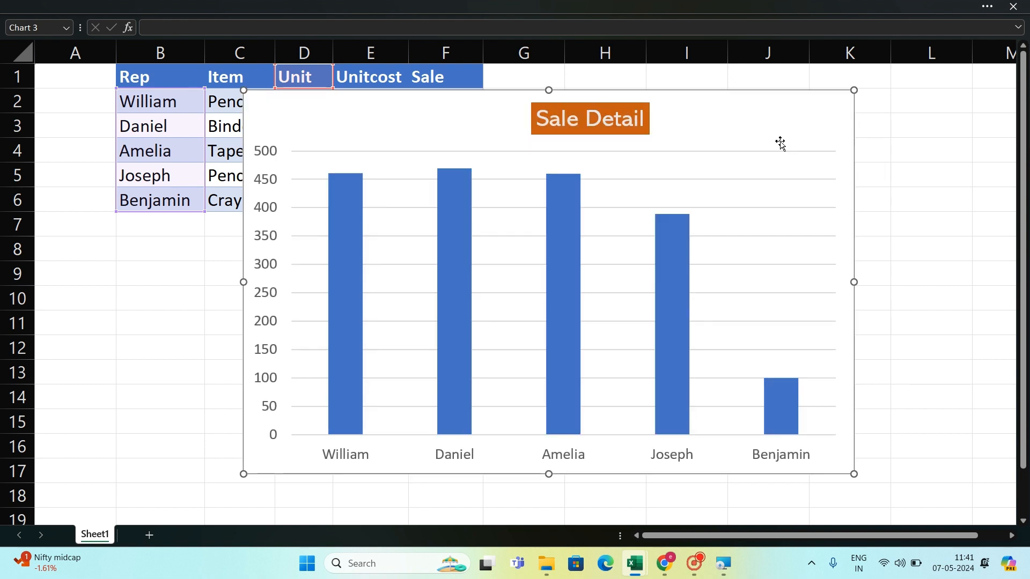
pyautogui.moveTo(853, 90); pyautogui.dragTo(830, 113)
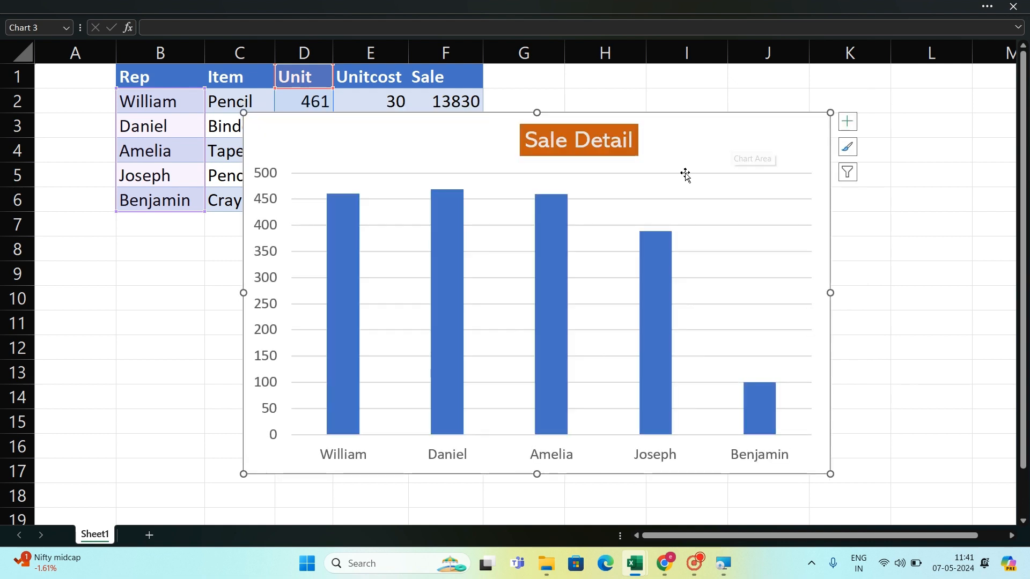
# Step: Shrink the plot area from its upper corners and bottom edge, leaving wider margins inside the chart area
pyautogui.click(650, 197)
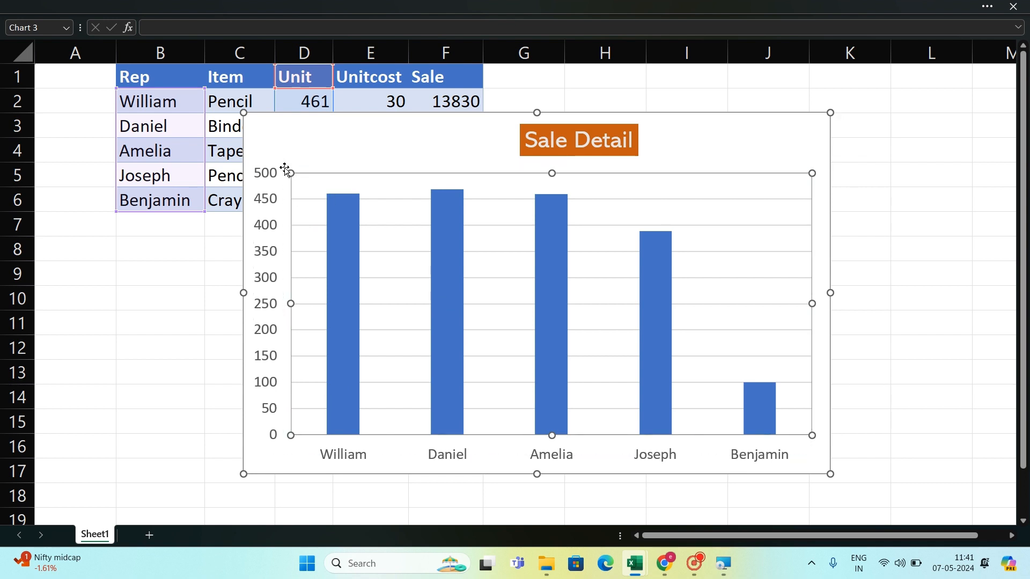
pyautogui.moveTo(289, 173); pyautogui.dragTo(335, 190)
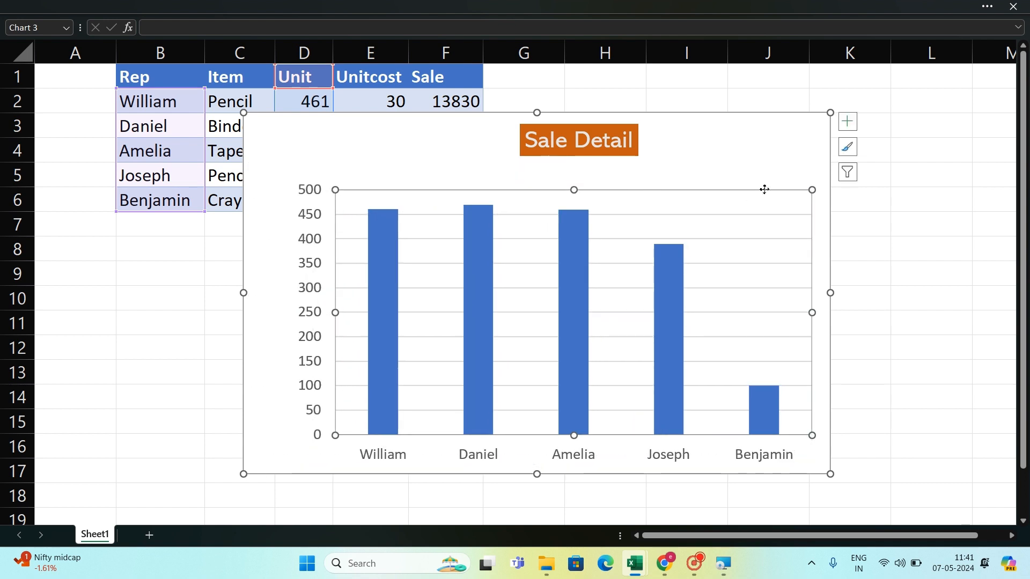
pyautogui.moveTo(812, 191); pyautogui.dragTo(801, 199)
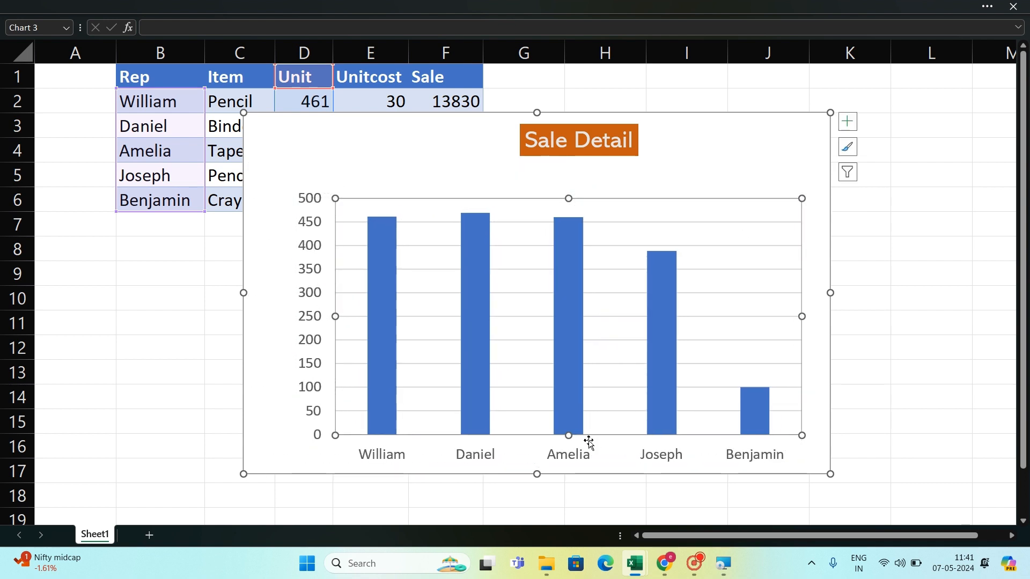
pyautogui.click(561, 416)
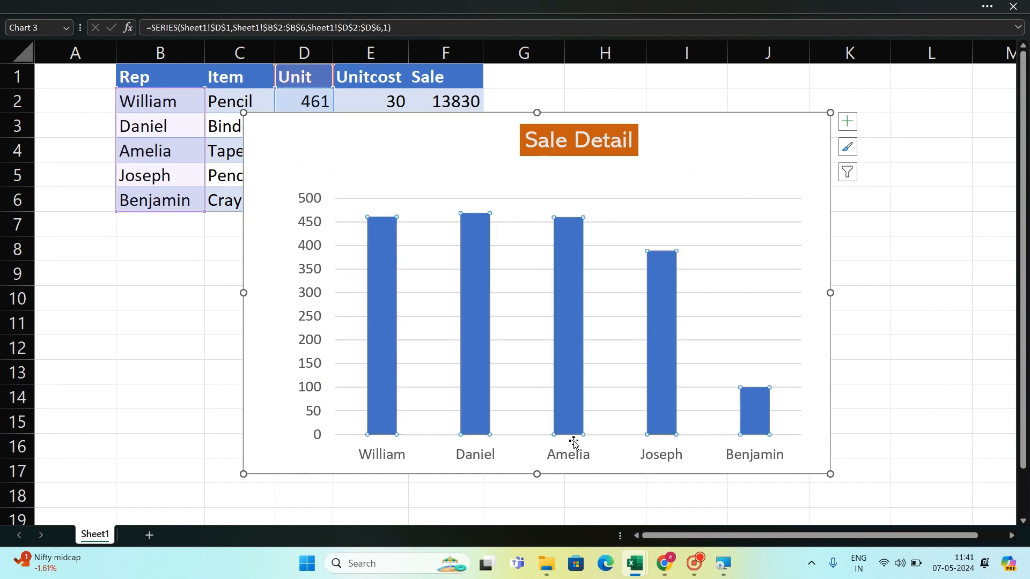
pyautogui.click(439, 395)
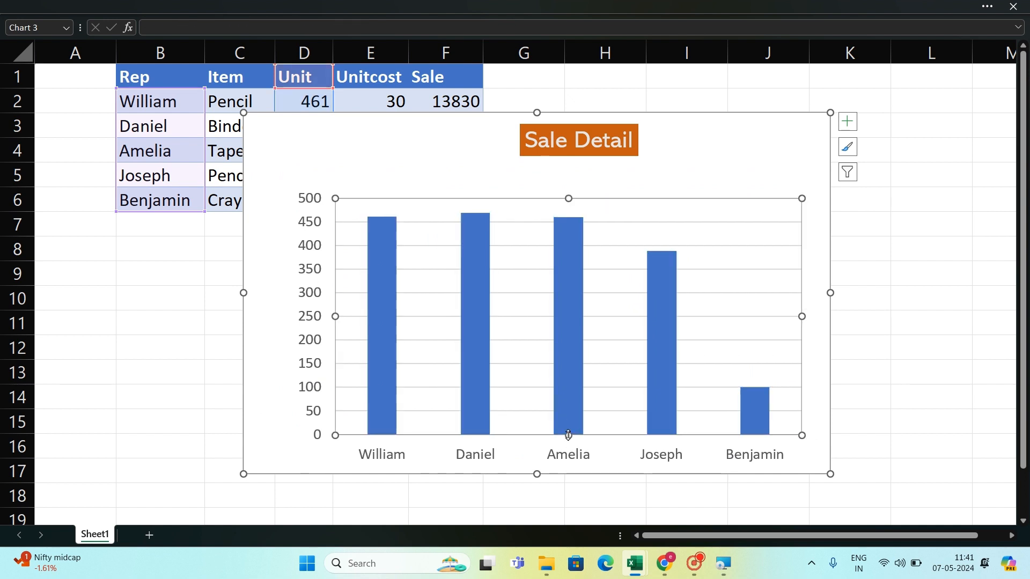
pyautogui.moveTo(568, 436); pyautogui.dragTo(569, 416)
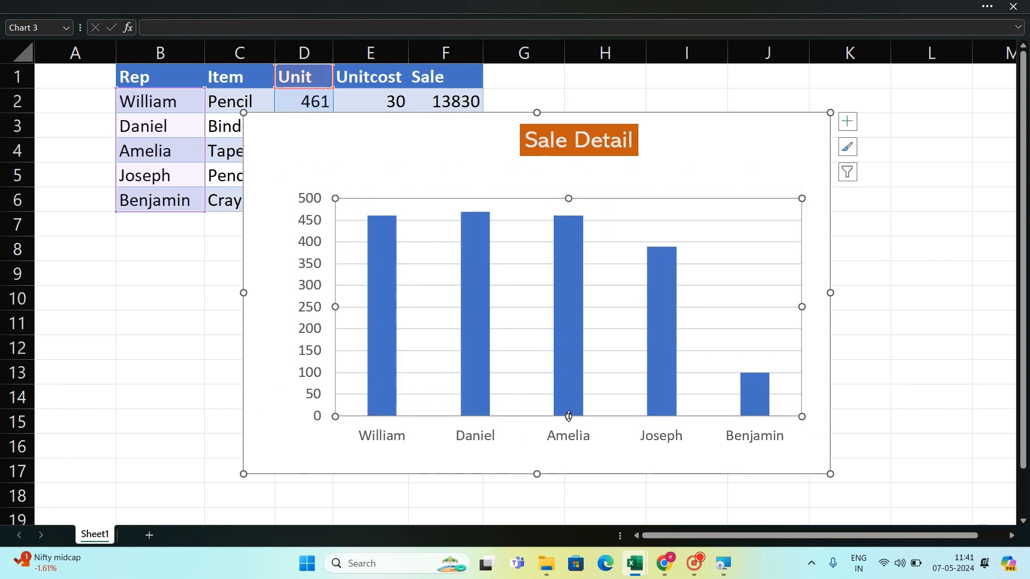
# Step: Compare the chart area with the plot area by selecting them alternately
pyautogui.click(699, 132)
pyautogui.click(689, 209)
pyautogui.click(724, 134)
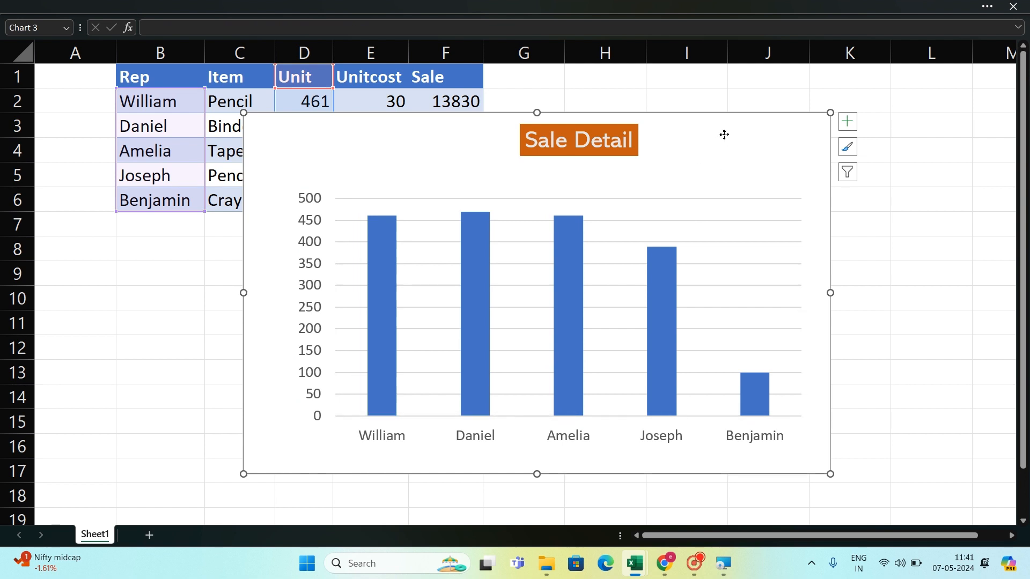
pyautogui.click(711, 234)
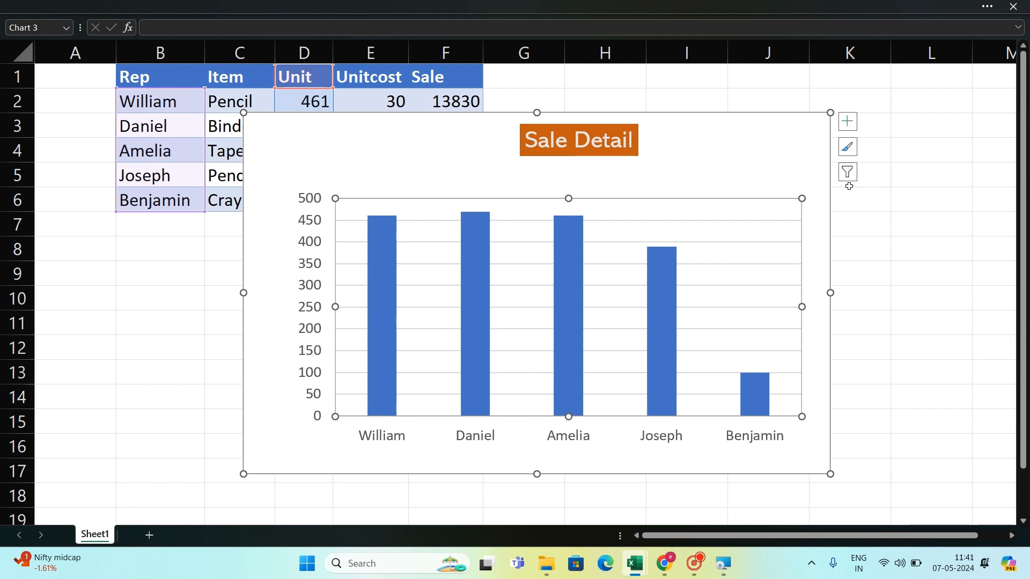
# Step: Hide the chart's axes and show them again to see which parts they control
pyautogui.click(848, 129)
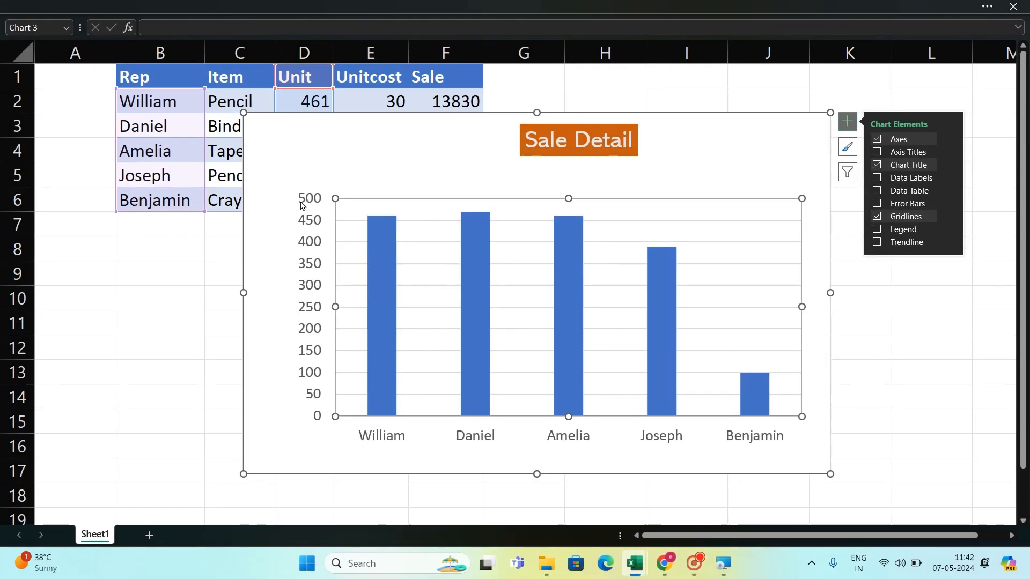
pyautogui.click(877, 140)
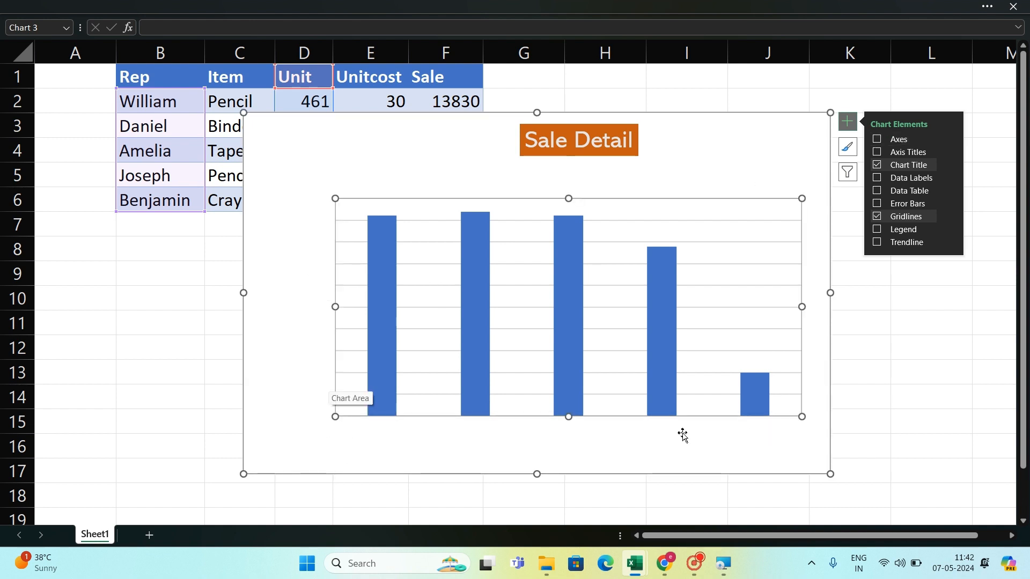
pyautogui.click(876, 139)
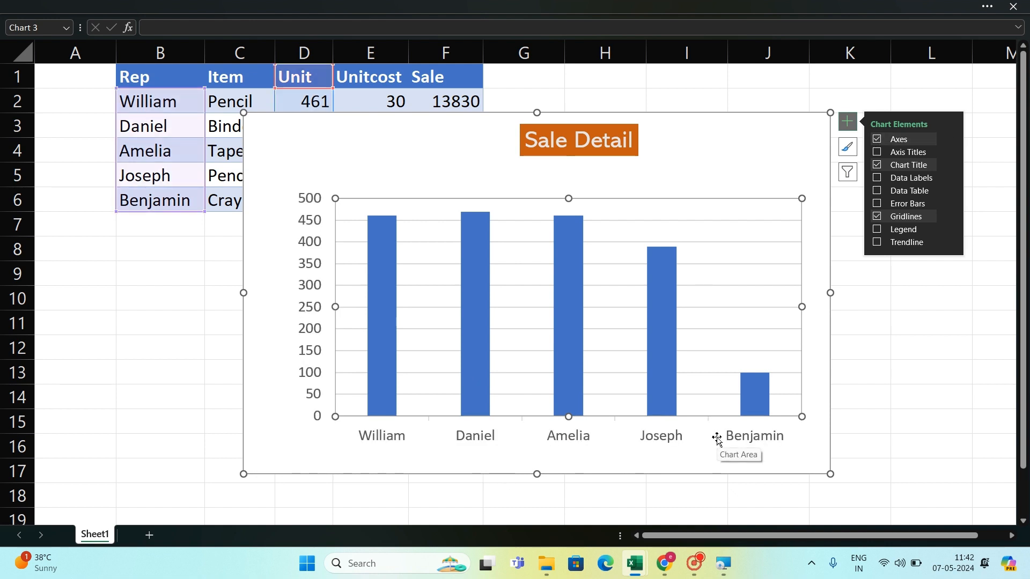
# Step: Add primary horizontal and primary vertical axis titles to the chart, and deselect the chart
pyautogui.click(898, 155)
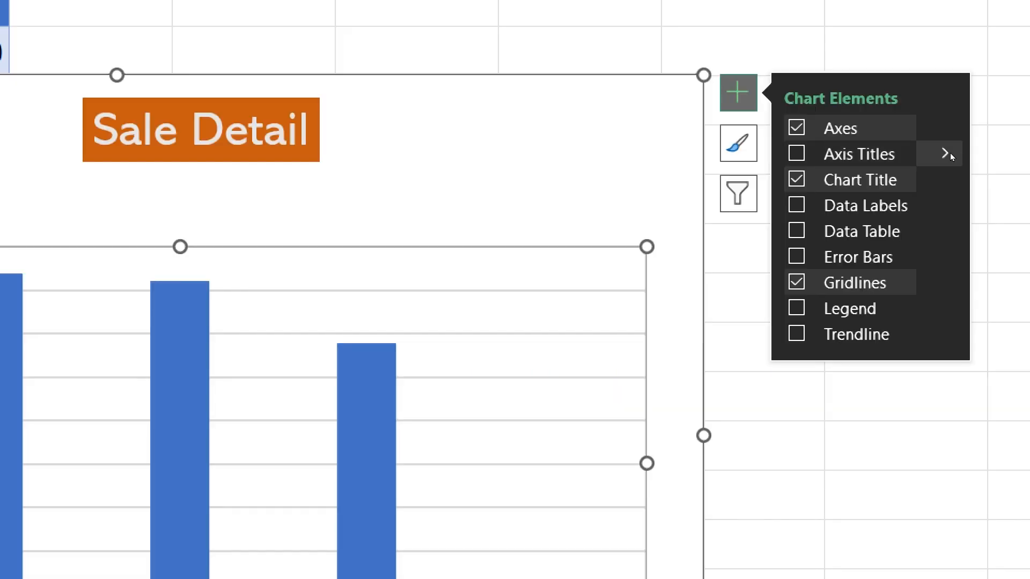
pyautogui.click(945, 154)
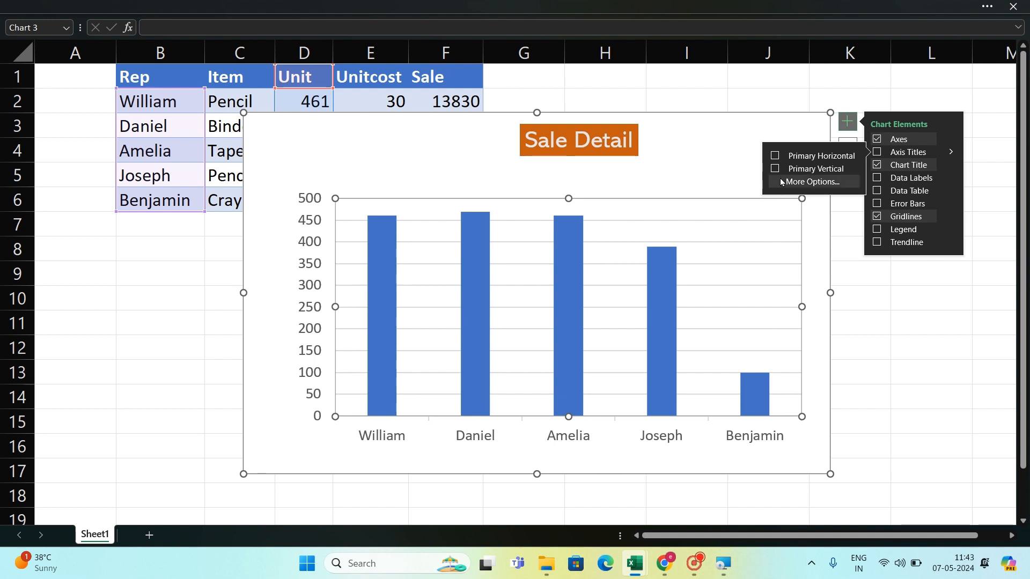
pyautogui.click(775, 156)
pyautogui.click(775, 168)
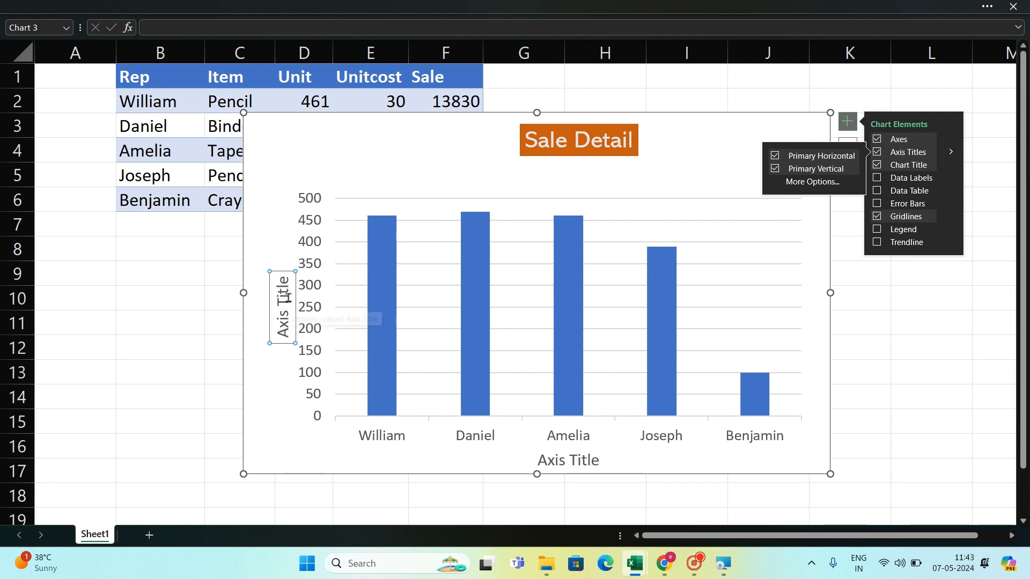
pyautogui.click(848, 297)
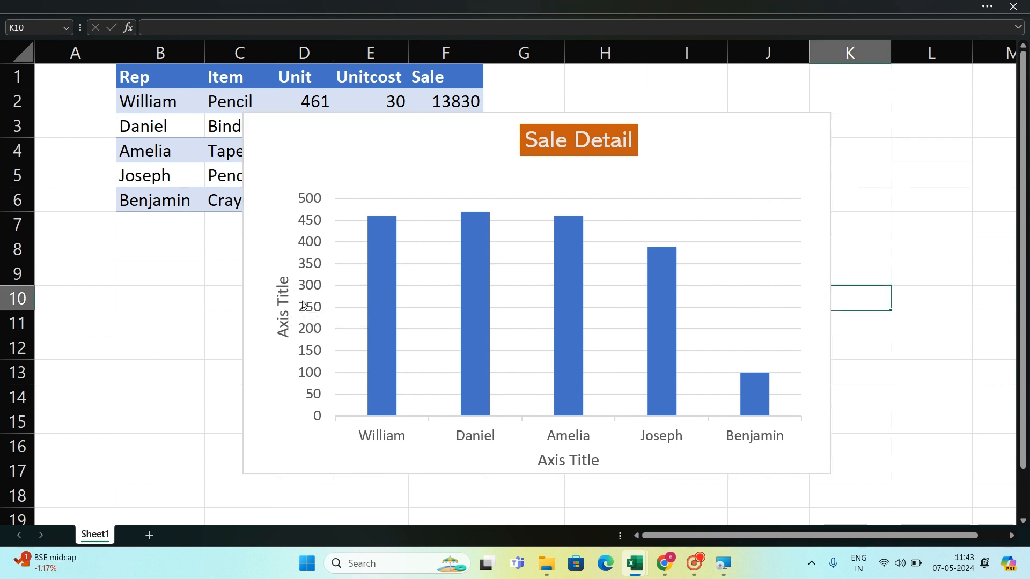
# Step: Replace the vertical axis title's placeholder text with "Unit"
pyautogui.click(287, 287)
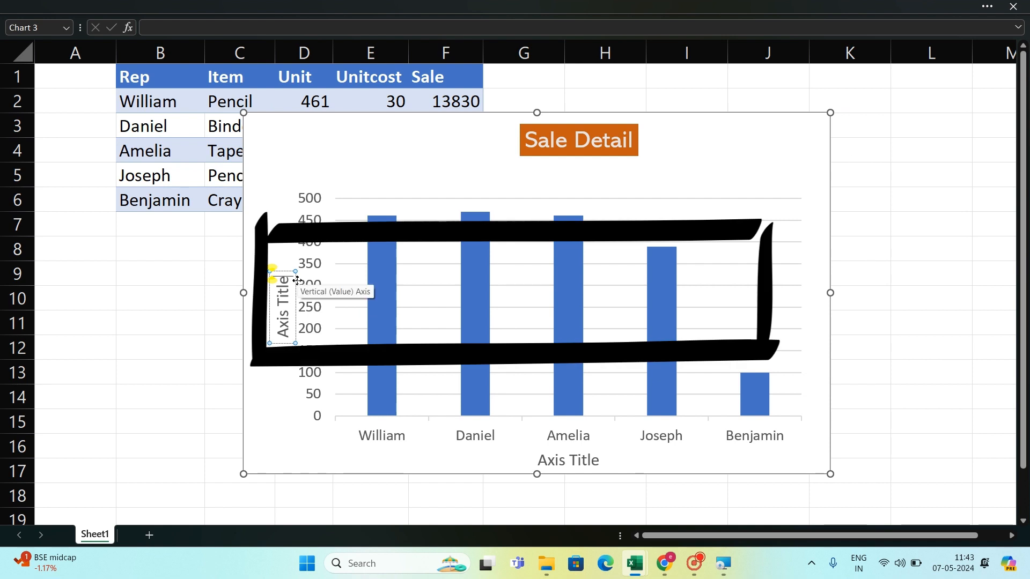
pyautogui.press('BackSpace')
pyautogui.press('BackSpace')
pyautogui.press('BackSpace')
pyautogui.press('BackSpace')
pyautogui.press('BackSpace')
pyautogui.press('BackSpace')
pyautogui.press('BackSpace')
pyautogui.press('BackSpace')
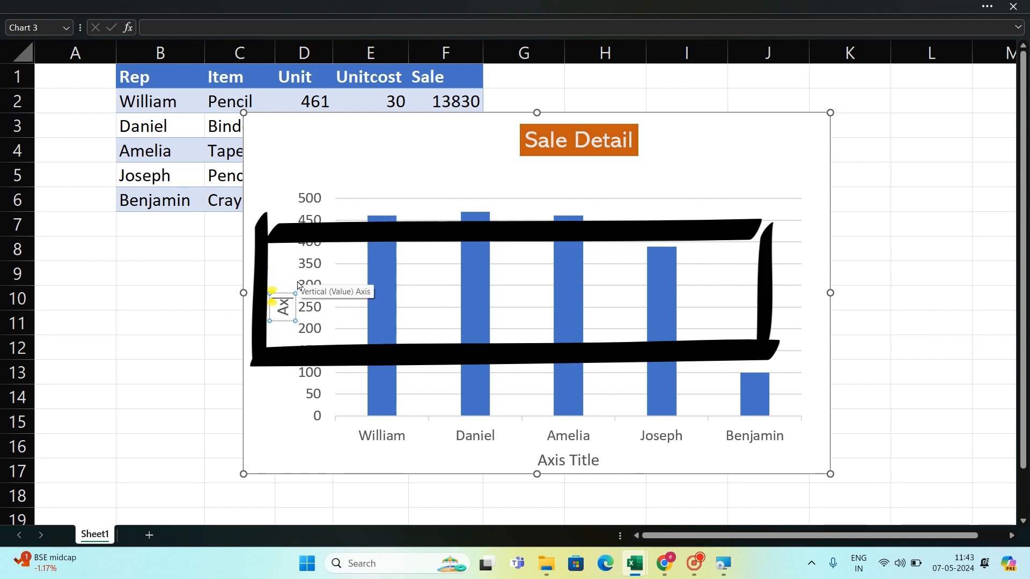
pyautogui.press('BackSpace')
pyautogui.press('BackSpace')
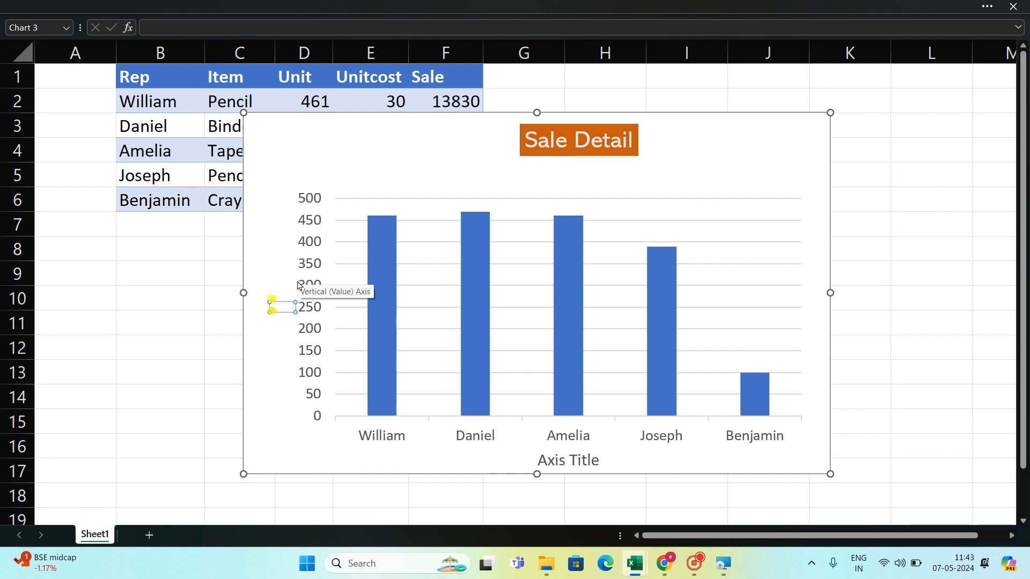
pyautogui.write('Unit')
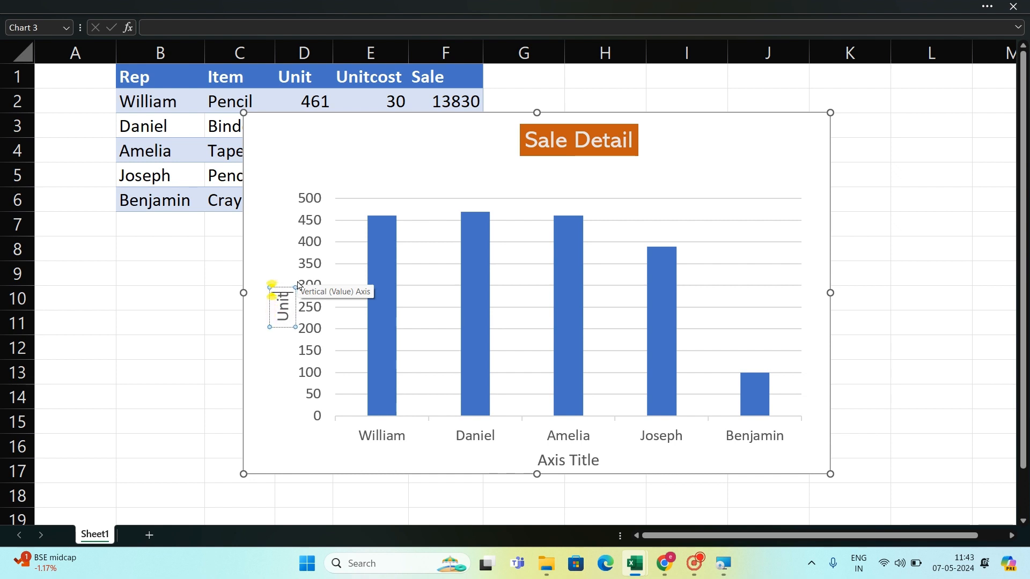
# Step: Replace the horizontal axis title's placeholder text with "Rep"
pyautogui.click(601, 460)
pyautogui.click(600, 460)
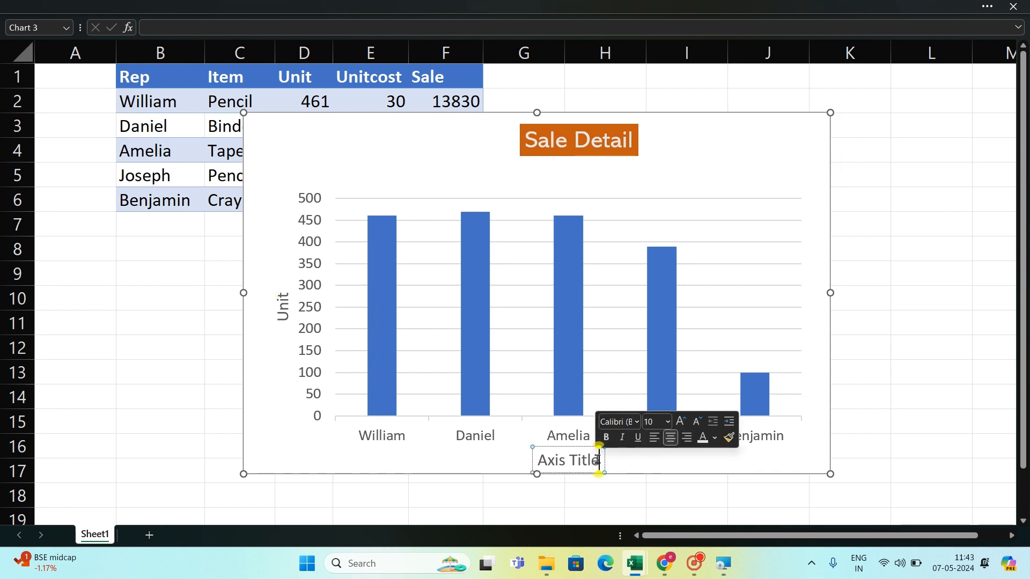
pyautogui.moveTo(600, 460); pyautogui.dragTo(547, 465)
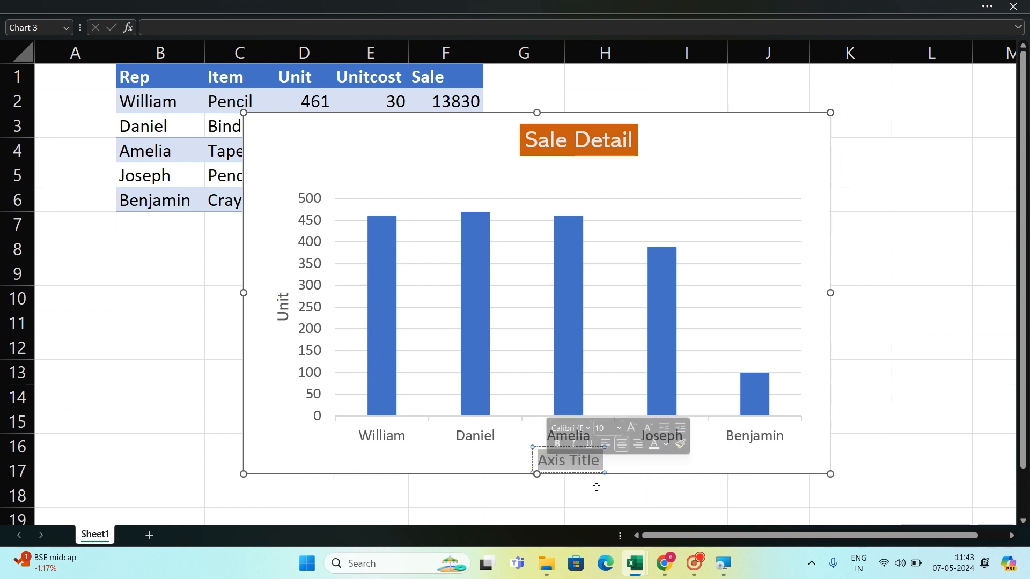
pyautogui.write('Rep')
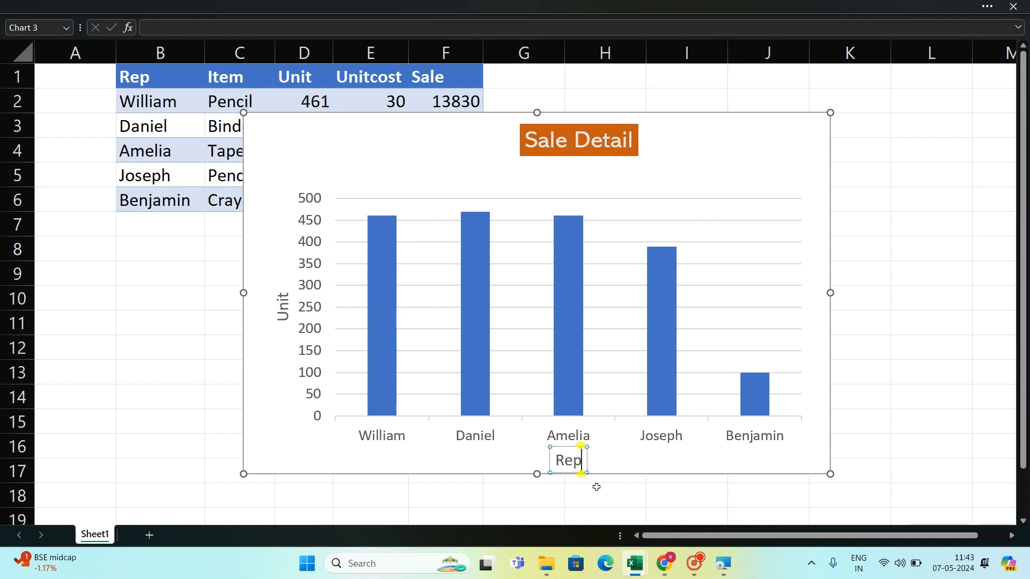
# Step: Make the vertical axis title "Unit" bold and color its text in the darkest green theme shade
pyautogui.click(281, 307)
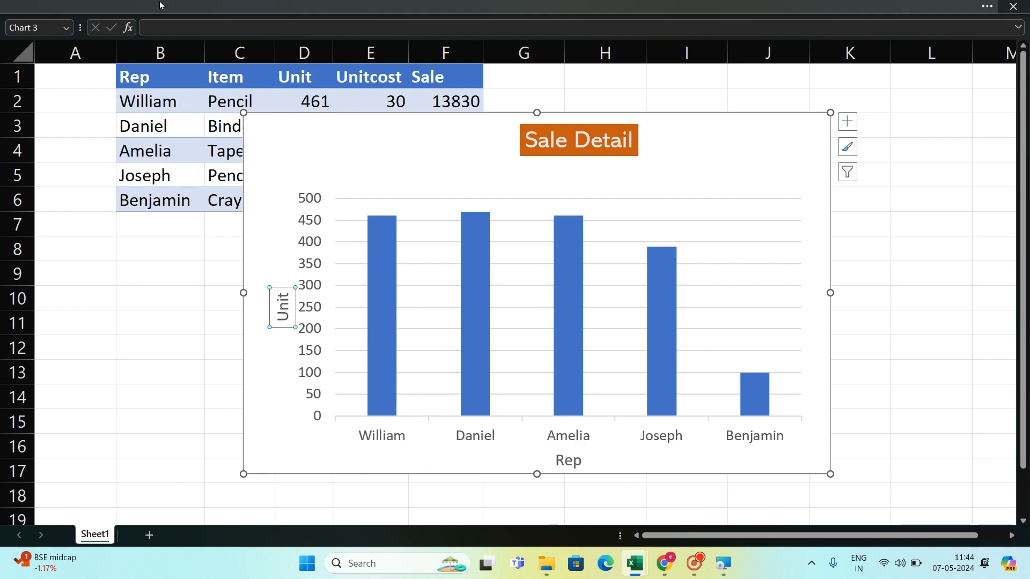
pyautogui.click(71, 11)
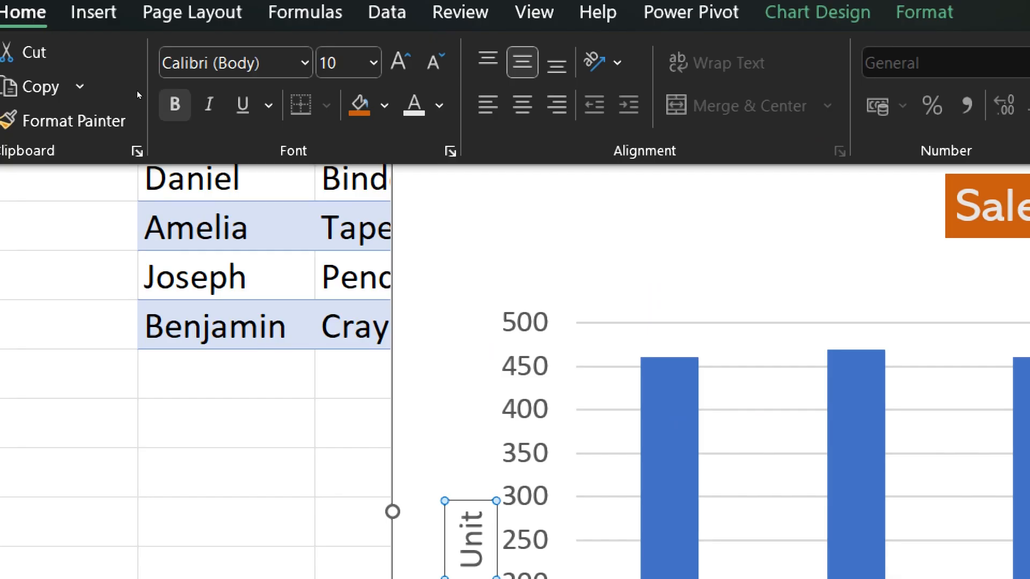
pyautogui.hotkey('ctrl', 'b')
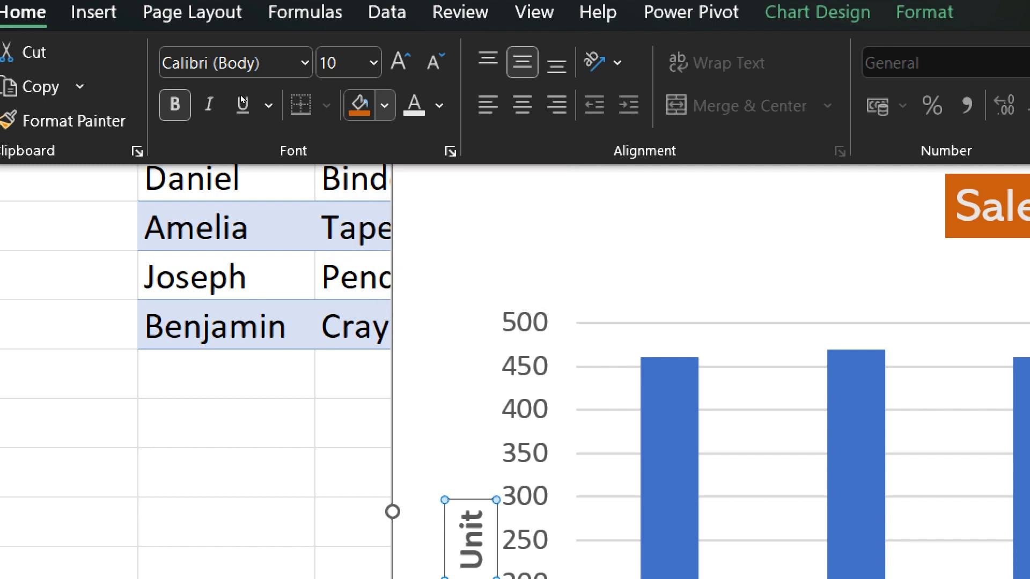
pyautogui.click(439, 105)
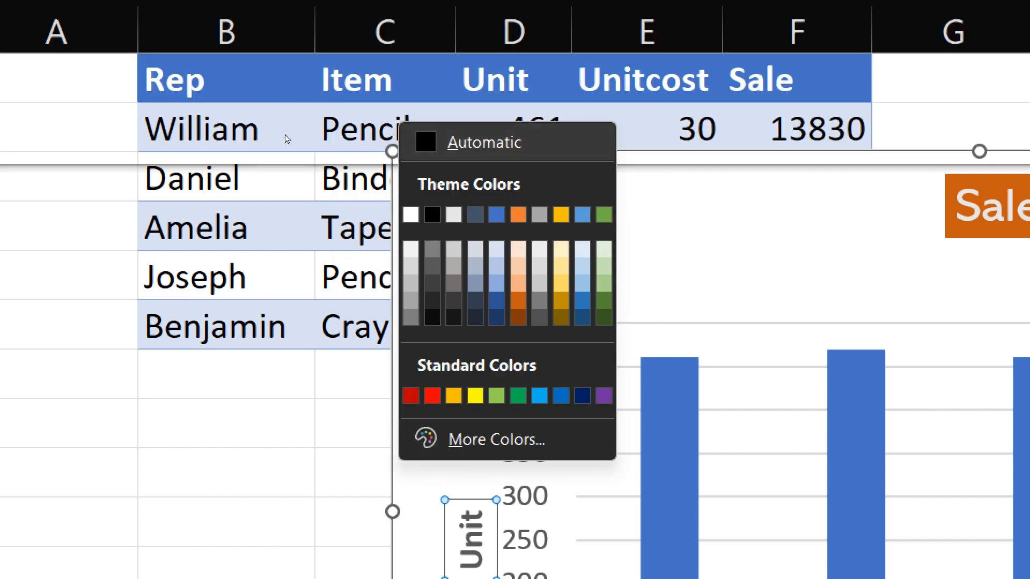
pyautogui.click(603, 316)
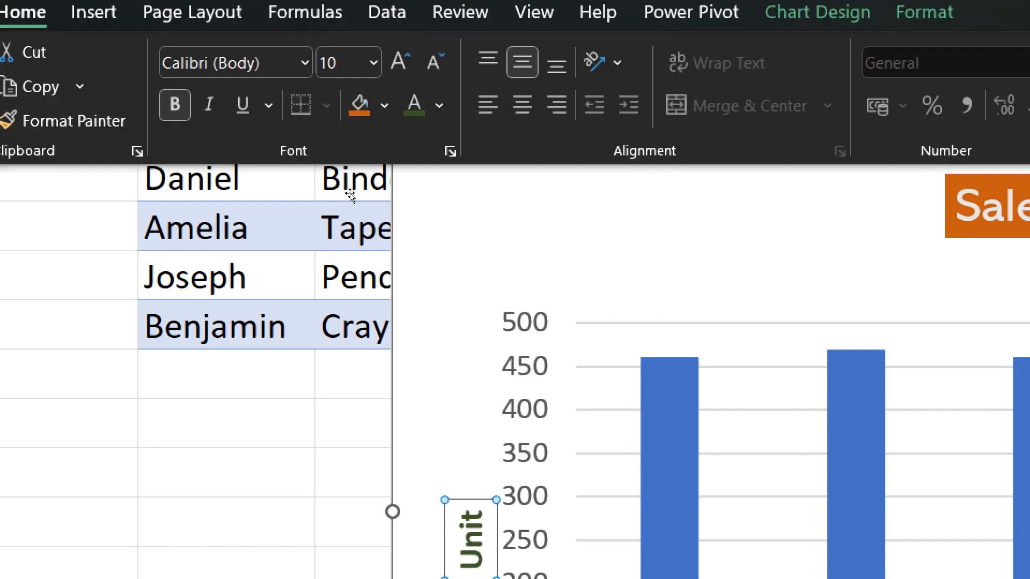
# Step: Format the horizontal axis title "Rep" in bold dark green, matching the vertical axis title
pyautogui.scroll(-3, 361, 265)
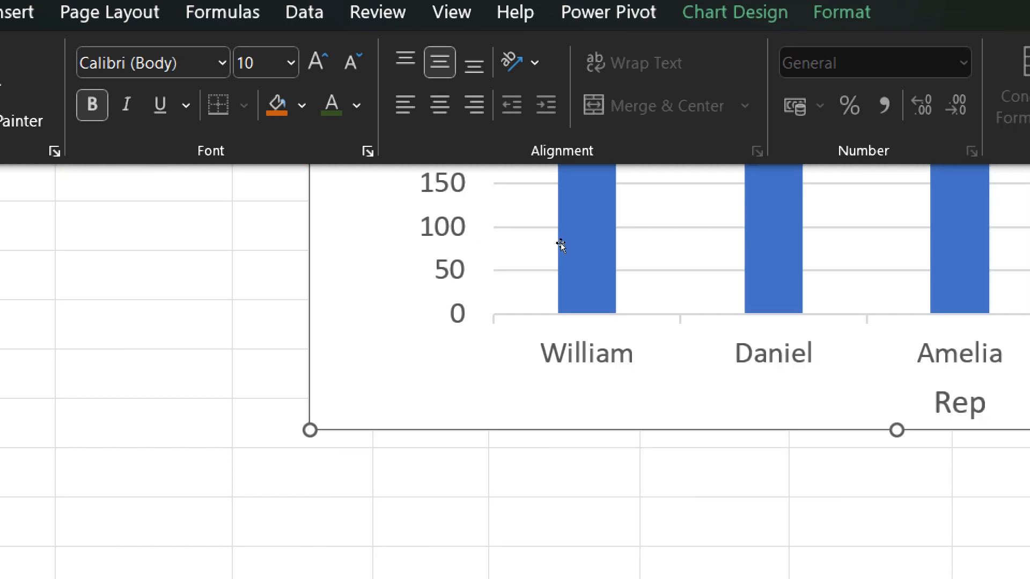
pyautogui.click(959, 403)
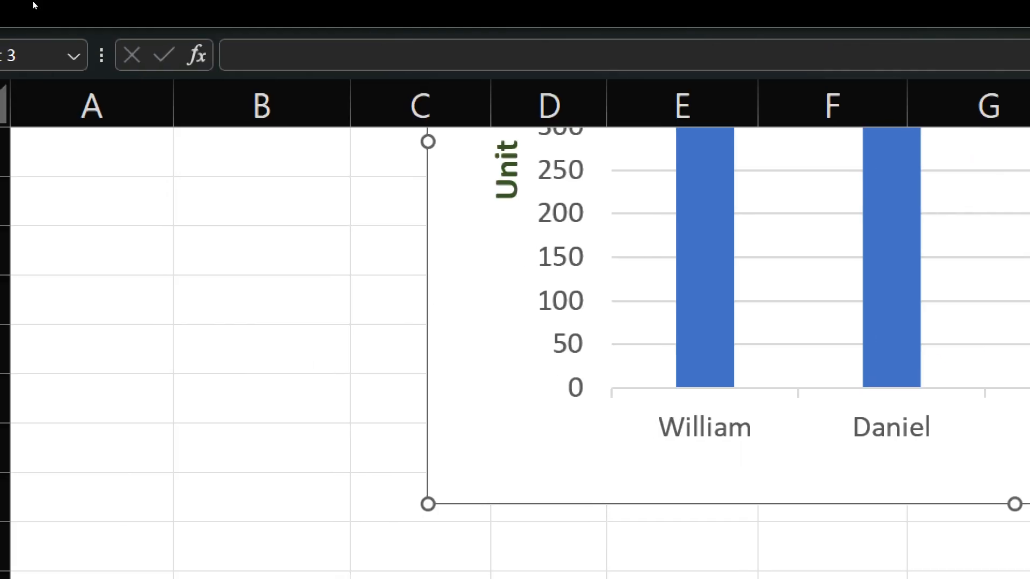
pyautogui.click(34, 5)
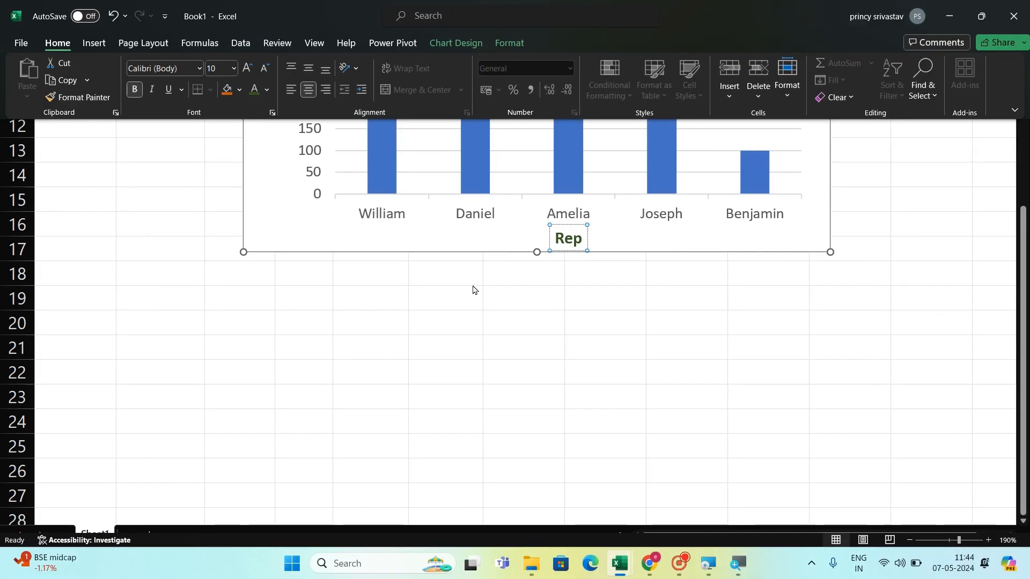
pyautogui.click(466, 364)
pyautogui.scroll(3, 499, 333)
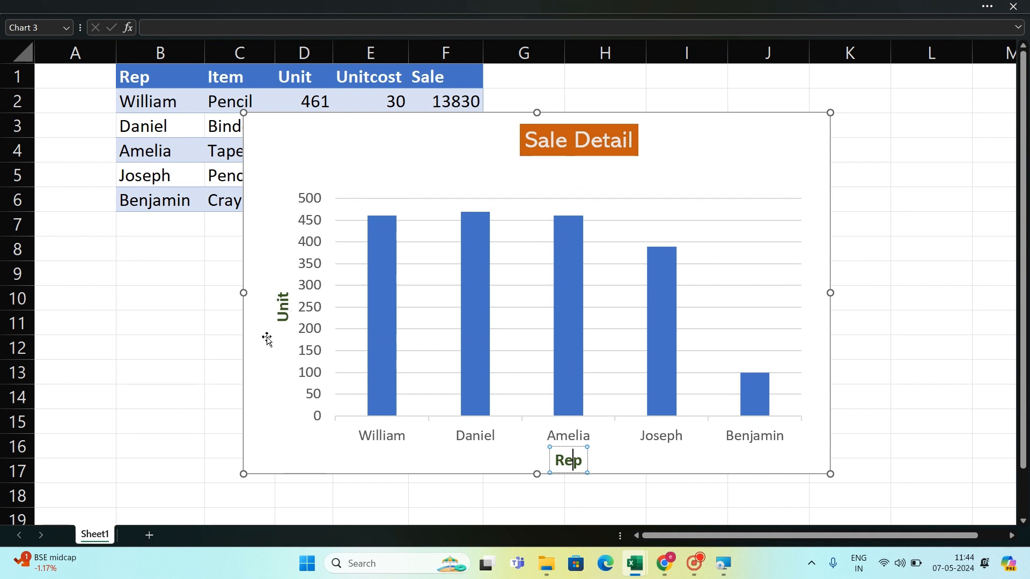
pyautogui.click(282, 313)
pyautogui.click(566, 459)
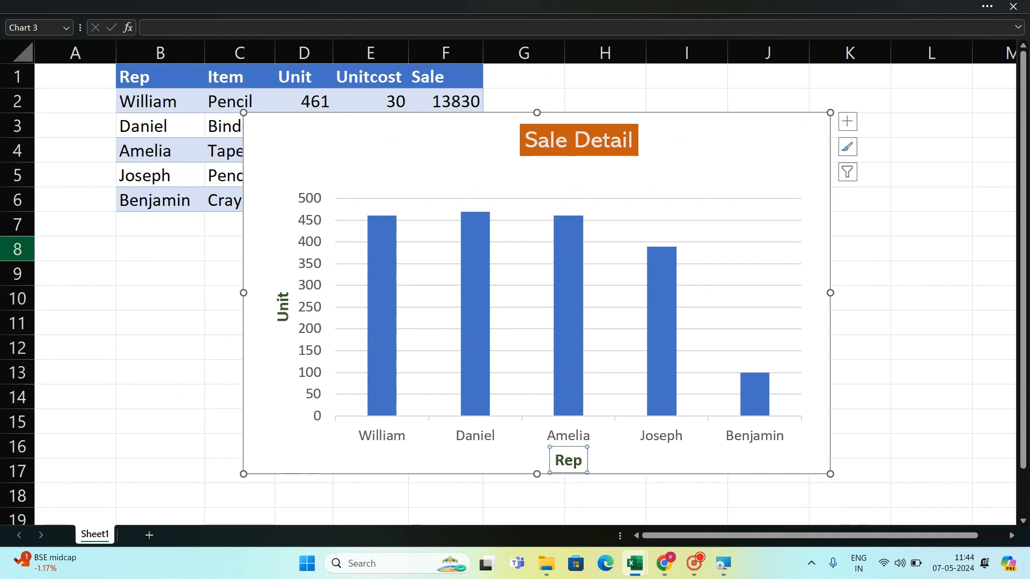
# Step: Add data labels to the columns in the Center position, and deselect the chart
pyautogui.click(849, 122)
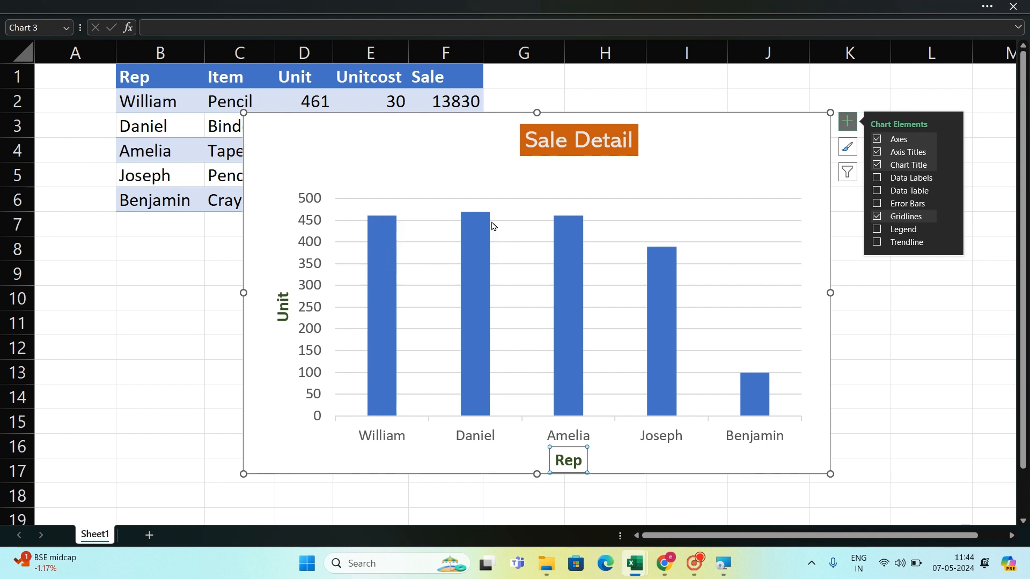
pyautogui.moveTo(493, 225)
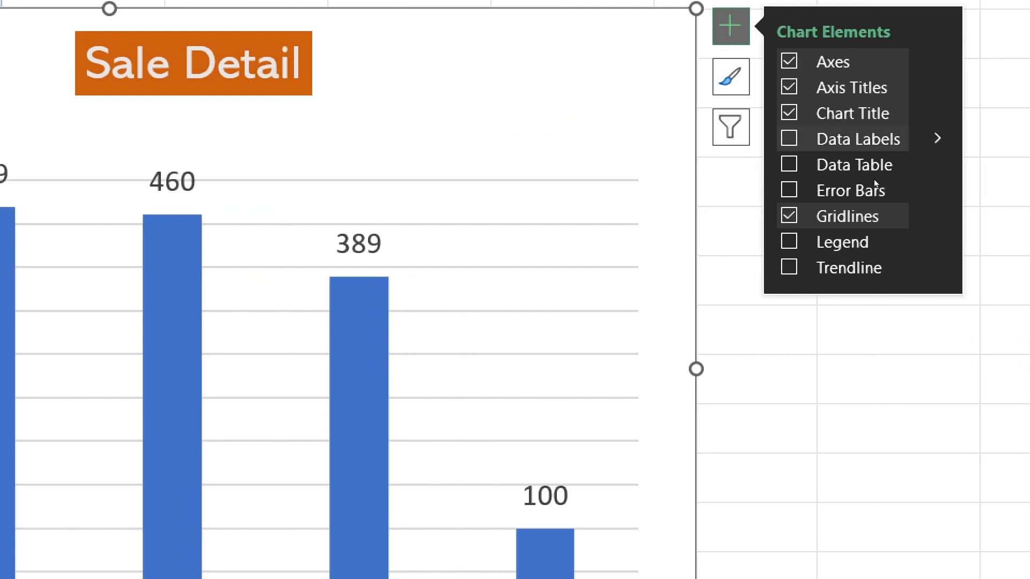
pyautogui.click(858, 139)
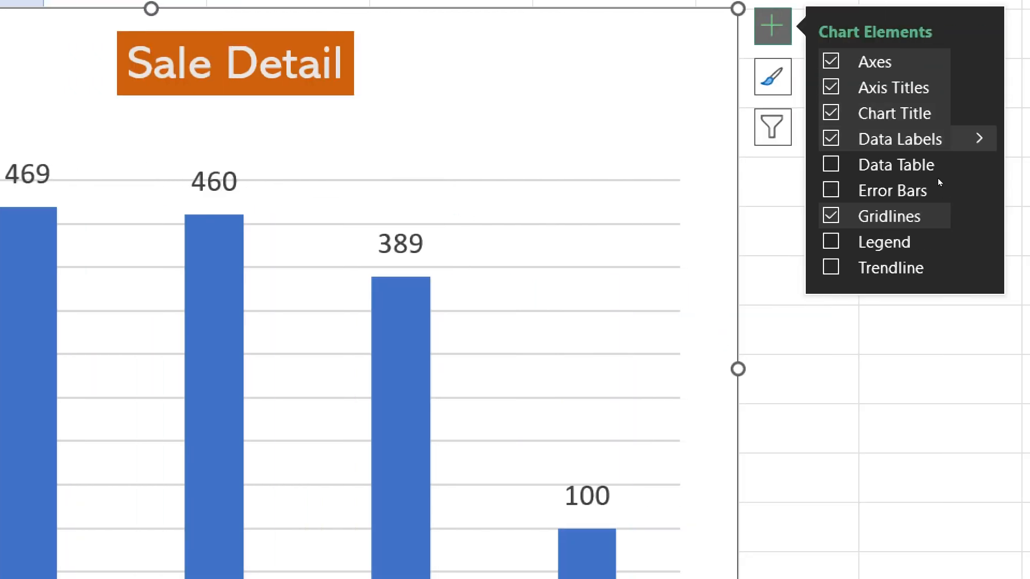
pyautogui.click(979, 138)
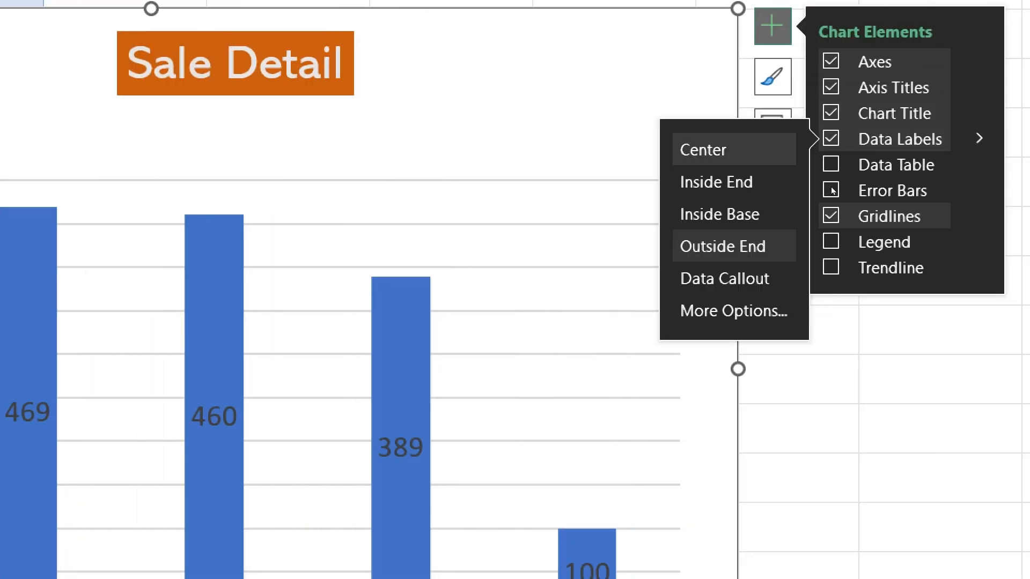
pyautogui.press('Down')
pyautogui.press('Down')
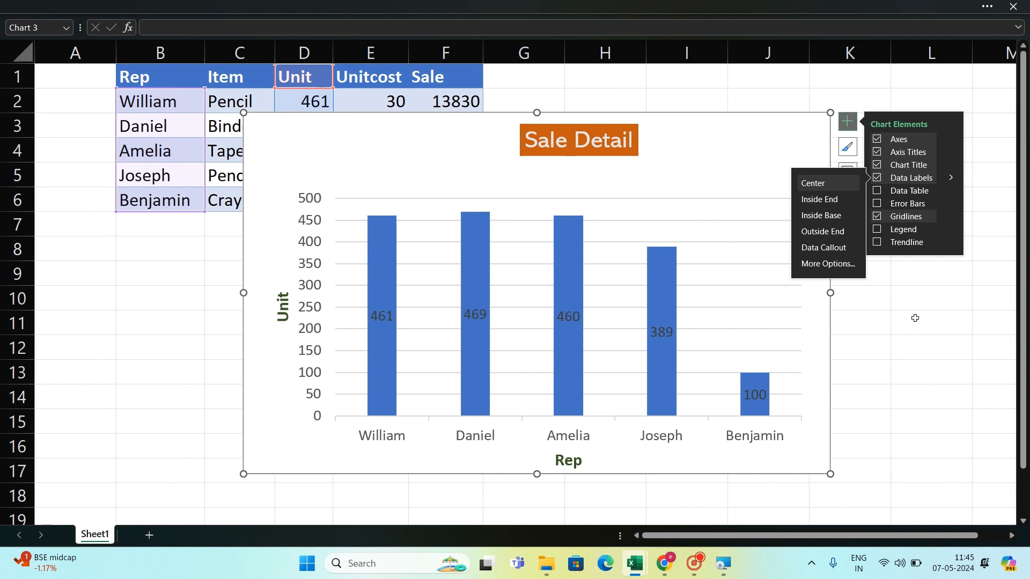
pyautogui.click(908, 417)
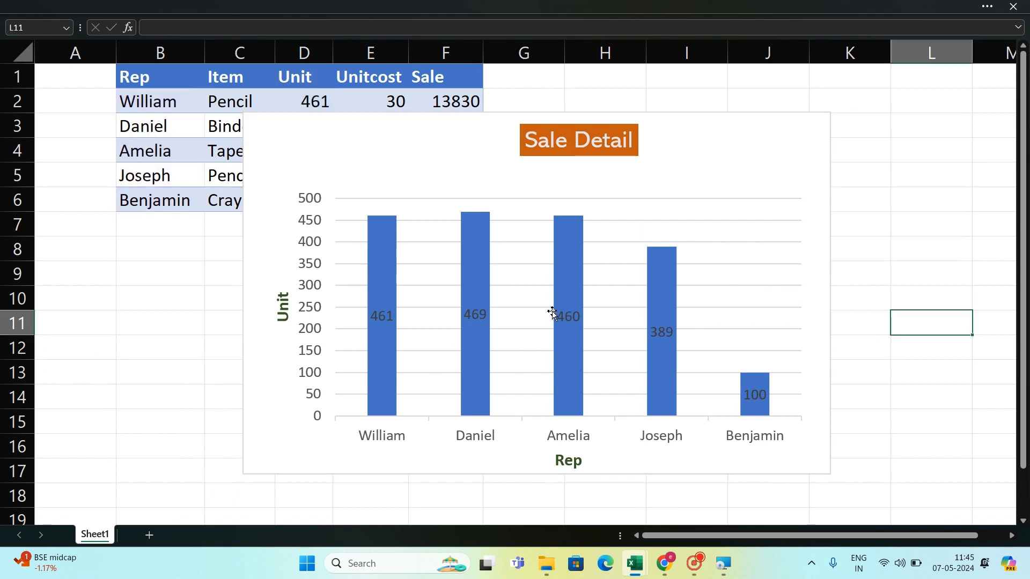
# Step: Identify the horizontal gridlines in the plot area by selecting them, and remove them from the chart
pyautogui.click(781, 253)
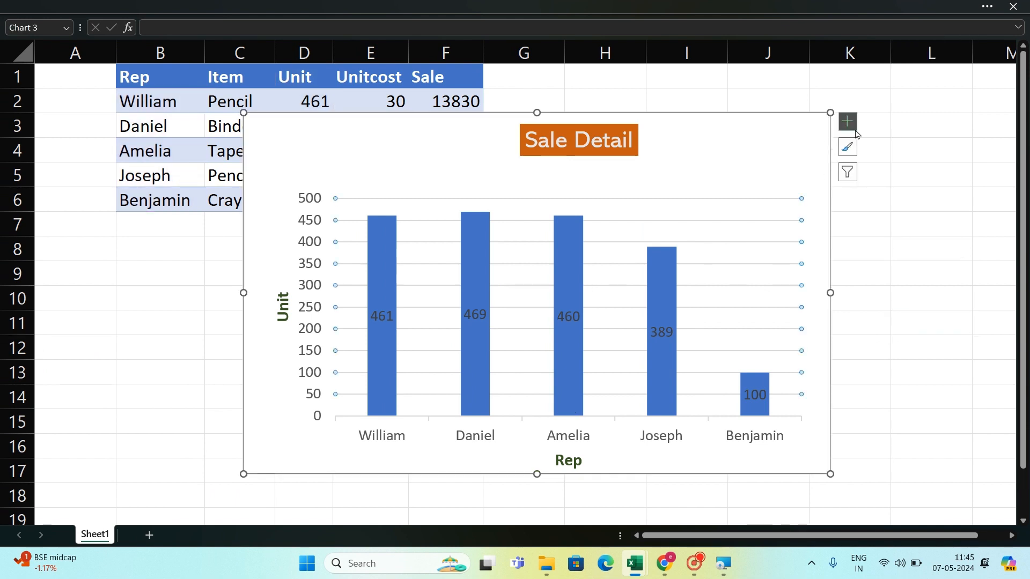
pyautogui.click(854, 133)
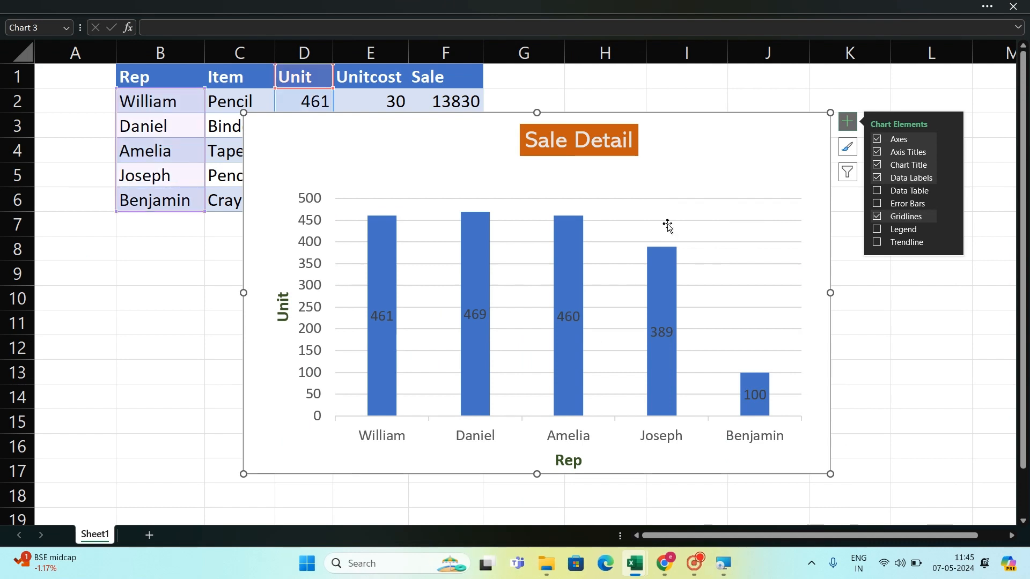
pyautogui.click(404, 313)
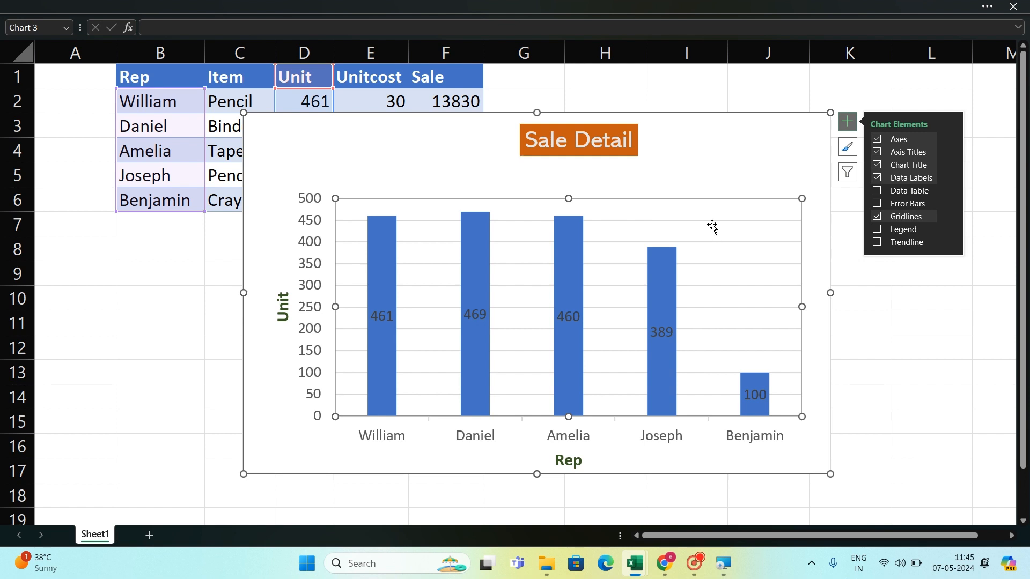
pyautogui.click(716, 242)
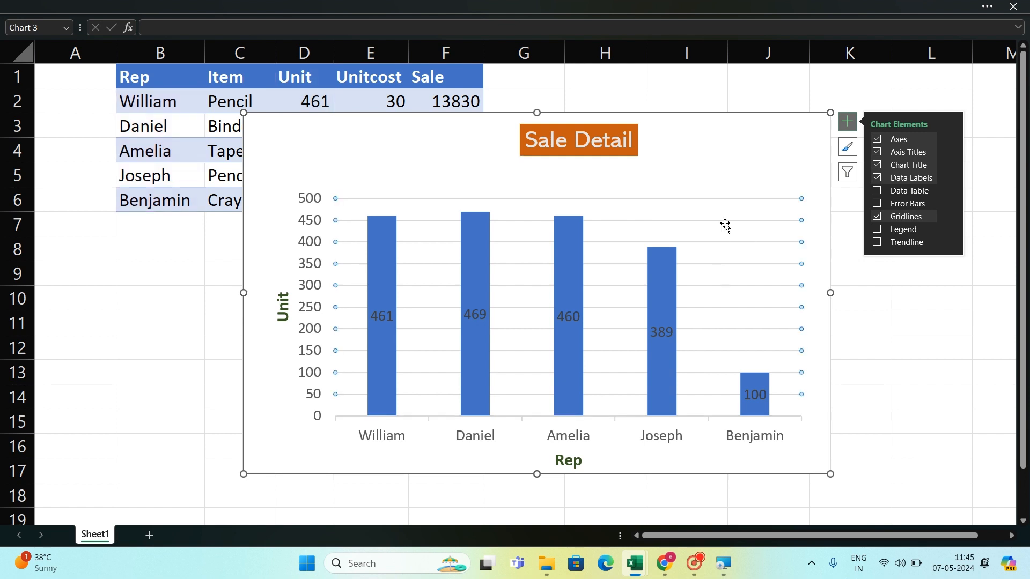
pyautogui.click(876, 217)
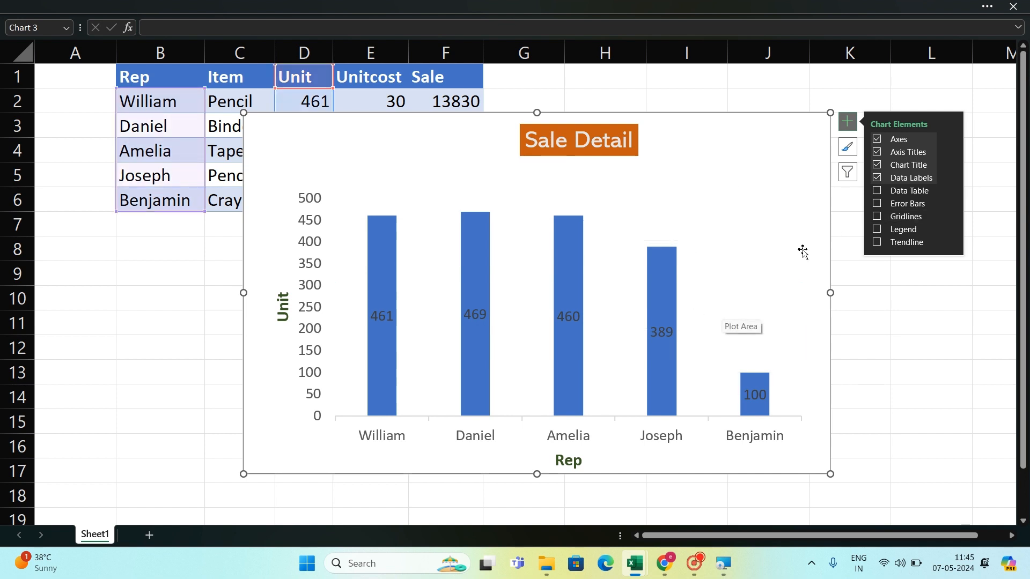
# Step: Show the chart's gridlines again, select them in the plot area, and delete them
pyautogui.click(877, 217)
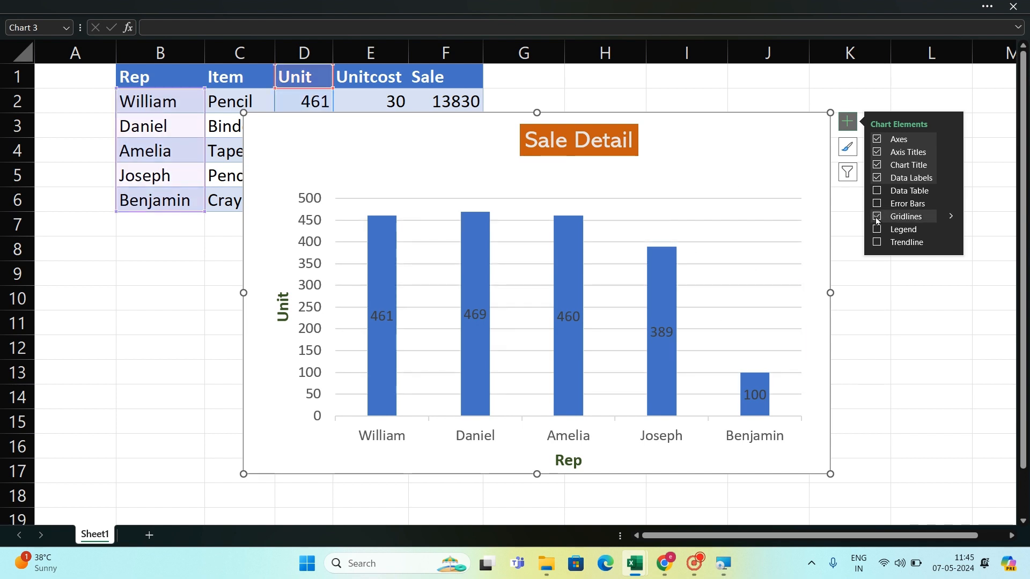
pyautogui.click(716, 200)
pyautogui.click(713, 225)
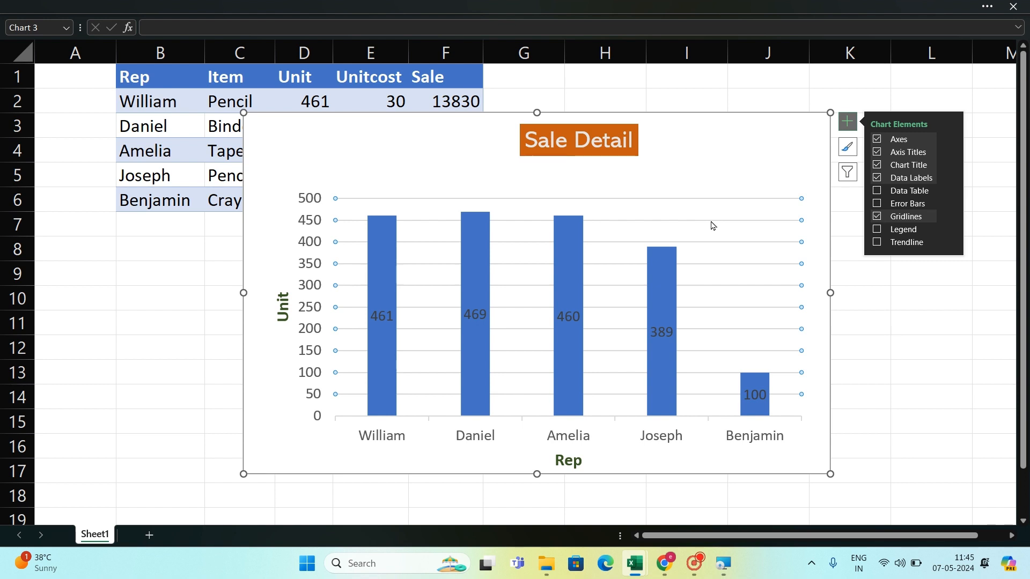
pyautogui.rightClick(712, 225)
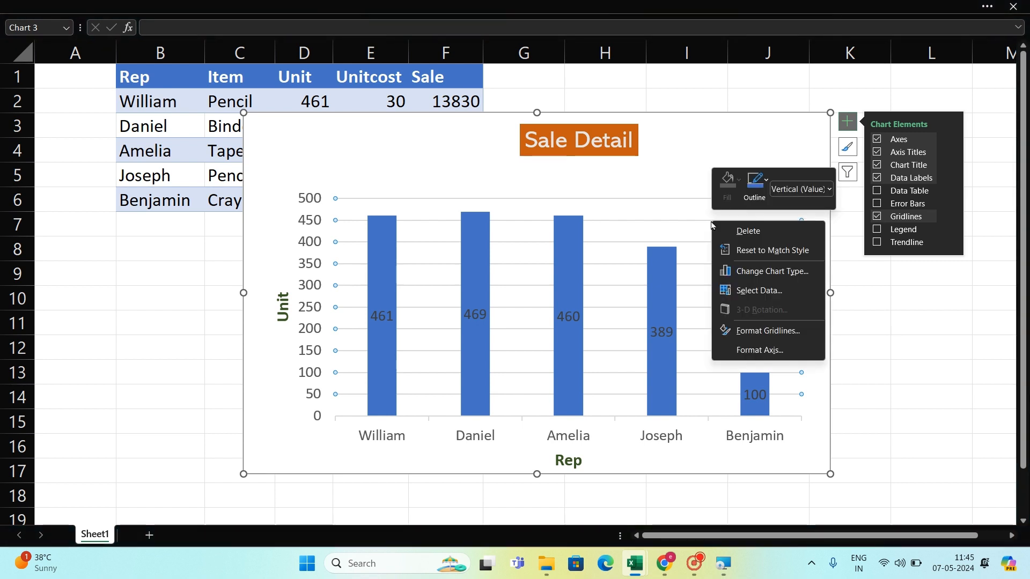
pyautogui.click(742, 228)
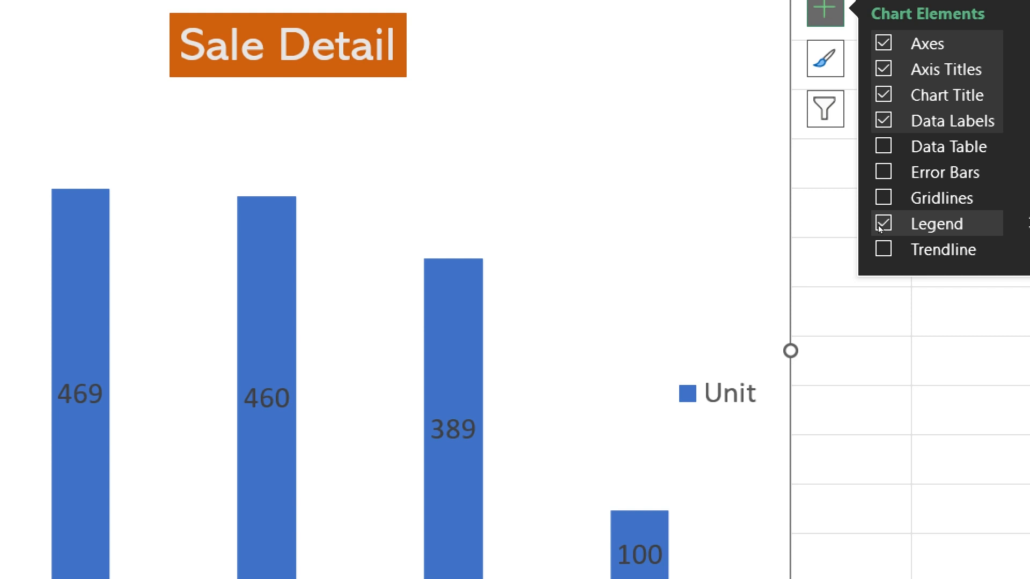
# Step: Add a legend to the chart, and check which trendline types are available
pyautogui.click(845, 389)
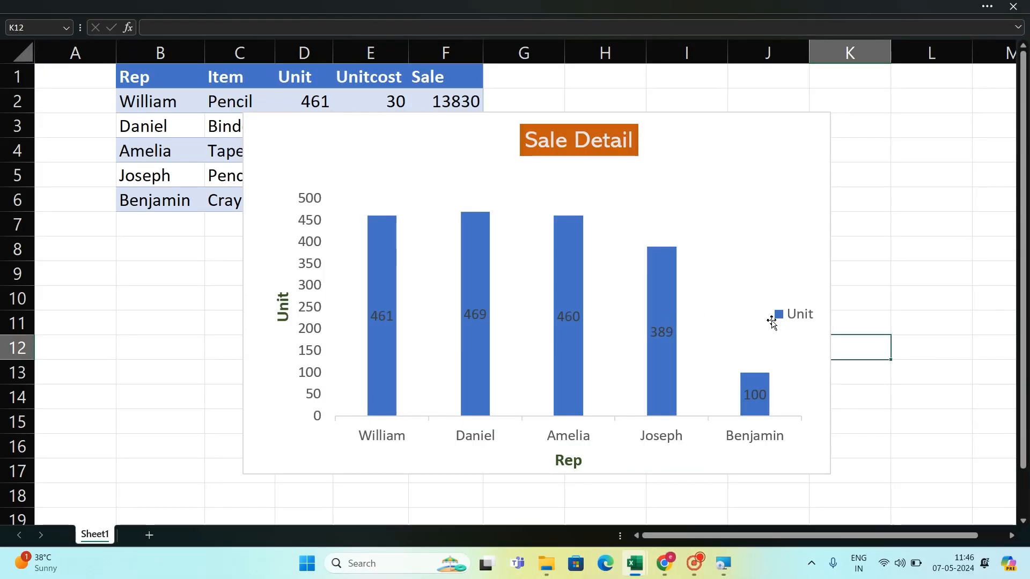
pyautogui.click(814, 196)
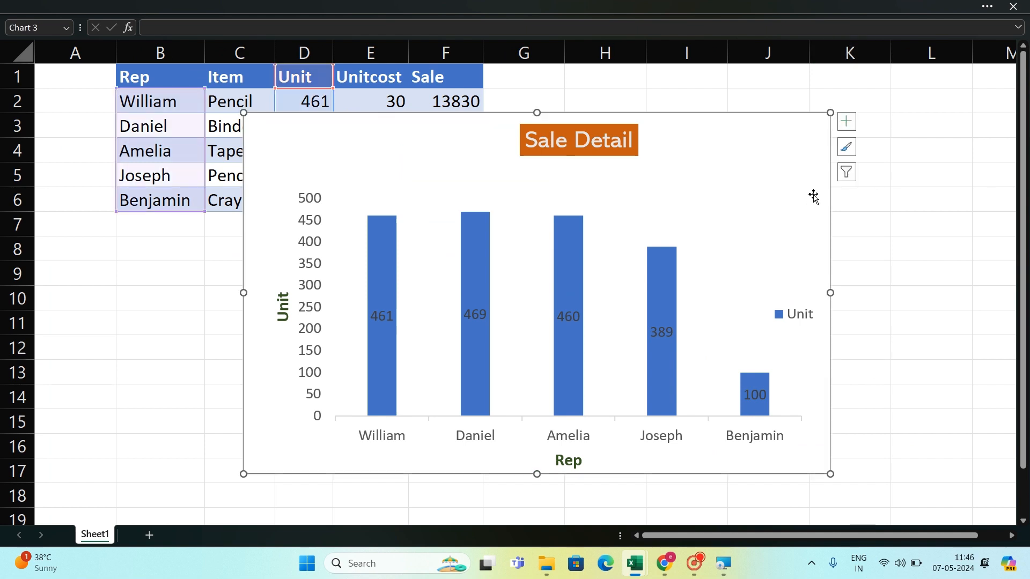
pyautogui.click(852, 124)
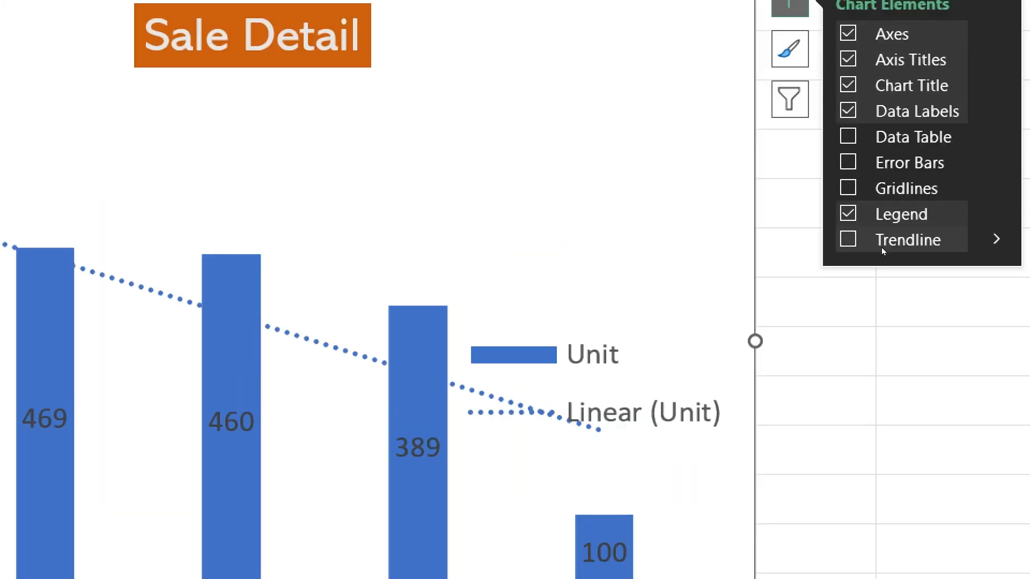
pyautogui.click(996, 239)
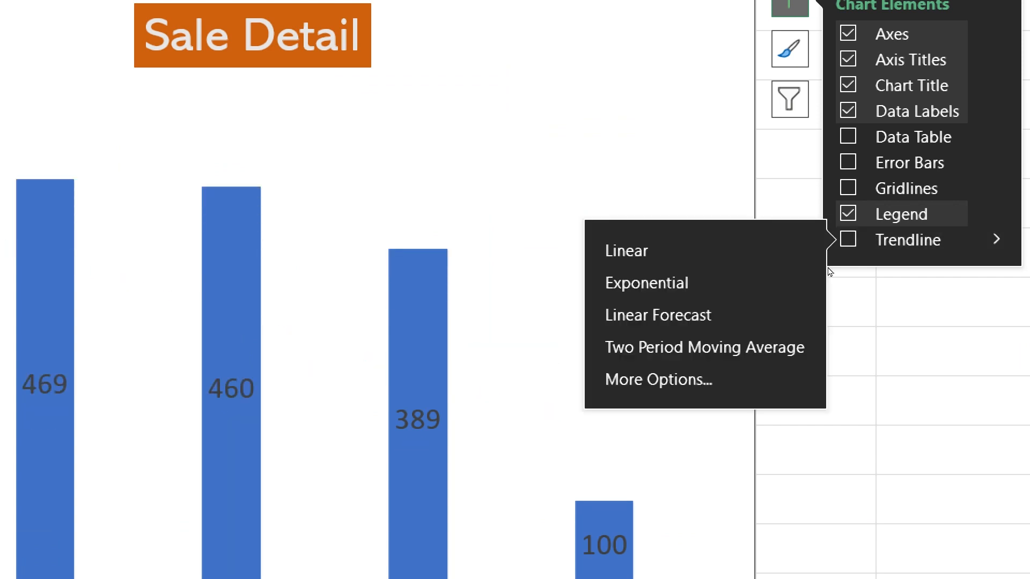
pyautogui.click(953, 278)
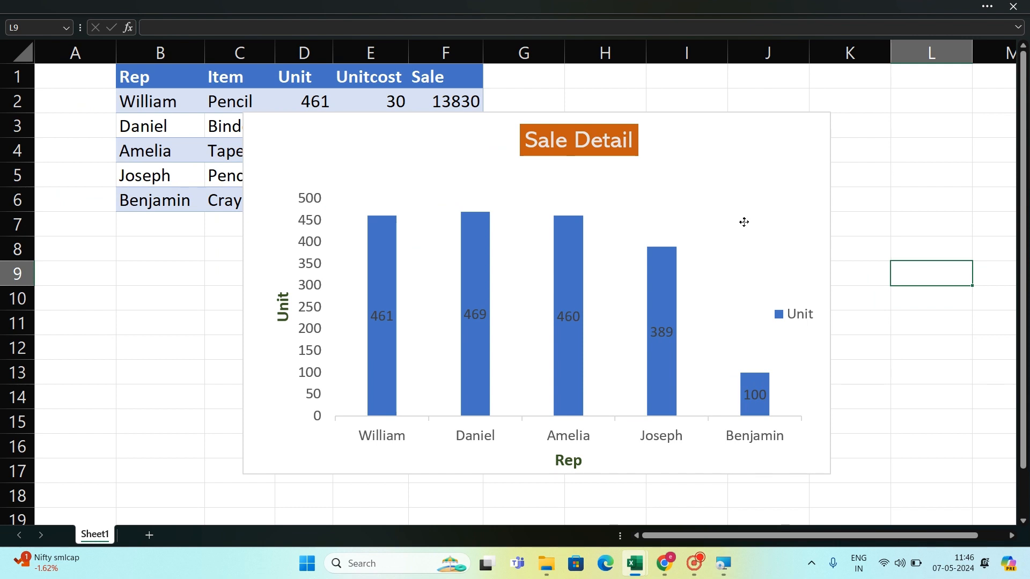
# Step: Compare selecting the plot area and the chart area, and open the formatting options for the chart area
pyautogui.click(744, 224)
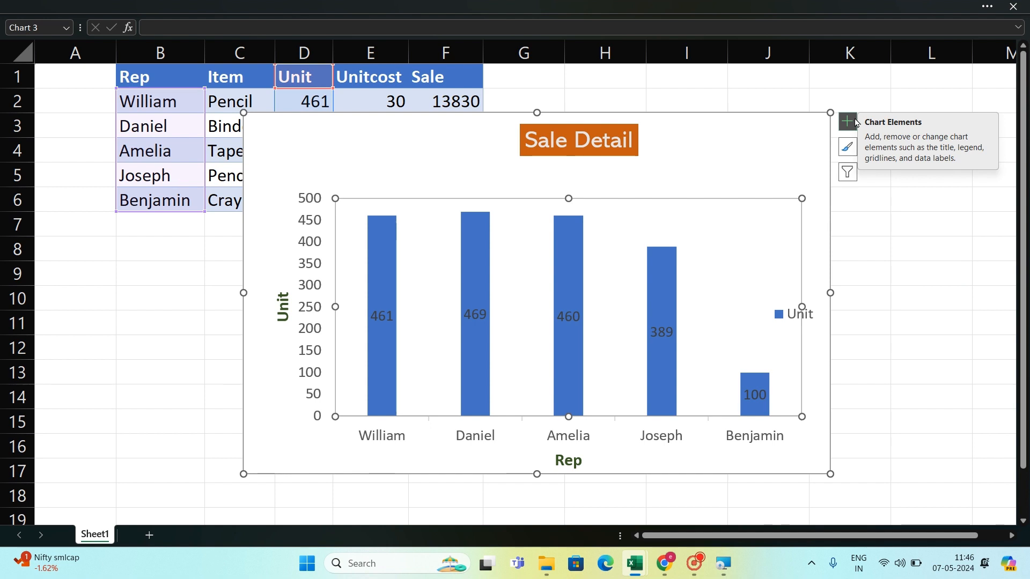
pyautogui.click(743, 153)
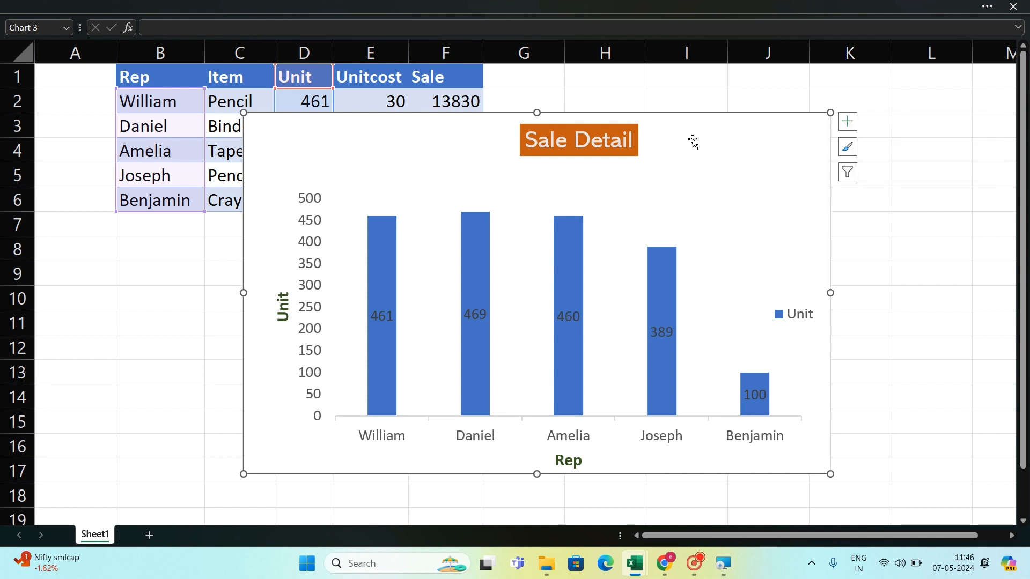
pyautogui.click(657, 212)
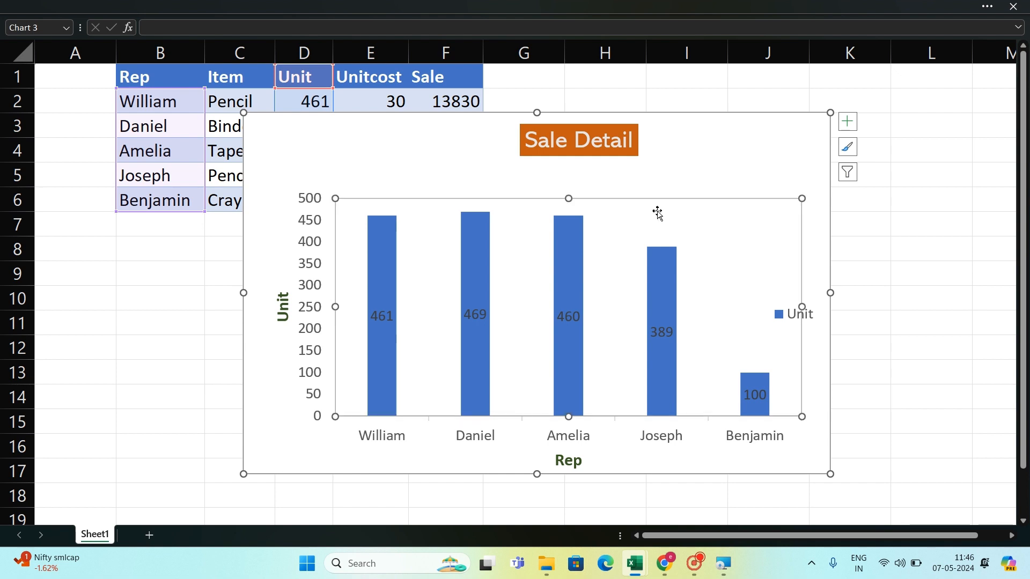
pyautogui.click(681, 155)
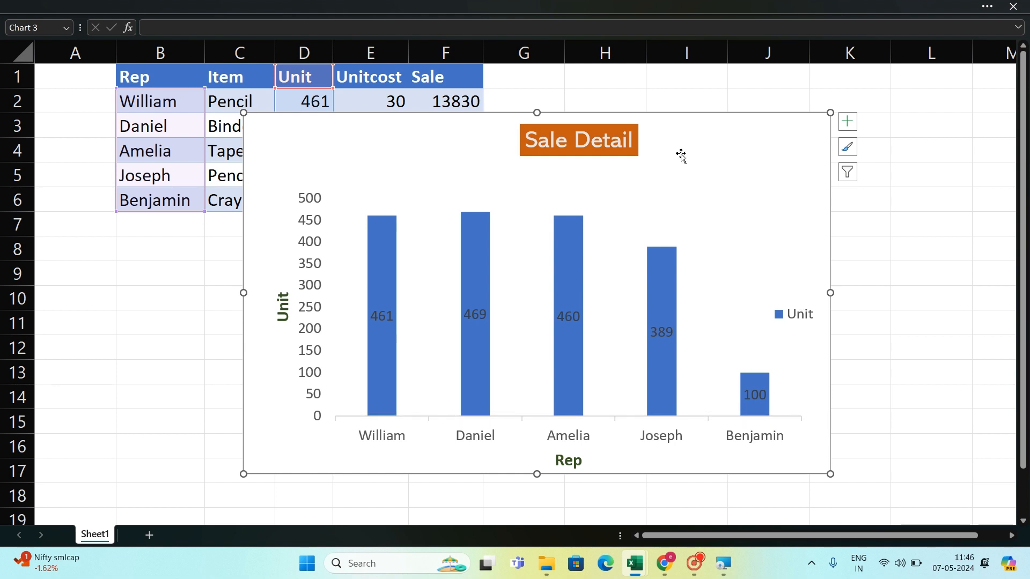
pyautogui.rightClick(680, 155)
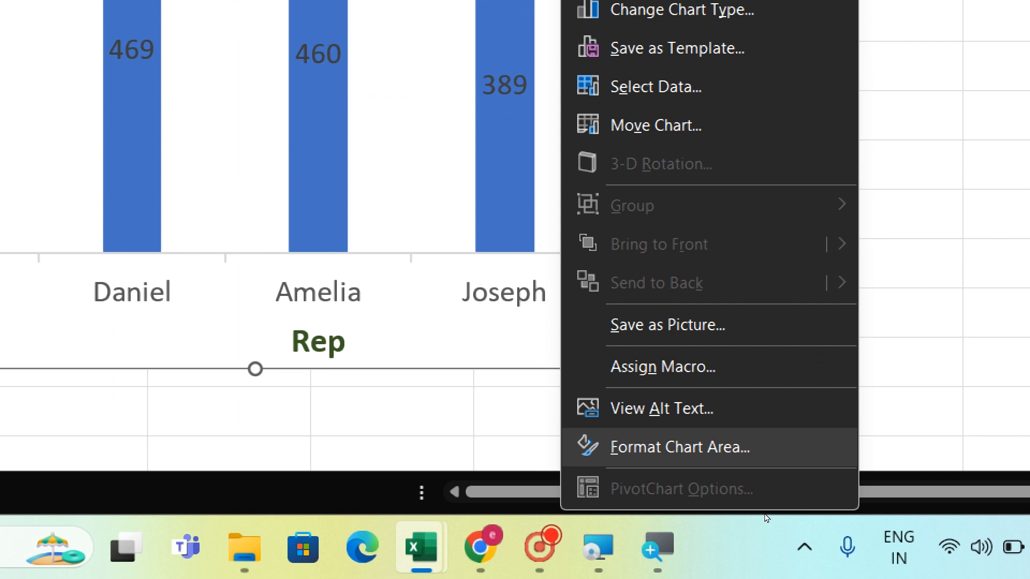
pyautogui.click(680, 448)
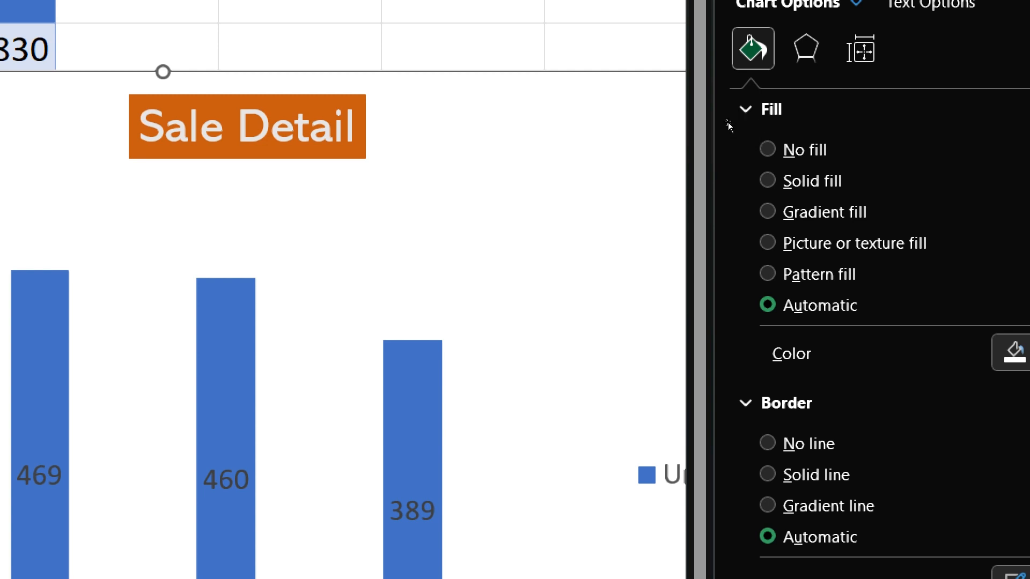
# Step: Give the chart area a solid fill, trying dark gray and light gold before choosing the lightest orange theme shade
pyautogui.click(840, 172)
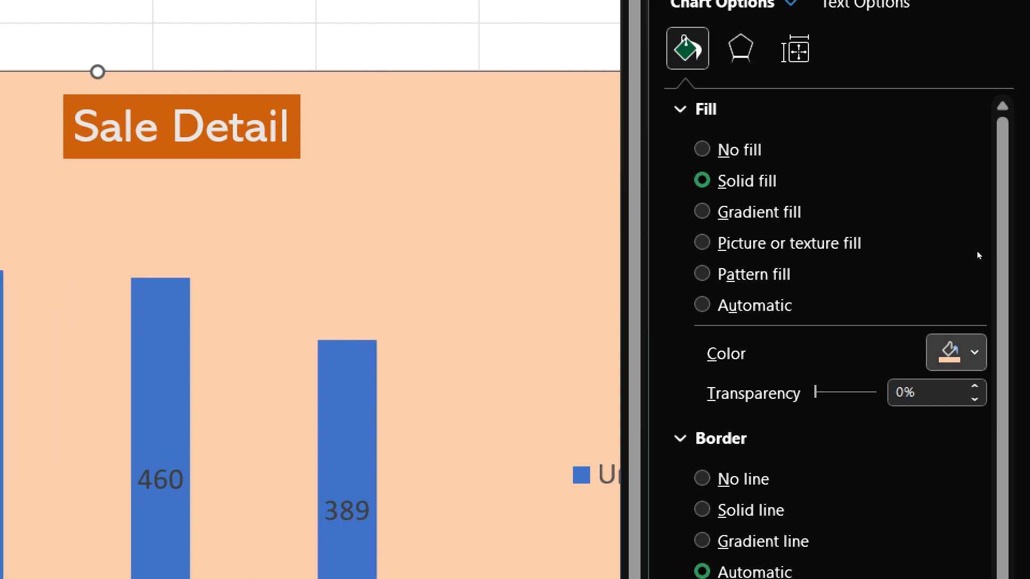
pyautogui.click(1014, 353)
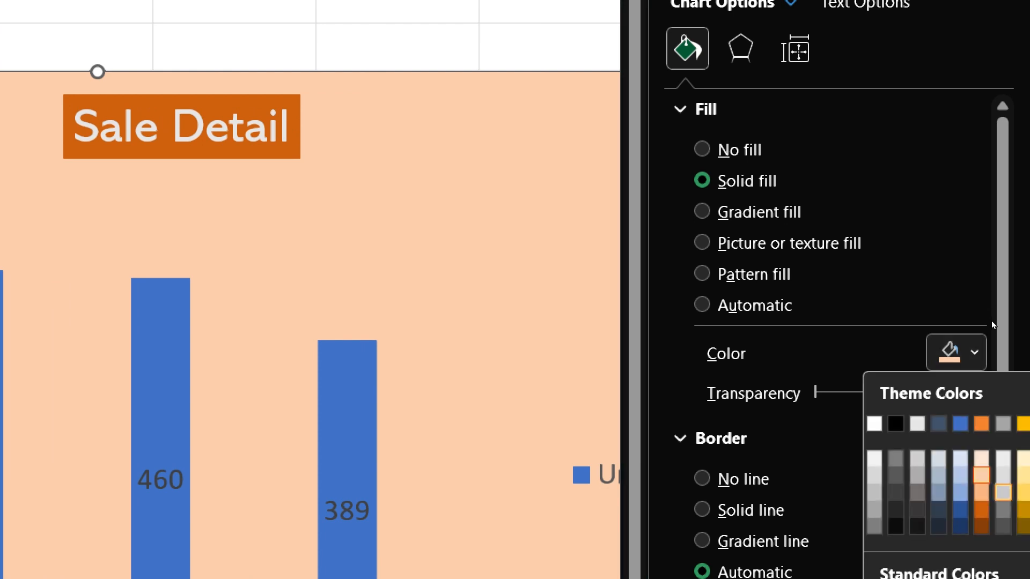
pyautogui.click(1003, 510)
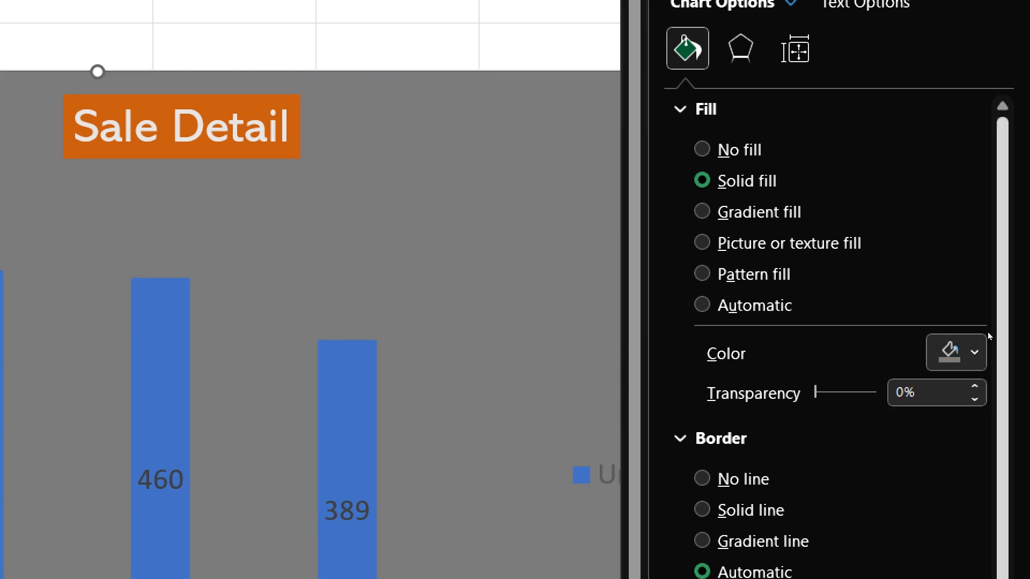
pyautogui.click(973, 353)
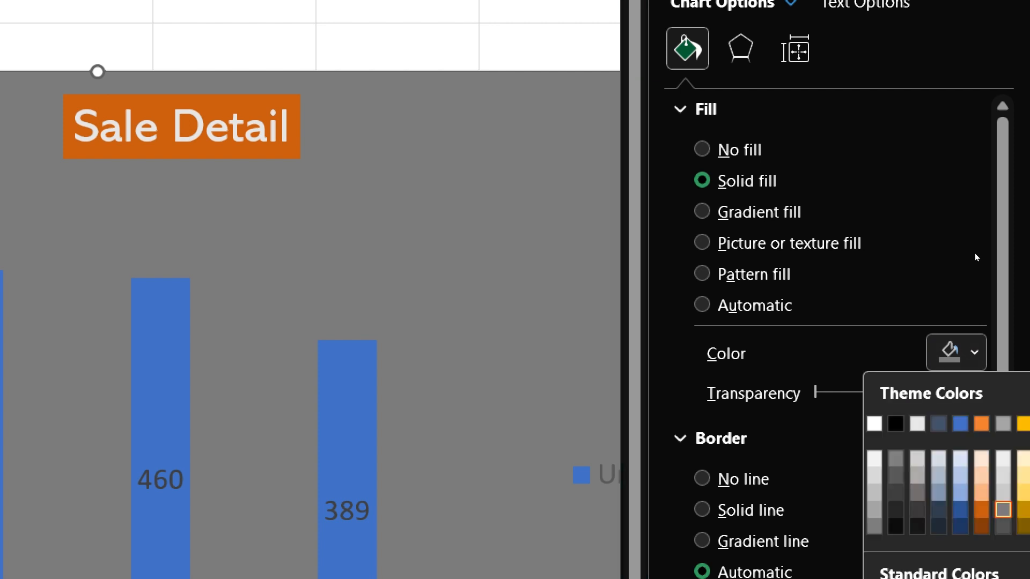
pyautogui.click(1012, 475)
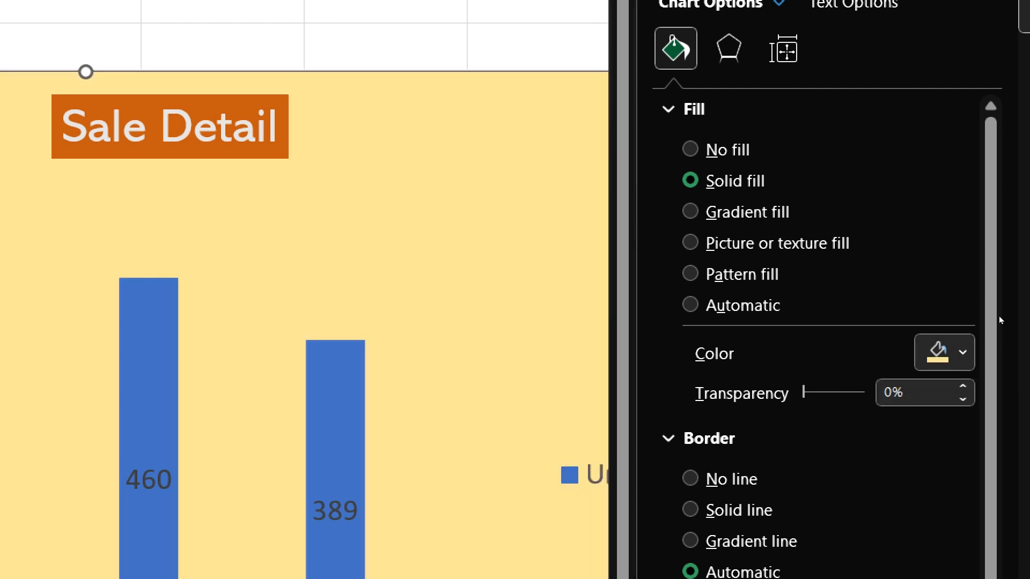
pyautogui.click(962, 353)
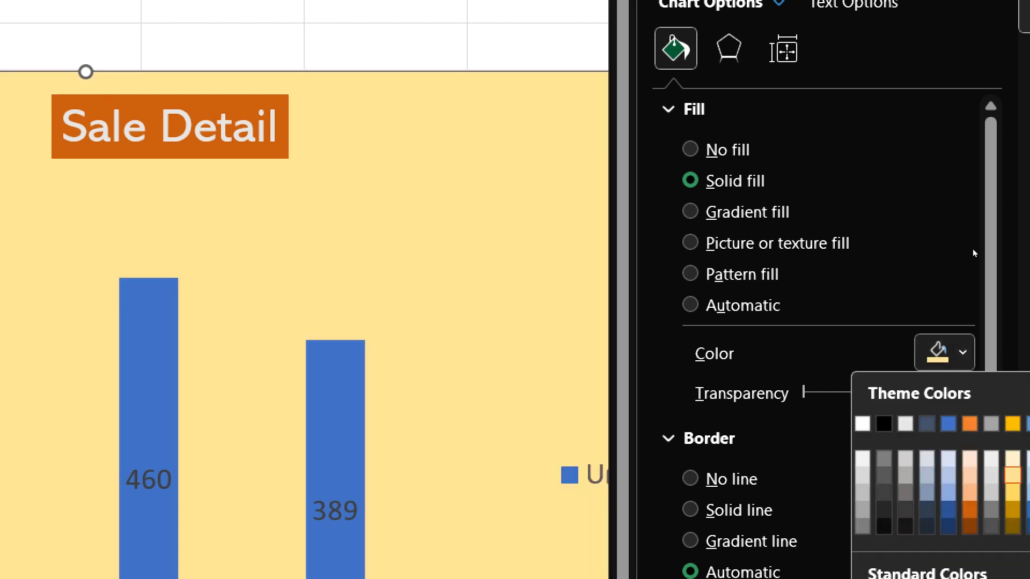
pyautogui.click(970, 458)
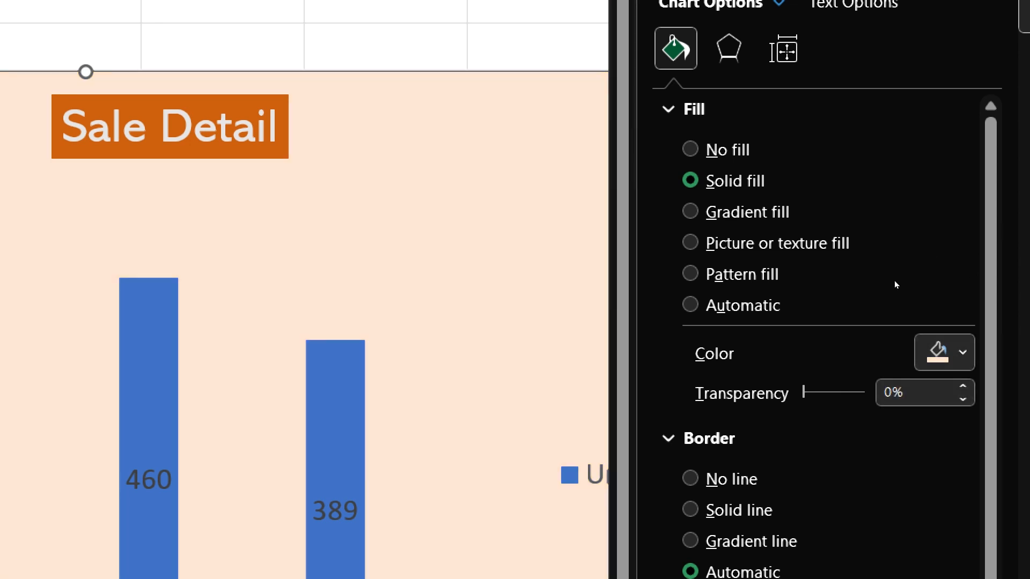
# Step: Set the chart area fill's transparency to 3%, and look over the border settings
pyautogui.press('Right')
pyautogui.press('Right')
pyautogui.press('Right')
pyautogui.scroll(-3, 899, 298)
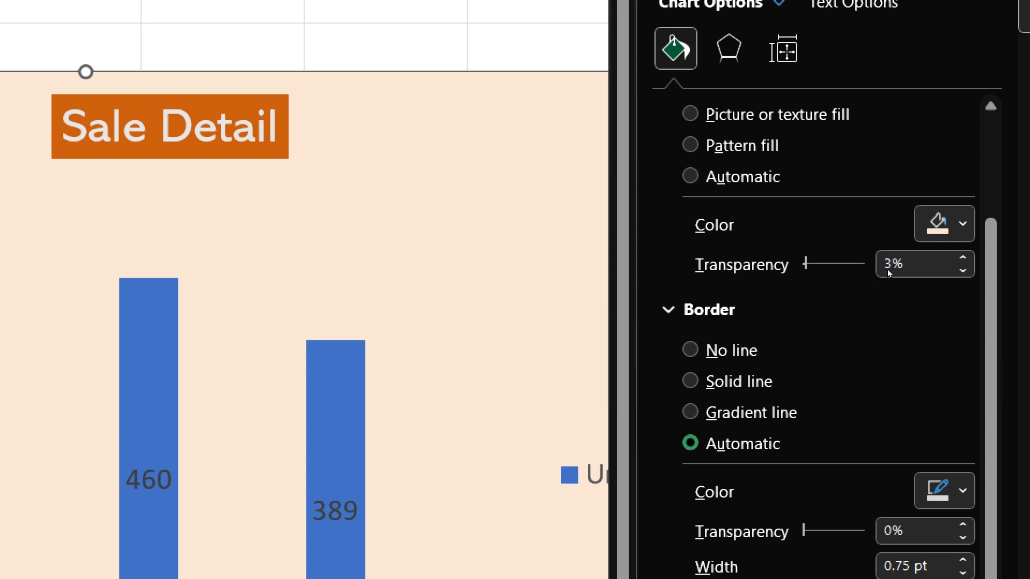
pyautogui.scroll(-1, 887, 274)
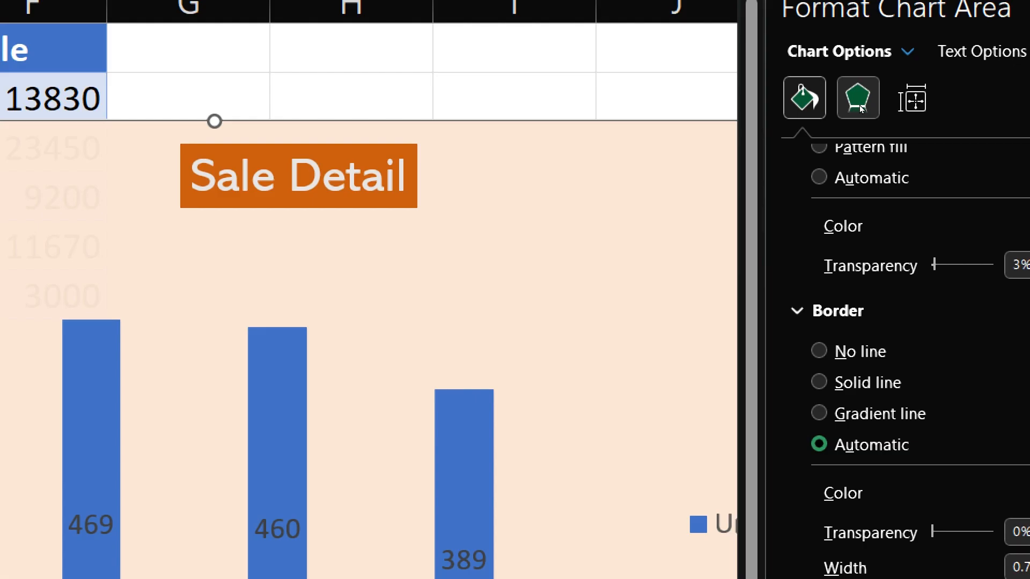
# Step: Apply a shadow preset around the chart area with 60% transparency, 102% size, 5 pt blur and 0 pt distance
pyautogui.click(859, 105)
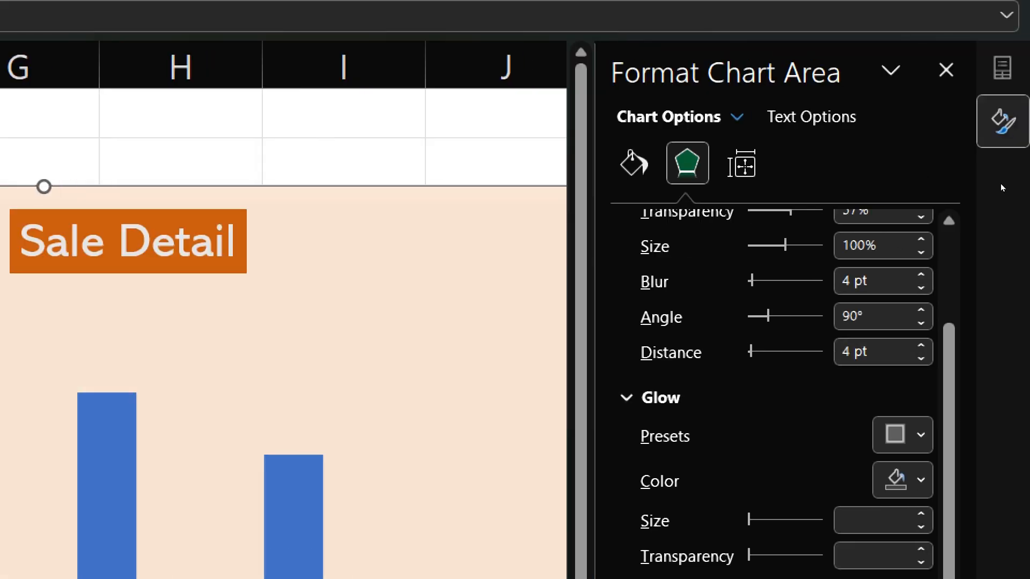
pyautogui.moveTo(949, 391); pyautogui.dragTo(949, 300)
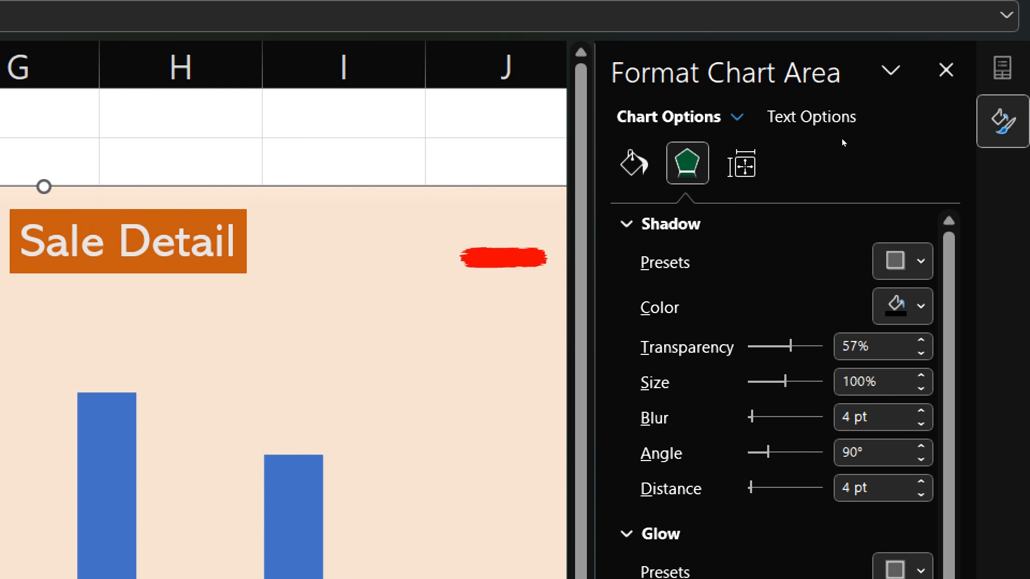
pyautogui.press('Return')
pyautogui.press('Return')
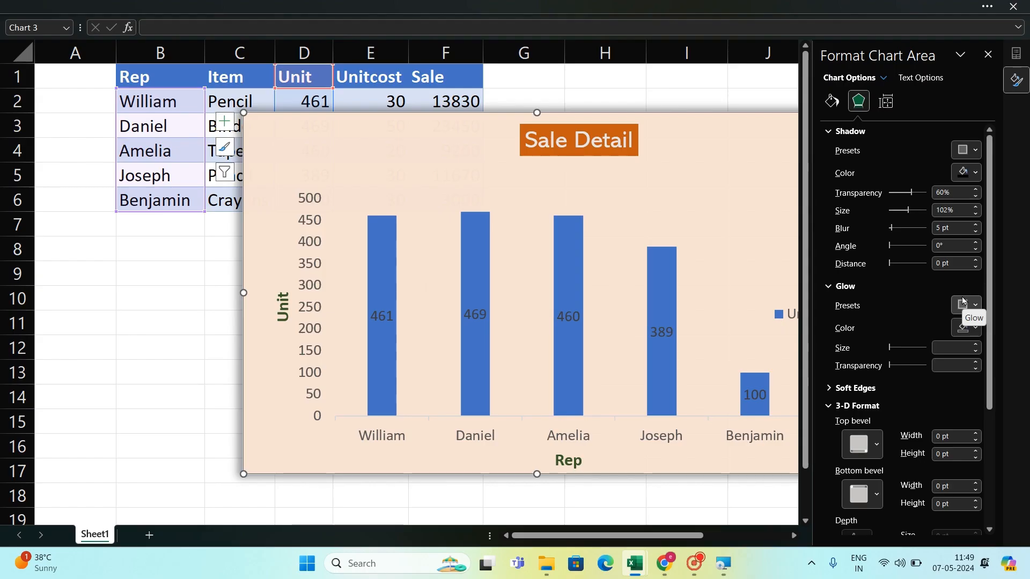
pyautogui.press('Escape')
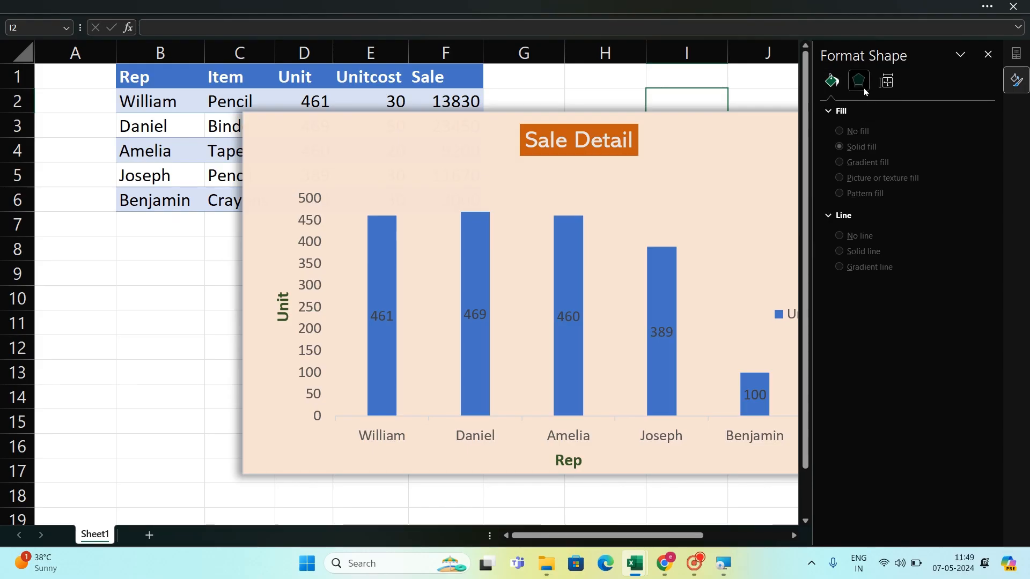
# Step: Look over the shadow, reflection and glow effect settings and the size and properties settings
pyautogui.click(858, 81)
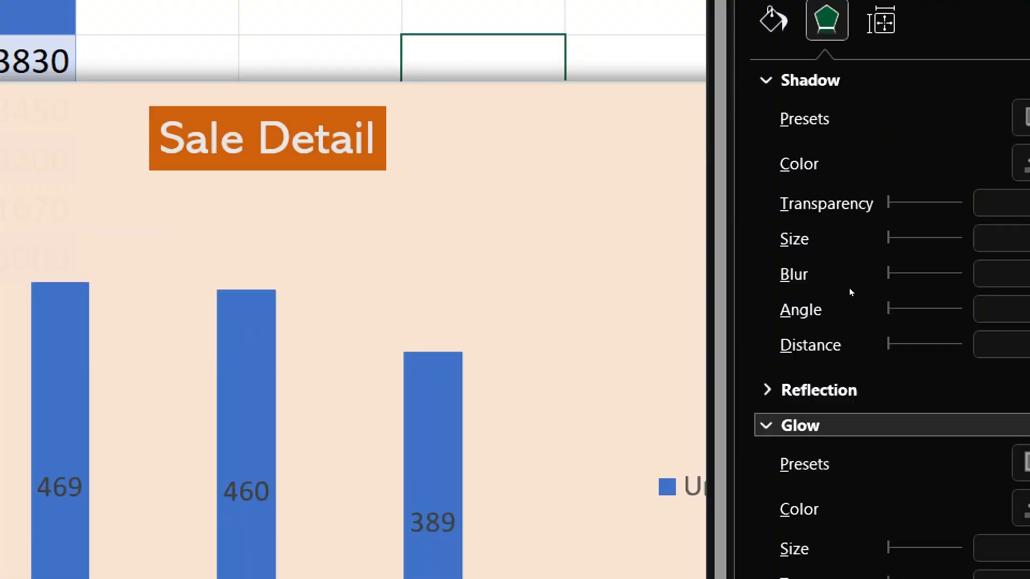
pyautogui.press('Return')
pyautogui.scroll(-10, 883, 288)
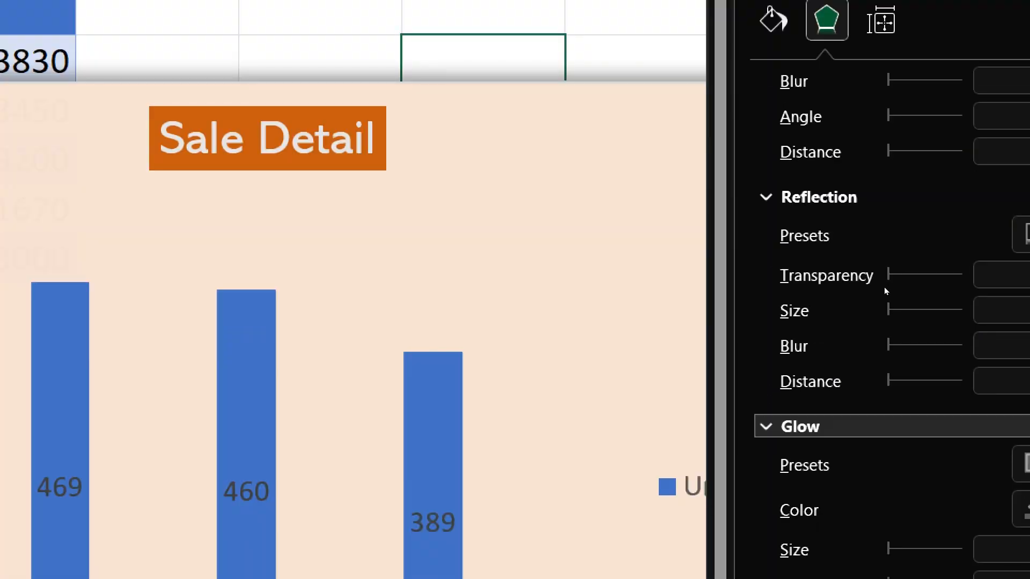
pyautogui.scroll(10, 884, 287)
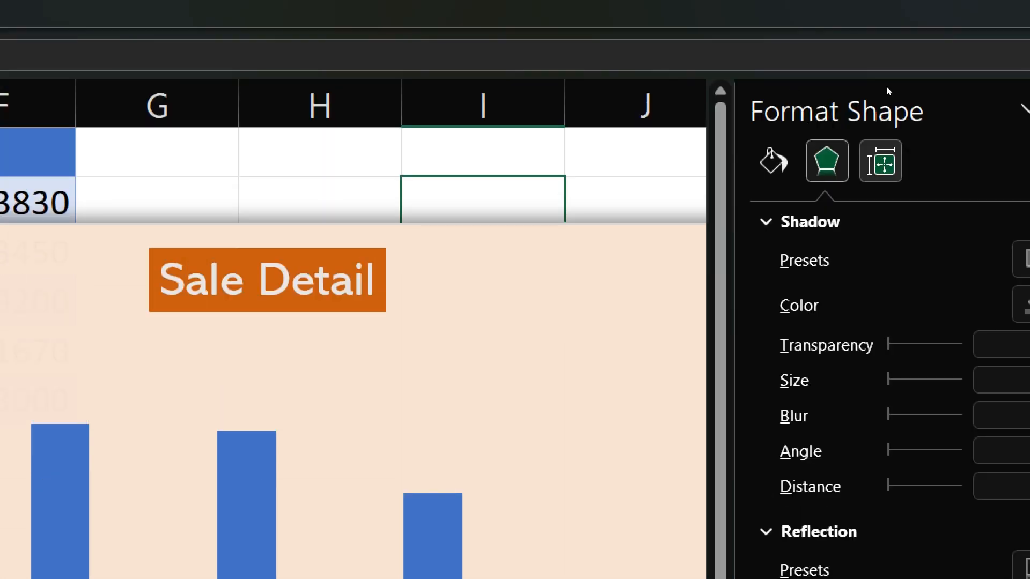
pyautogui.click(880, 161)
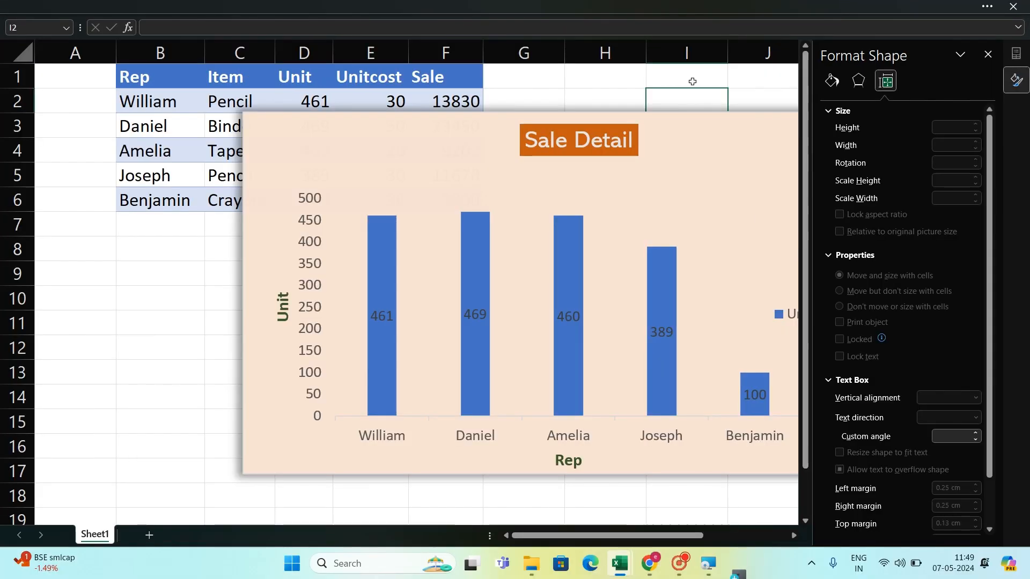
# Step: Stretch the chart's top edge slightly upward to a height of about 7.55 cm, and show its size settings
pyautogui.click(449, 145)
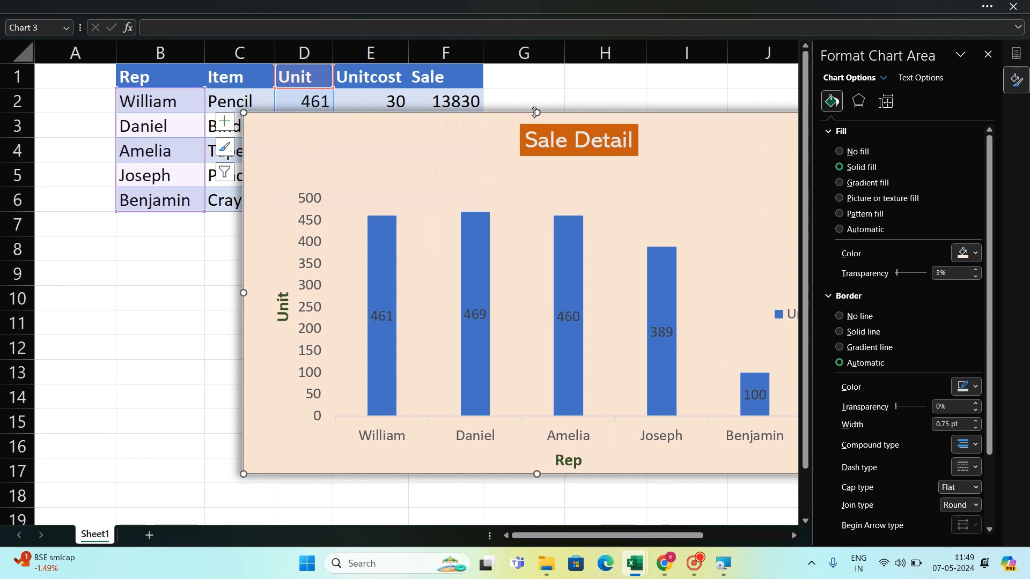
pyautogui.moveTo(536, 113)
pyautogui.mouseDown()
pyautogui.moveTo(535, 97)
pyautogui.moveTo(536, 110)
pyautogui.mouseUp()
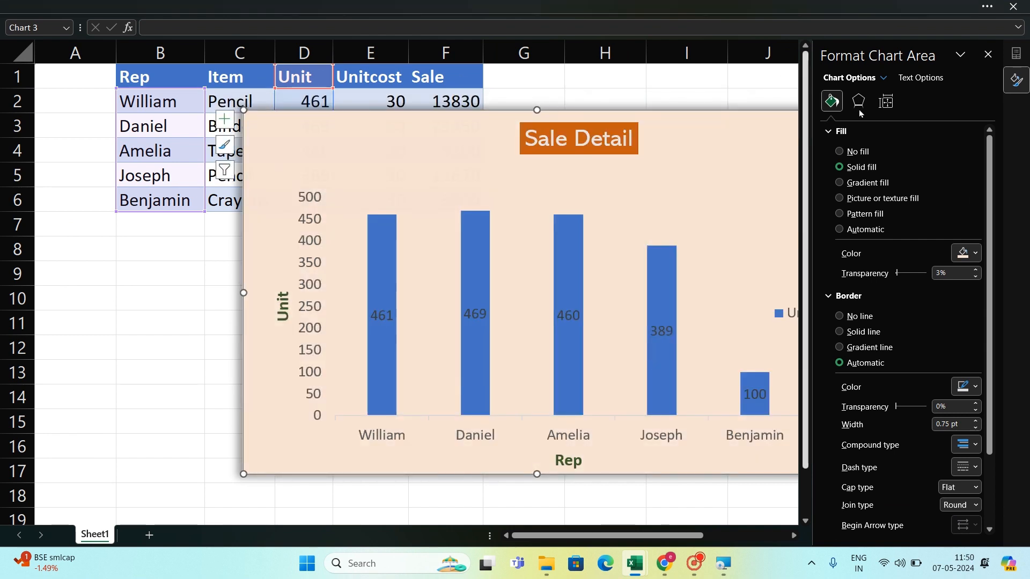
pyautogui.click(888, 109)
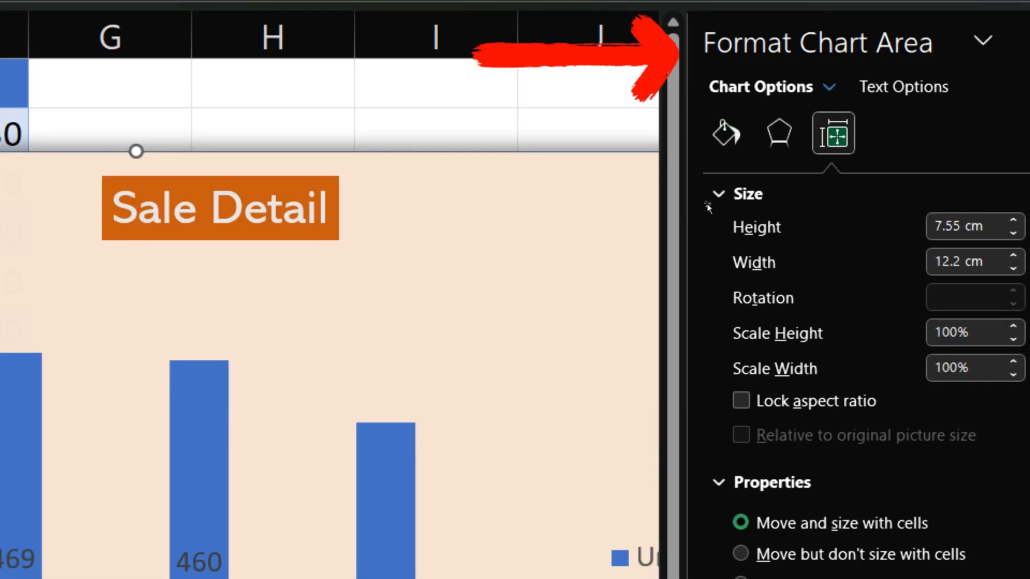
# Step: Open the plot area's formatting options and give it a solid light orange fill from the theme colors
pyautogui.click(605, 246)
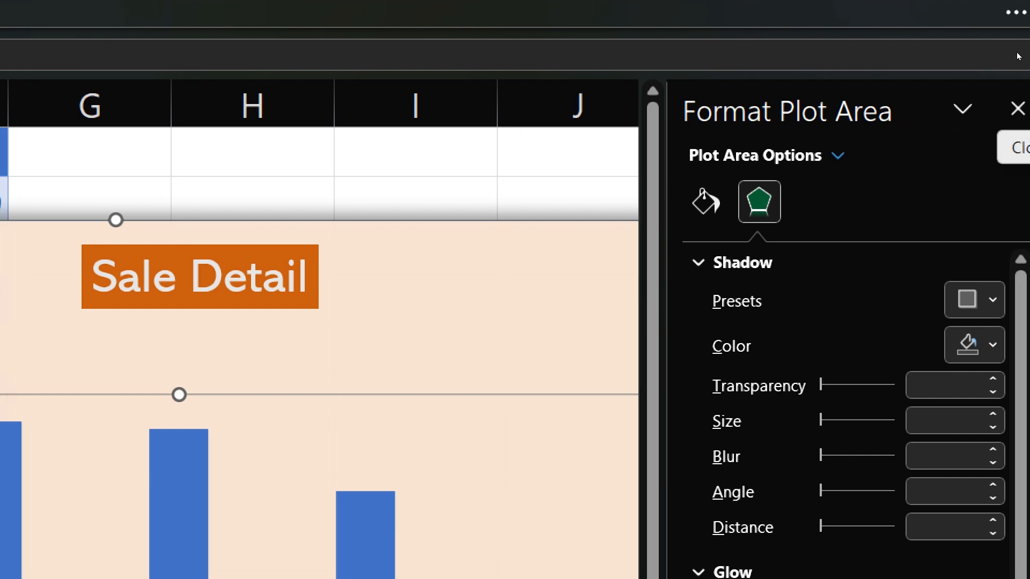
pyautogui.click(961, 109)
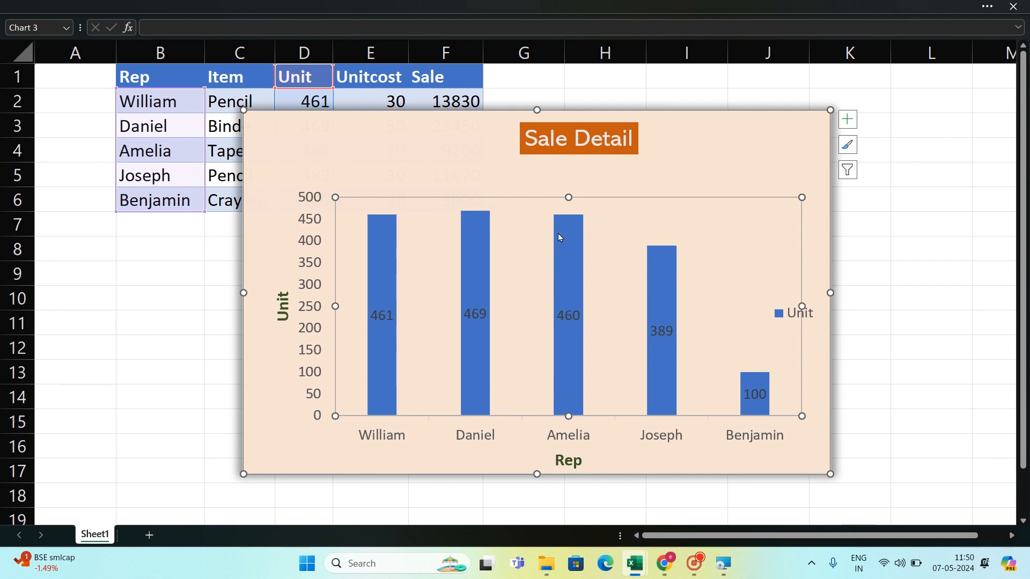
pyautogui.rightClick(596, 221)
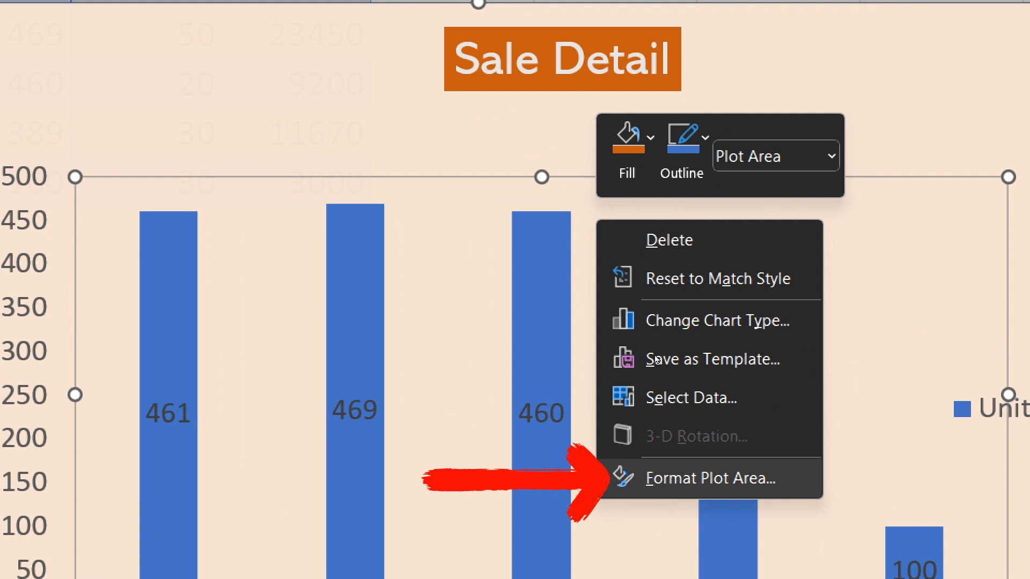
pyautogui.press('Return')
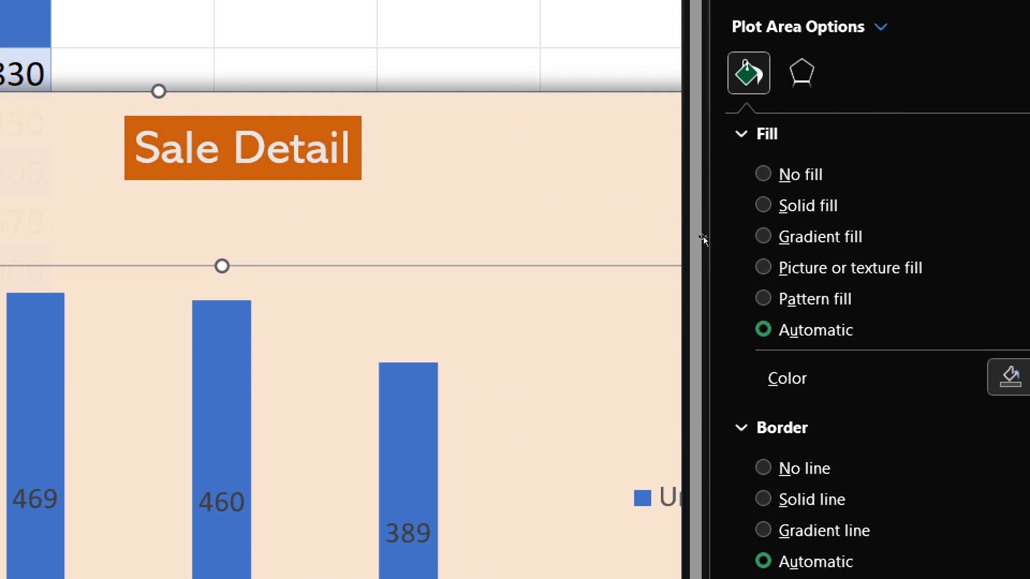
pyautogui.click(762, 205)
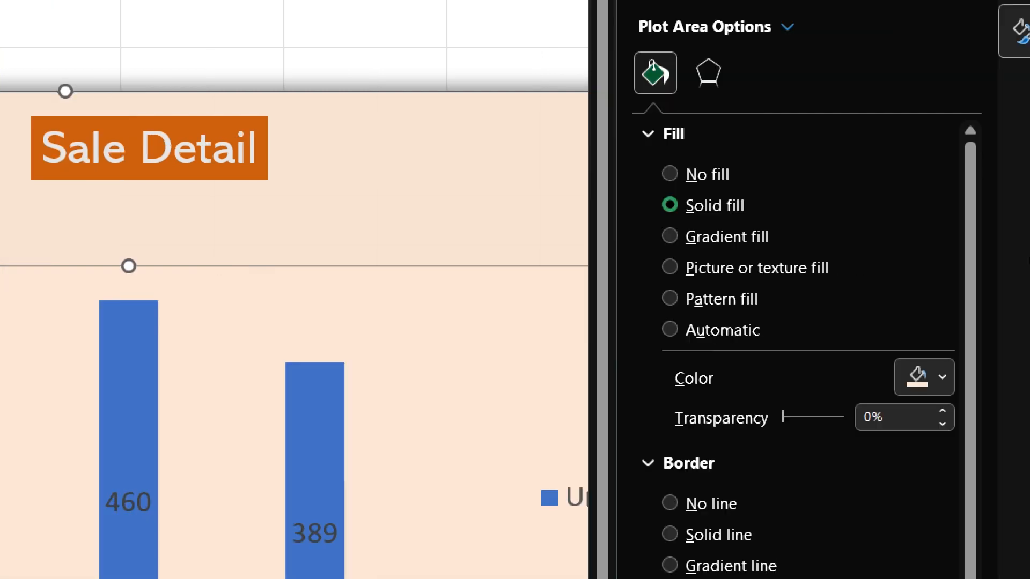
pyautogui.click(924, 377)
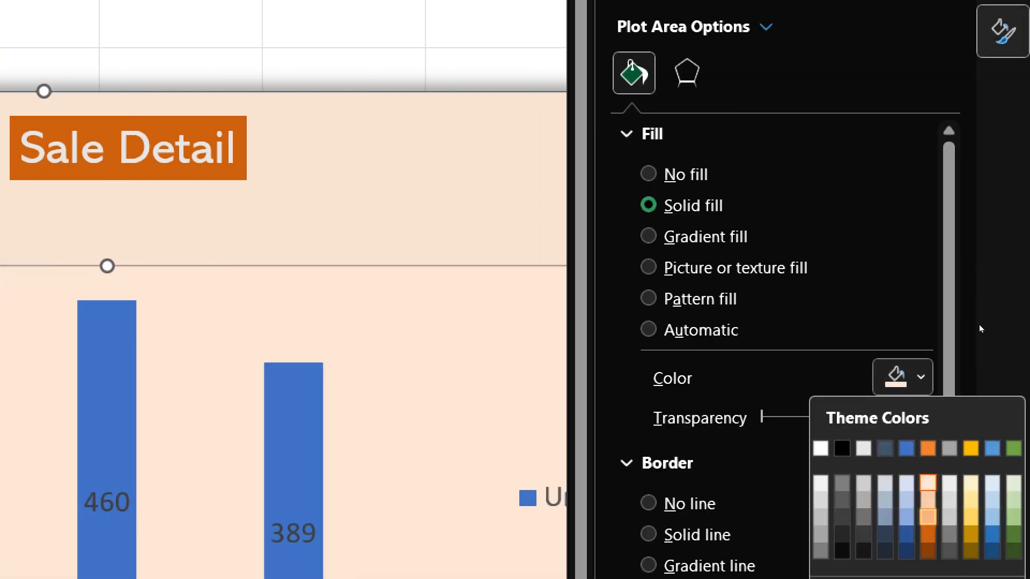
pyautogui.click(927, 517)
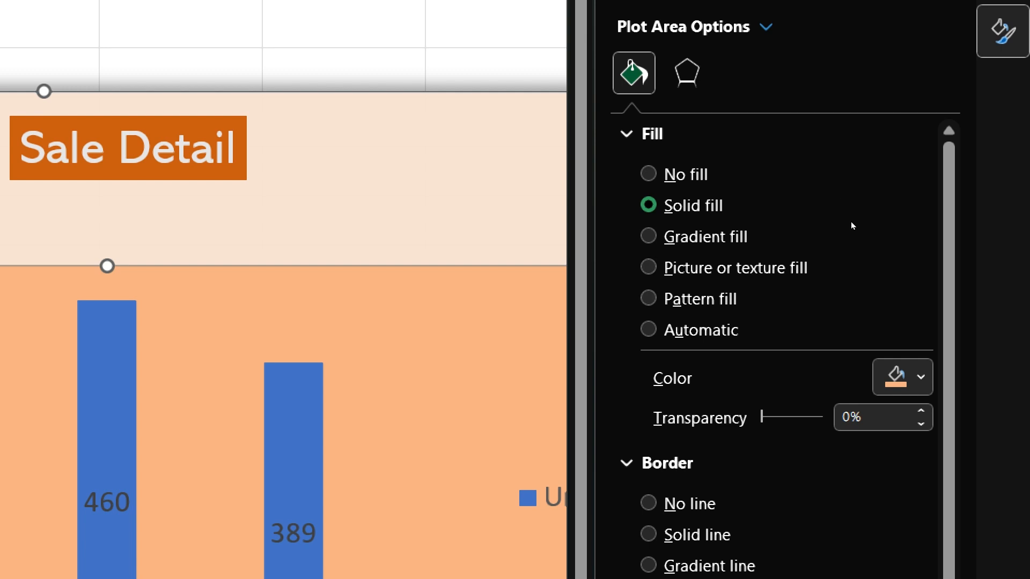
# Step: Apply an outer shadow preset to the plot area with 60% transparency, 100% size, 4 pt blur, 90° angle and 3 pt distance
pyautogui.scroll(-1, 848, 213)
pyautogui.scroll(-1, 848, 215)
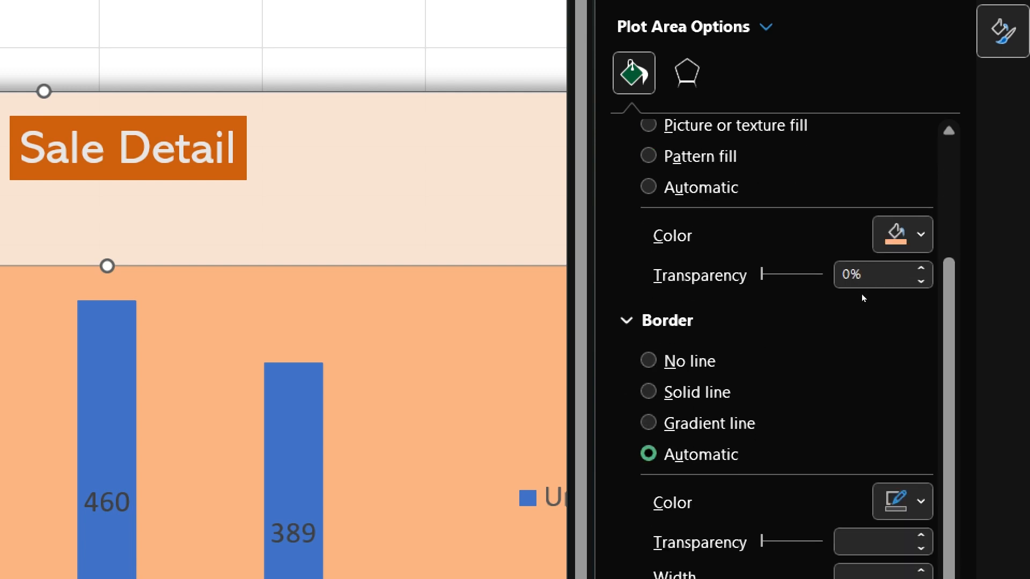
pyautogui.click(686, 73)
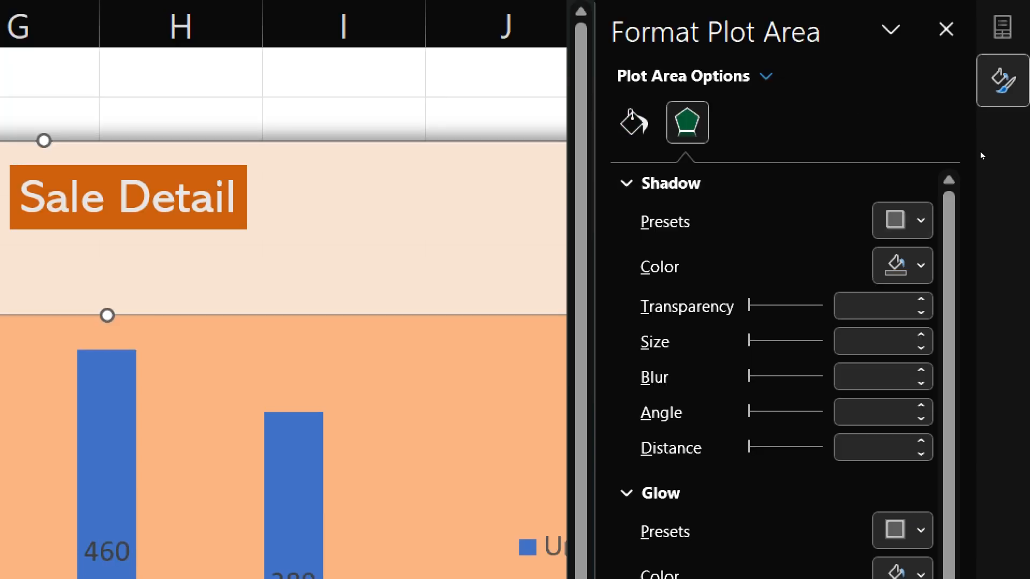
pyautogui.click(914, 217)
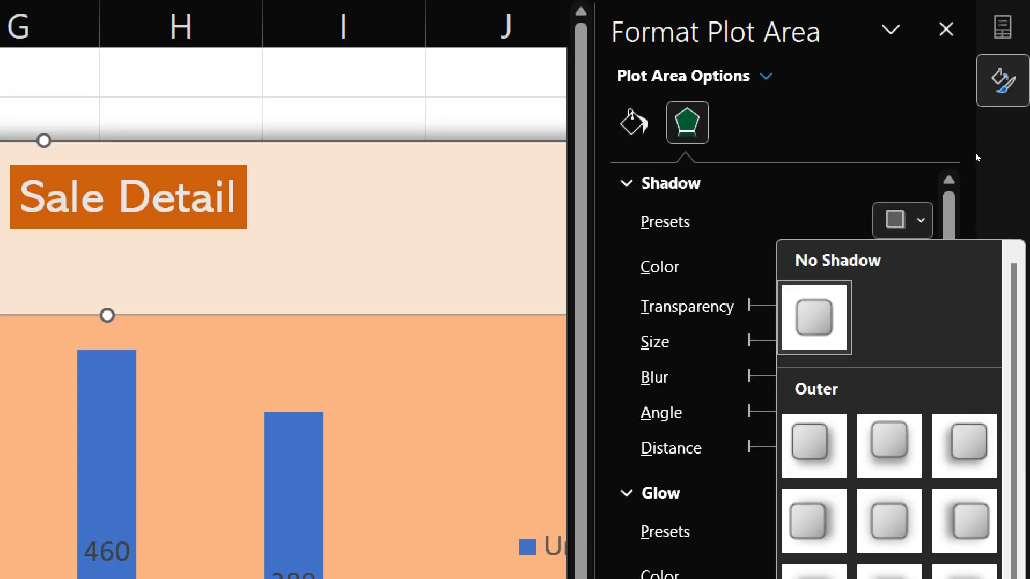
pyautogui.click(889, 445)
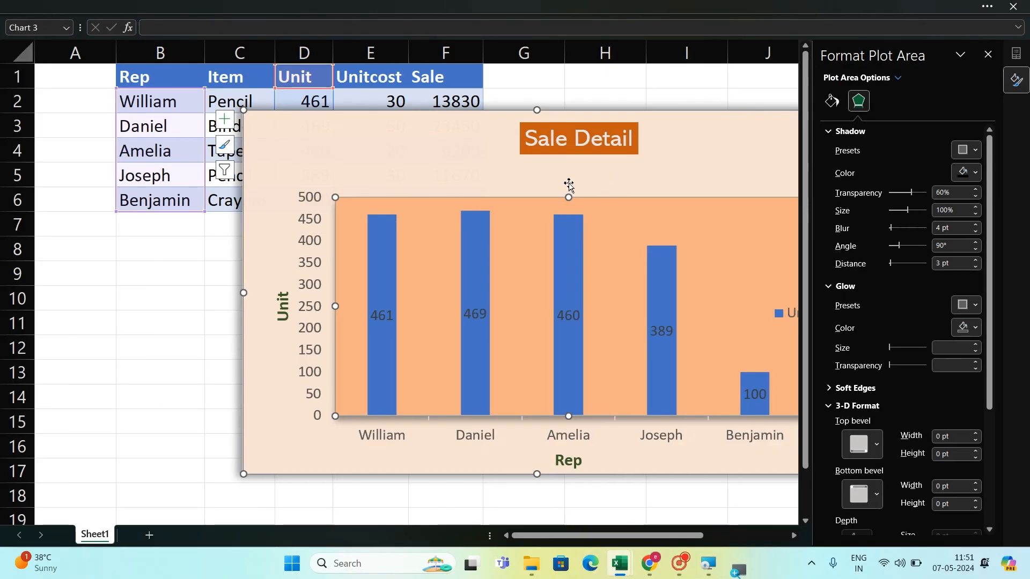
pyautogui.click(469, 198)
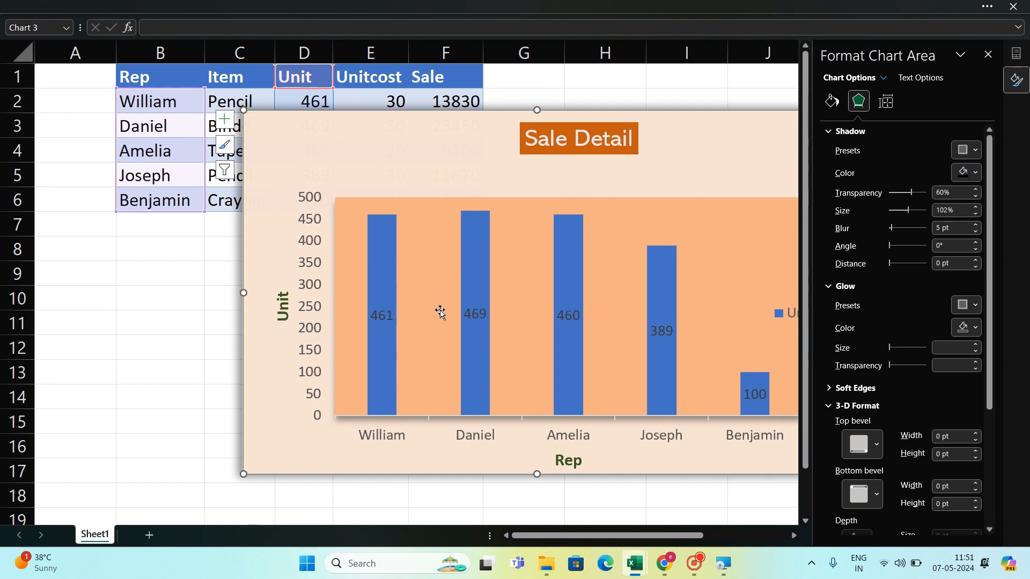
# Step: Open the formatting options for the Unit data series and fill all its columns with solid dark blue
pyautogui.click(385, 242)
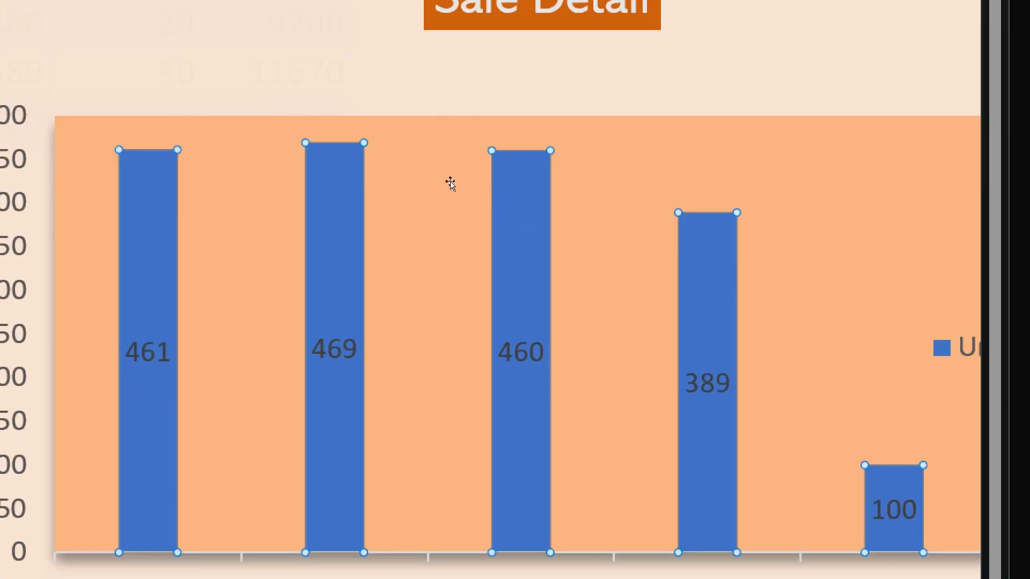
pyautogui.moveTo(368, 256)
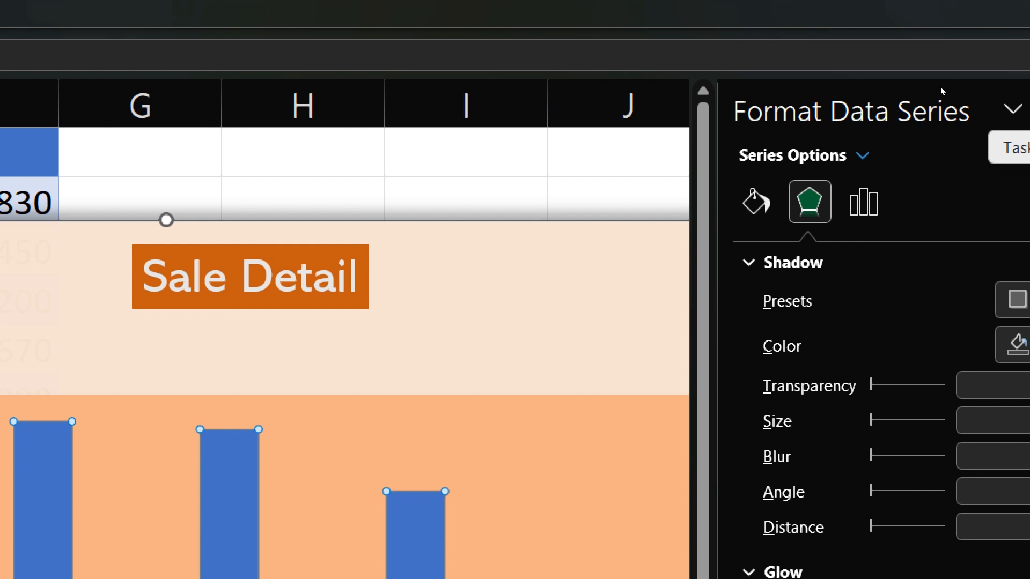
pyautogui.press('Return')
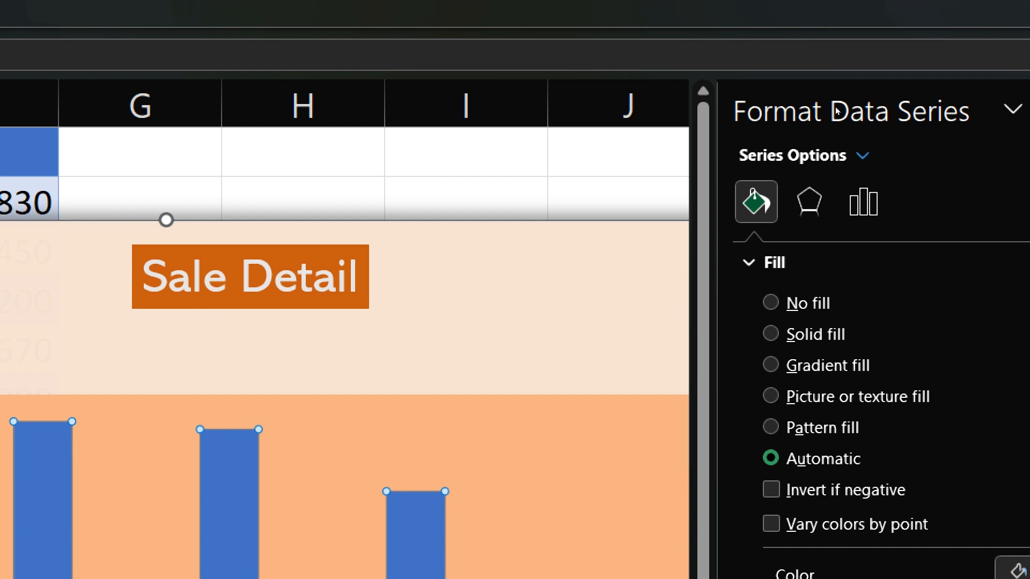
pyautogui.scroll(-2, 933, 260)
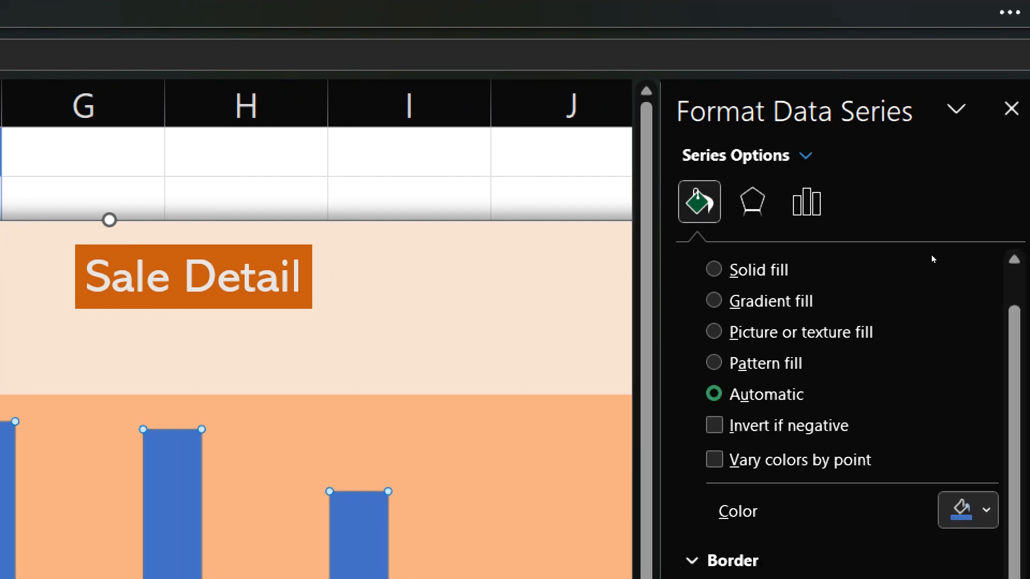
pyautogui.hotkey('alt', 's')
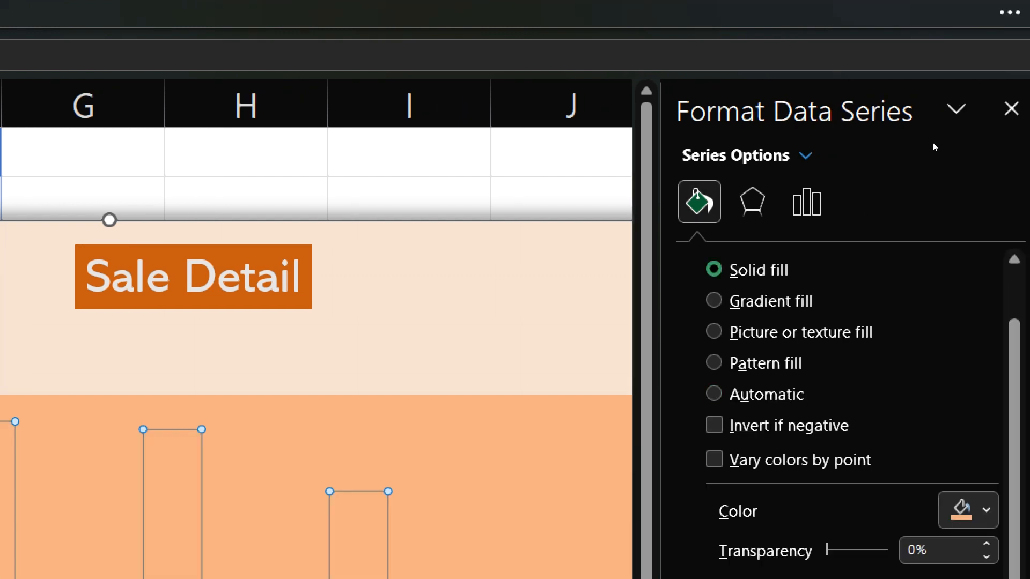
pyautogui.hotkey('alt', 'c')
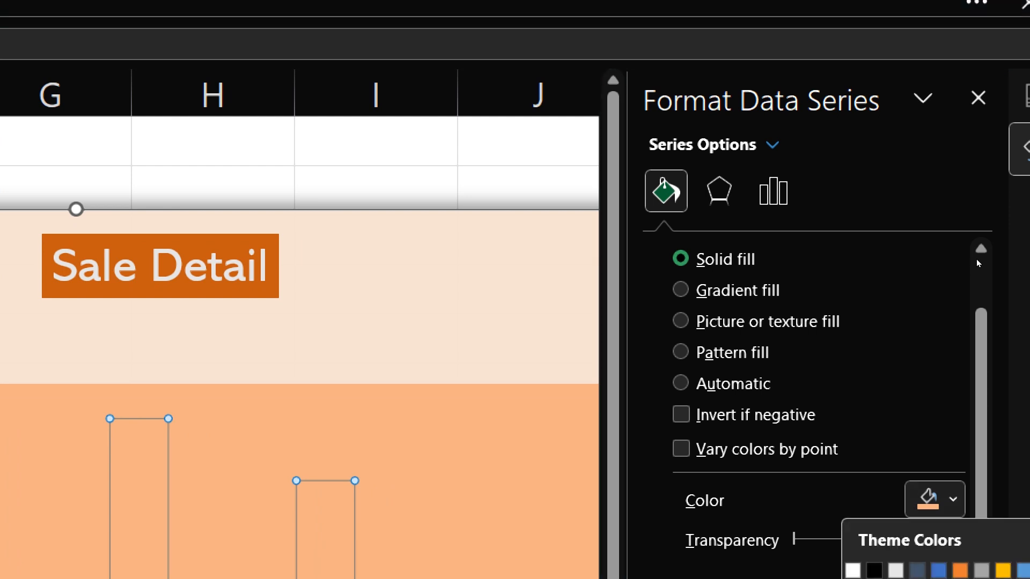
pyautogui.scroll(-5, 976, 259)
pyautogui.hotkey('alt', 'c')
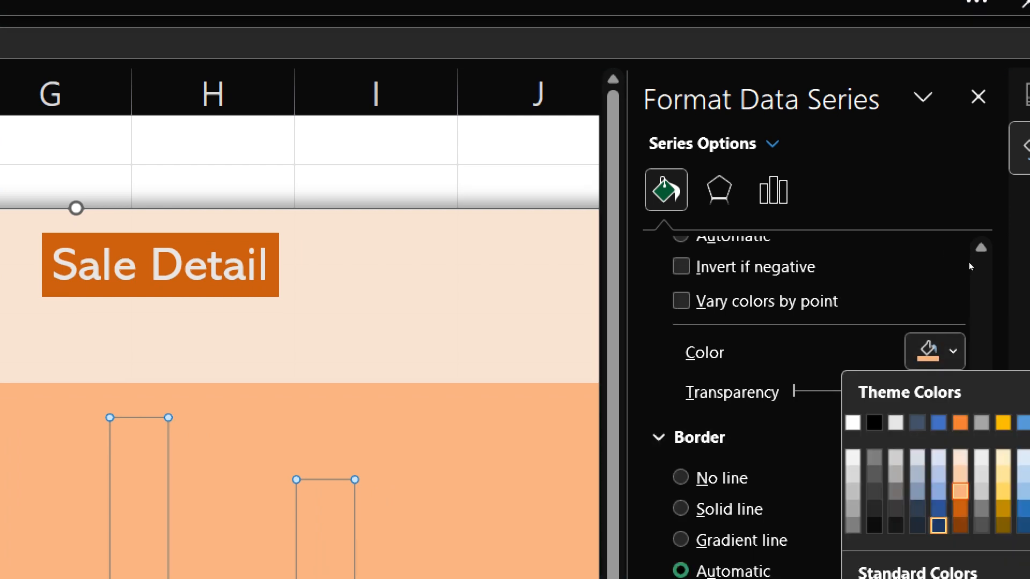
pyautogui.press('Return')
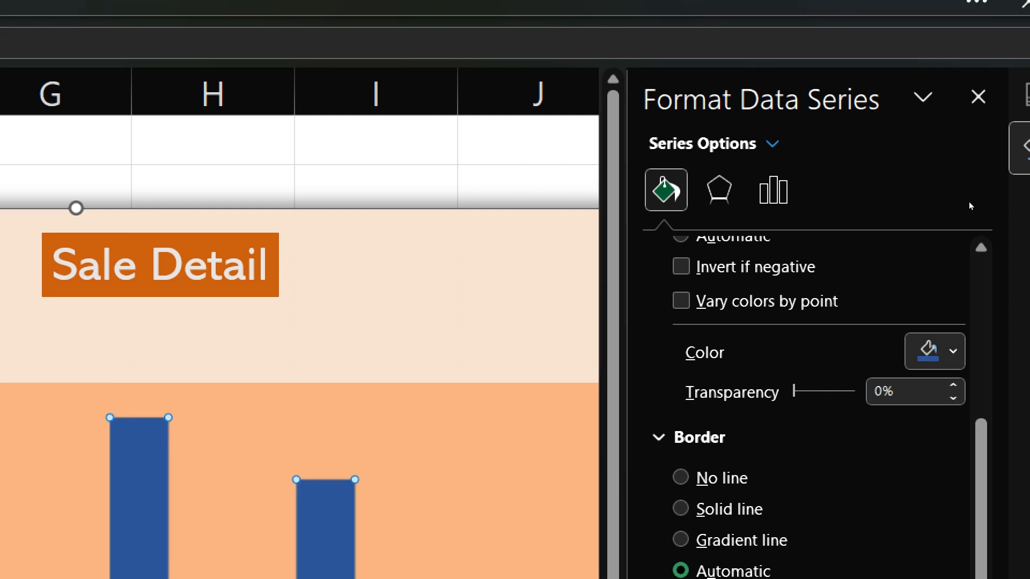
# Step: Change the series fill to the standard green and collapse the border settings
pyautogui.hotkey('alt', 'c')
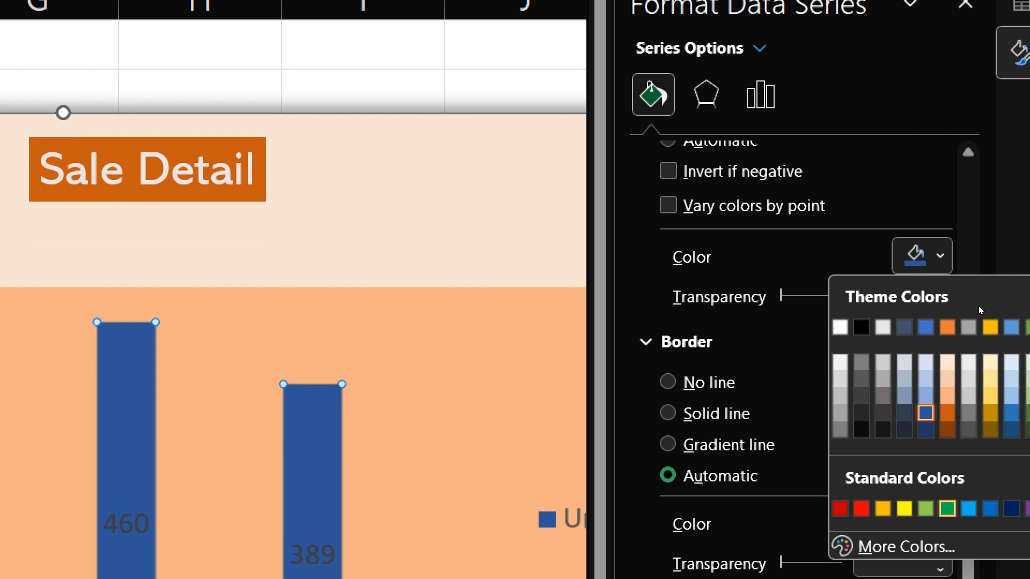
pyautogui.click(947, 508)
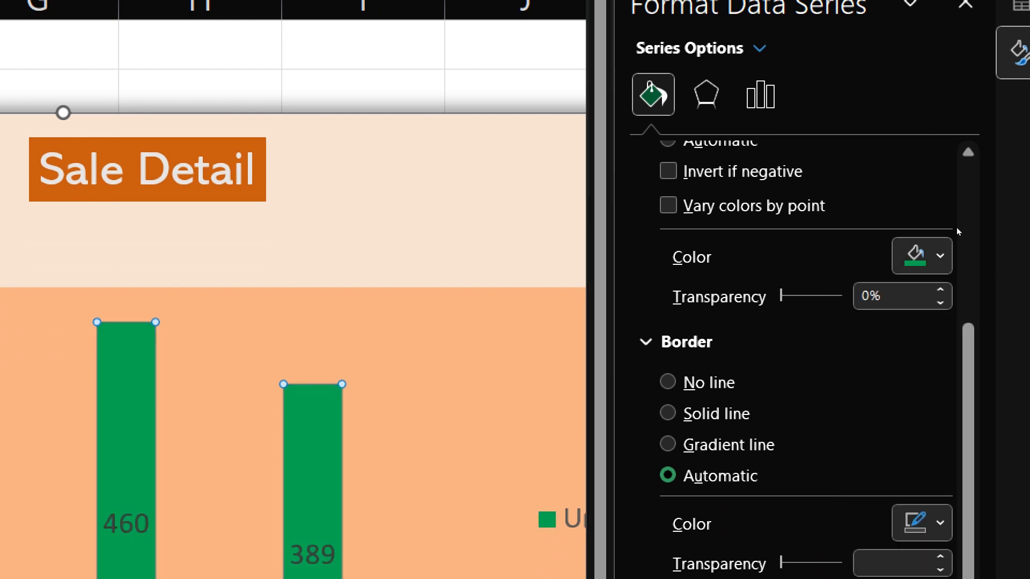
pyautogui.press('Tab')
pyautogui.press('Return')
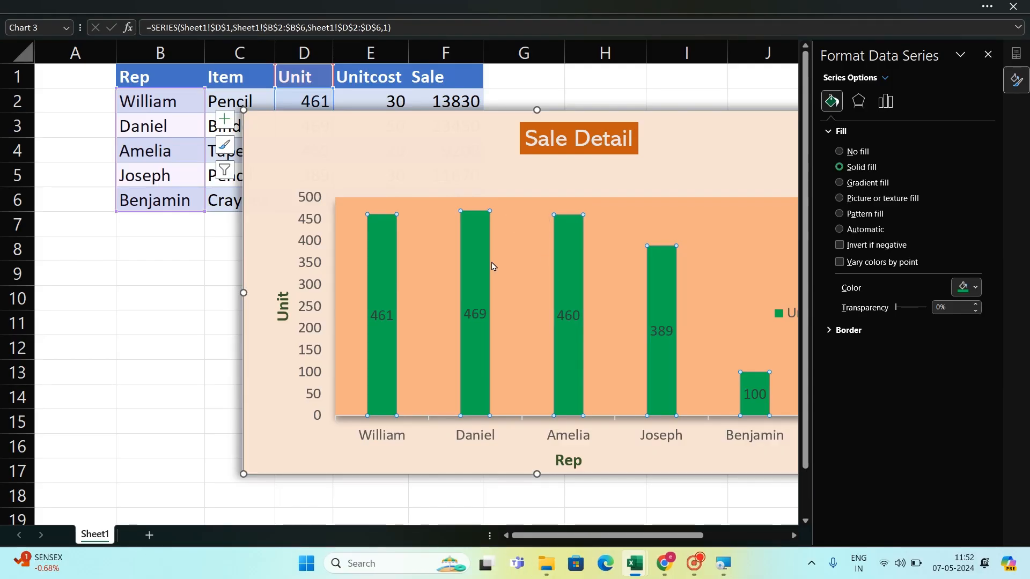
# Step: Select only the first column as a single data point, and reselect the whole Unit series
pyautogui.click(388, 237)
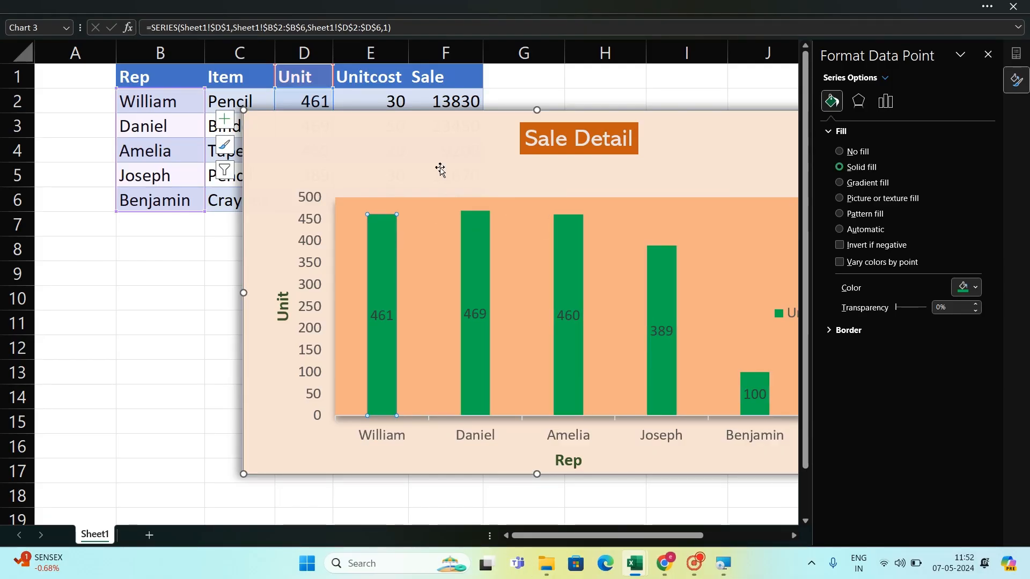
pyautogui.click(439, 169)
pyautogui.click(377, 230)
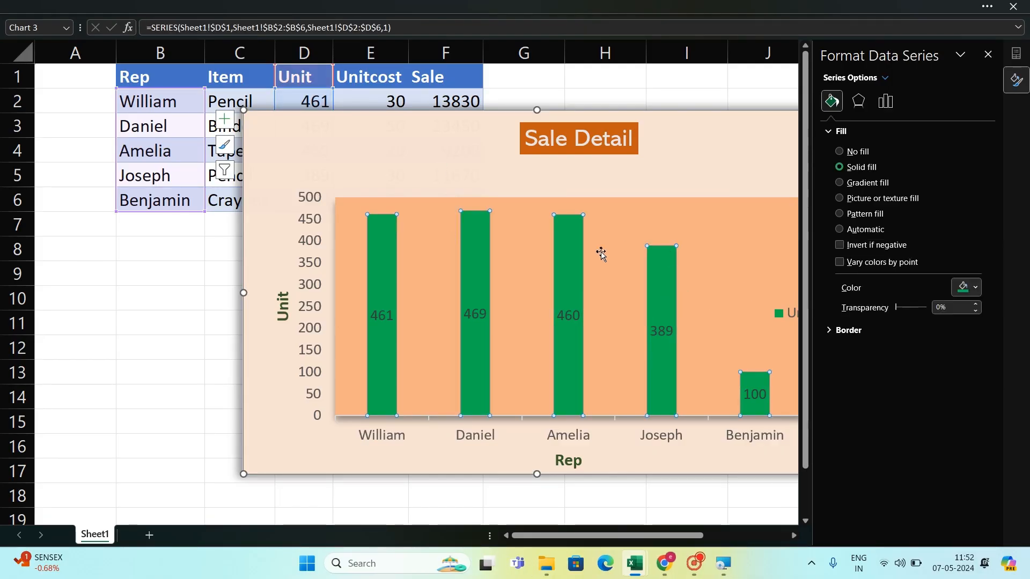
# Step: Fill only the second column with dark orange, and undo that fill
pyautogui.click(479, 230)
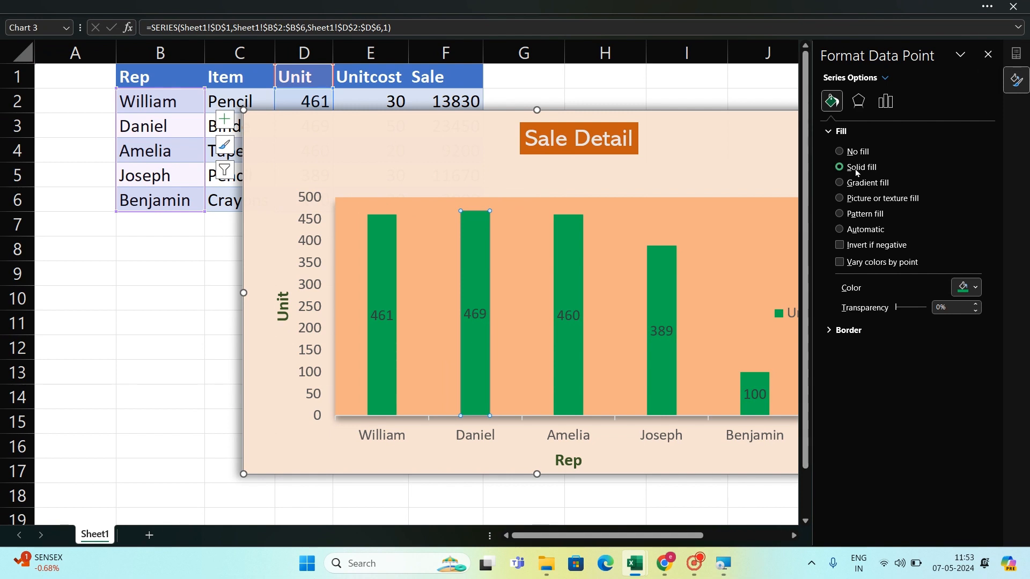
pyautogui.click(975, 288)
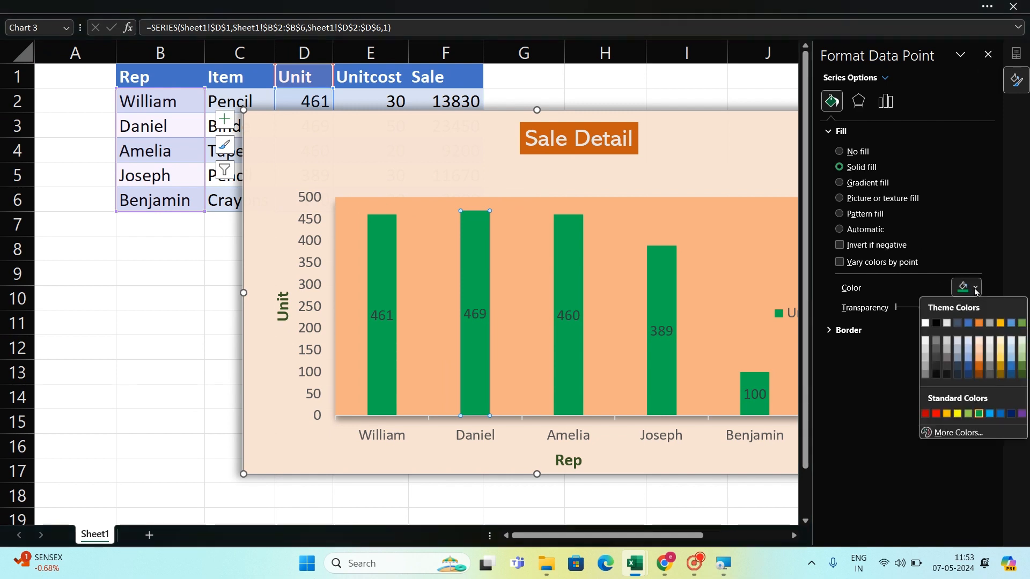
pyautogui.click(979, 368)
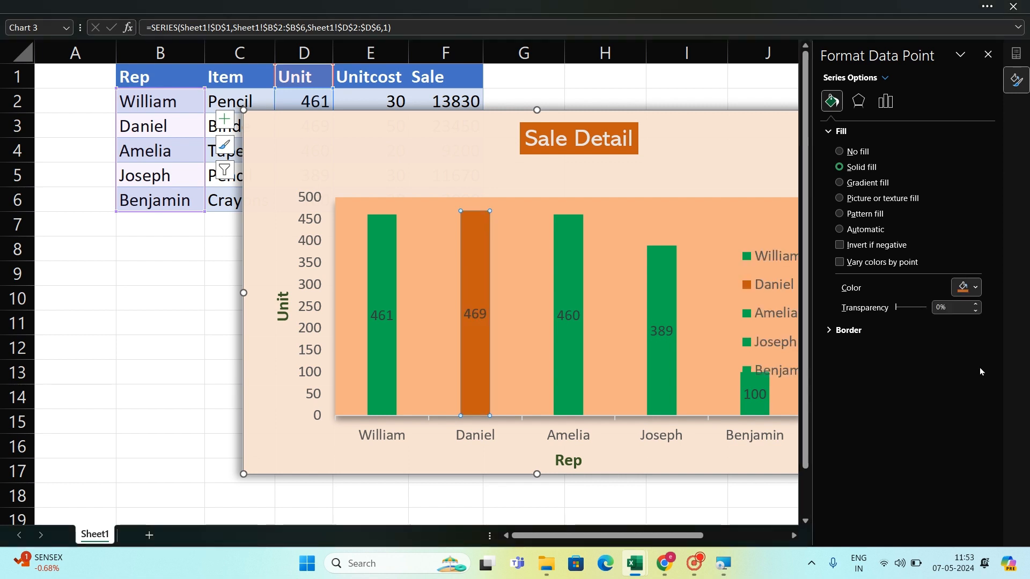
pyautogui.hotkey('ctrl', 'z')
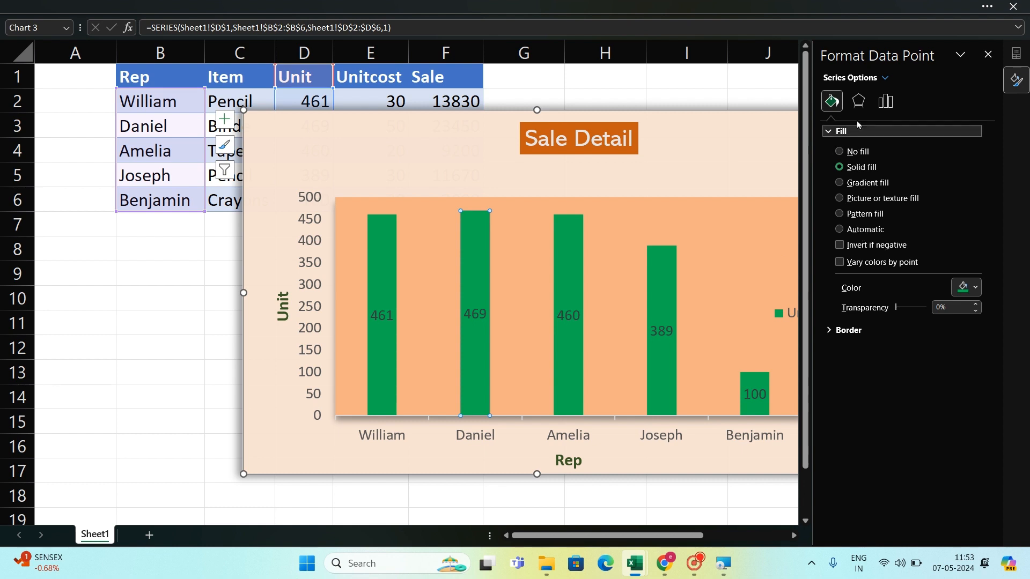
# Step: Open the series options for the column and reduce the gap width to 96%
pyautogui.click(860, 103)
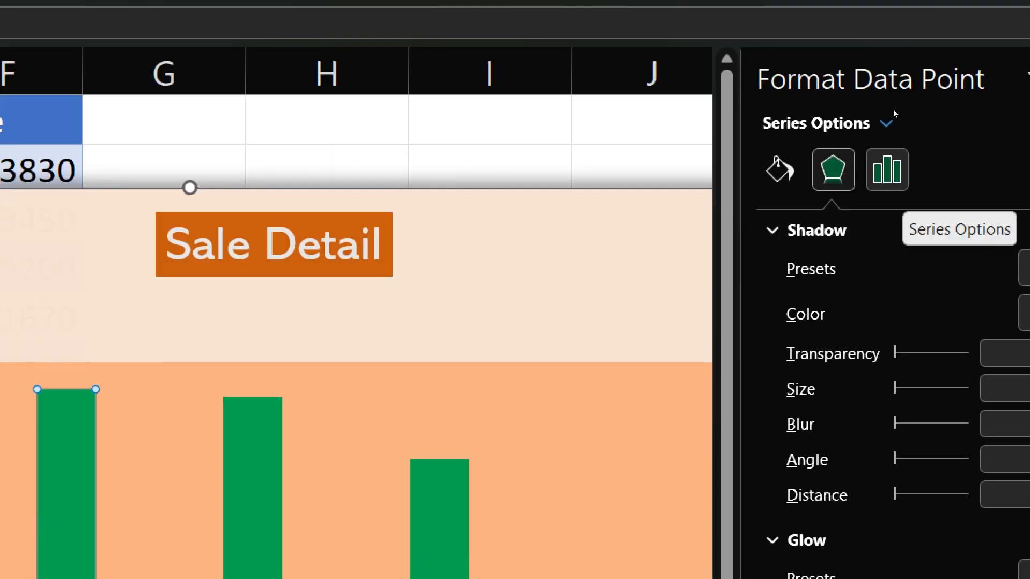
pyautogui.click(887, 169)
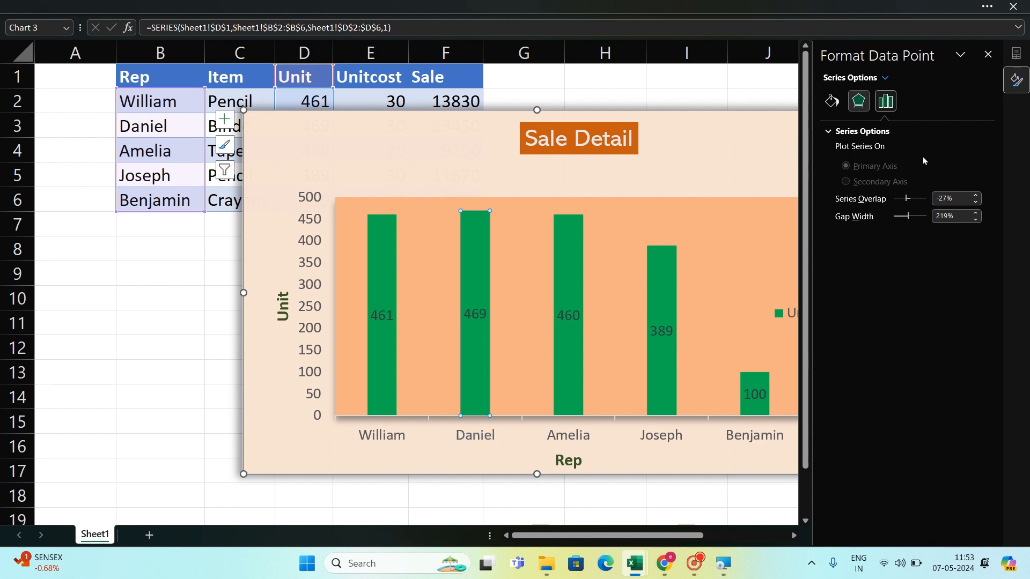
pyautogui.click(973, 219)
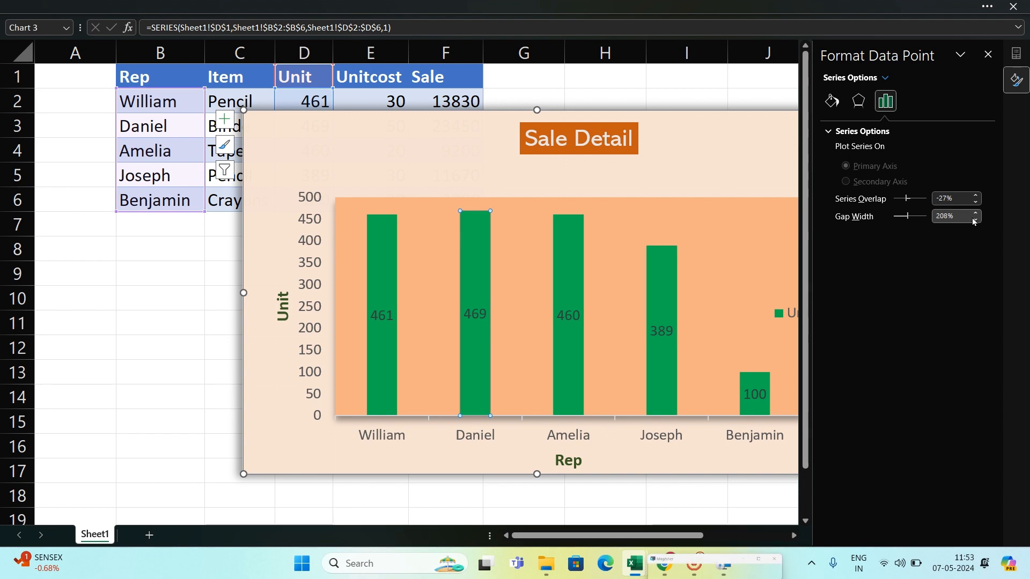
pyautogui.click(973, 219)
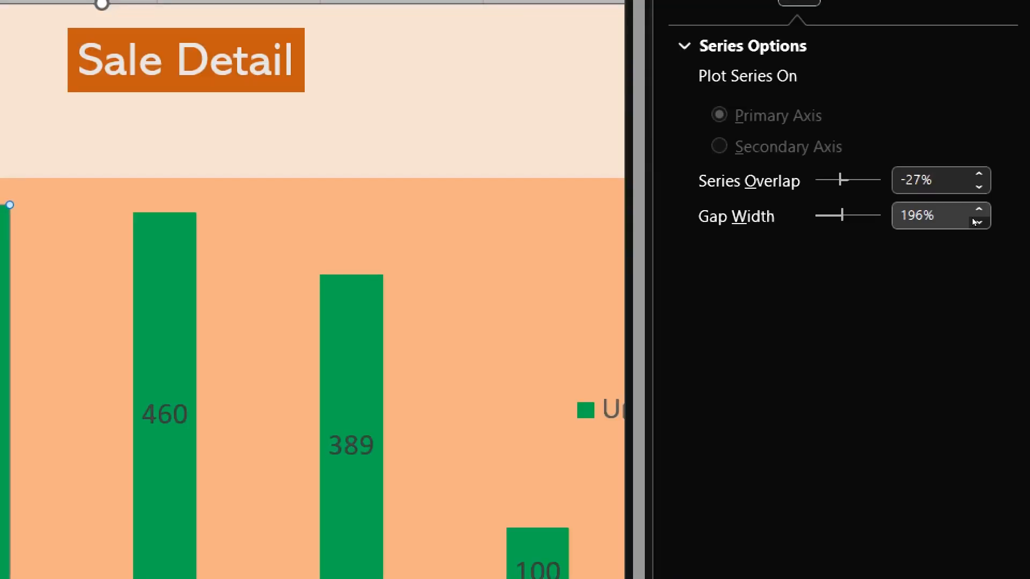
pyautogui.click(974, 221)
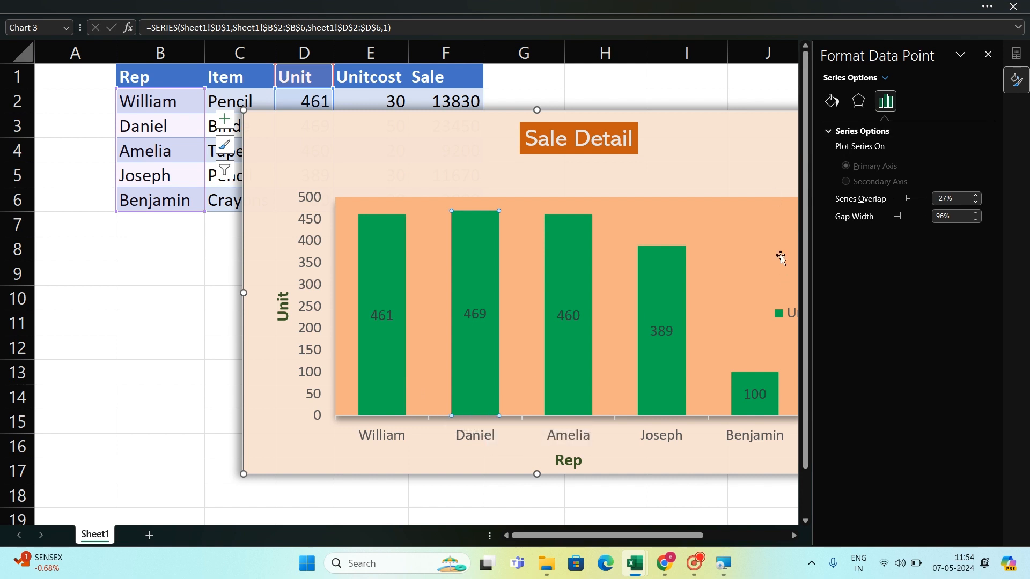
pyautogui.moveTo(552, 344)
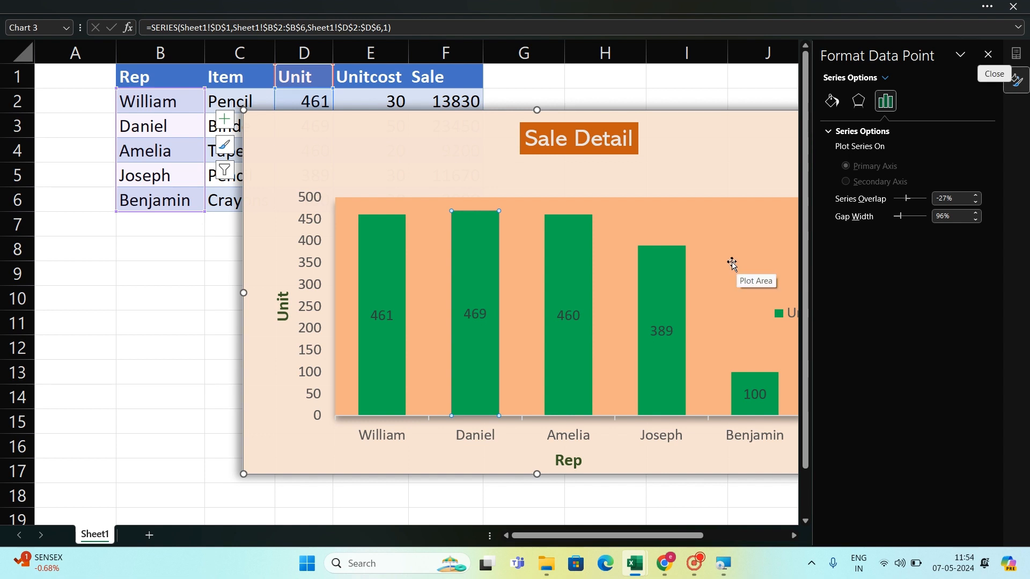
# Step: Select the whole Unit data series, fill its columns with the darker light-blue theme shade, and deselect the chart
pyautogui.click(417, 270)
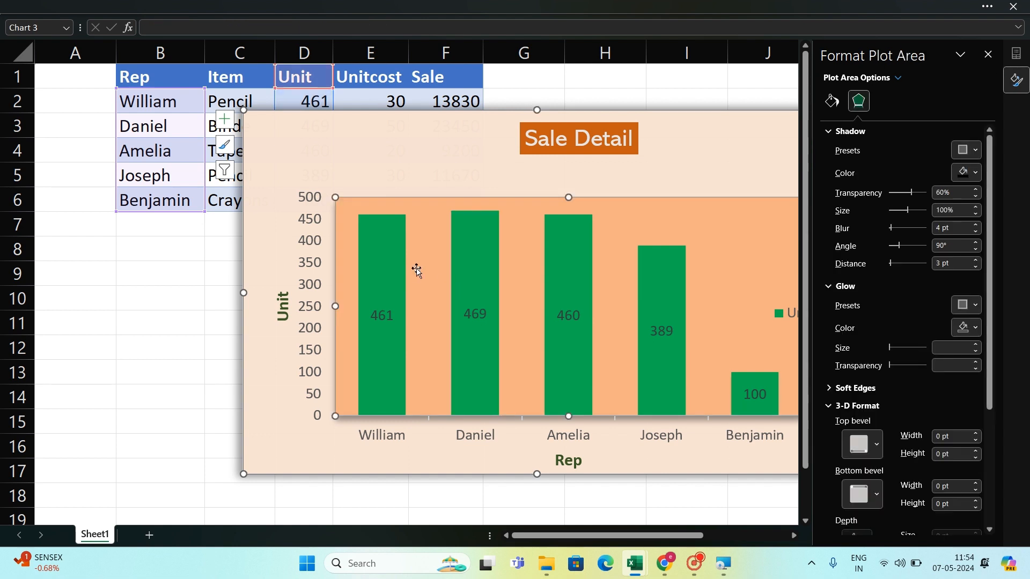
pyautogui.click(391, 264)
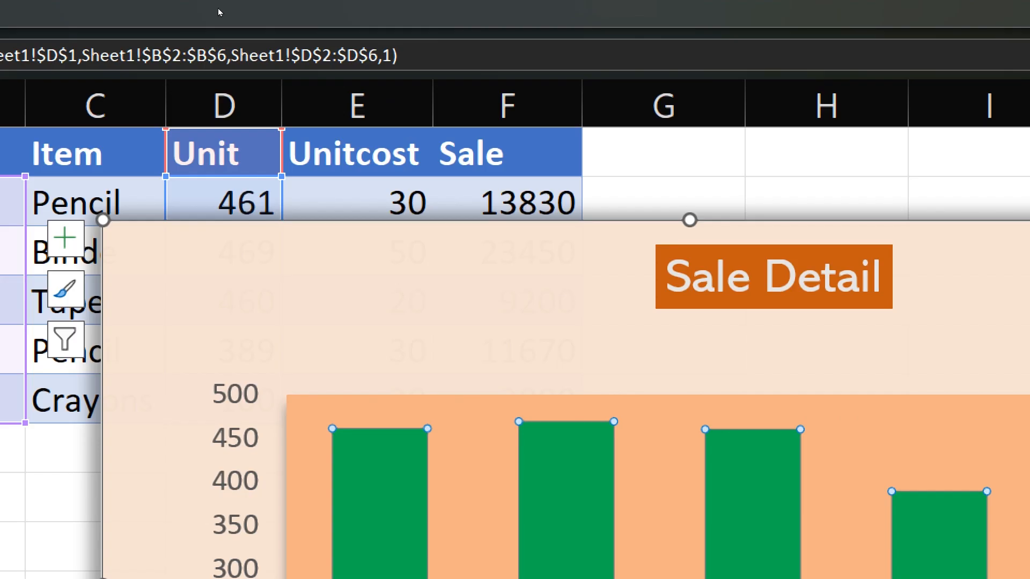
pyautogui.click(217, 8)
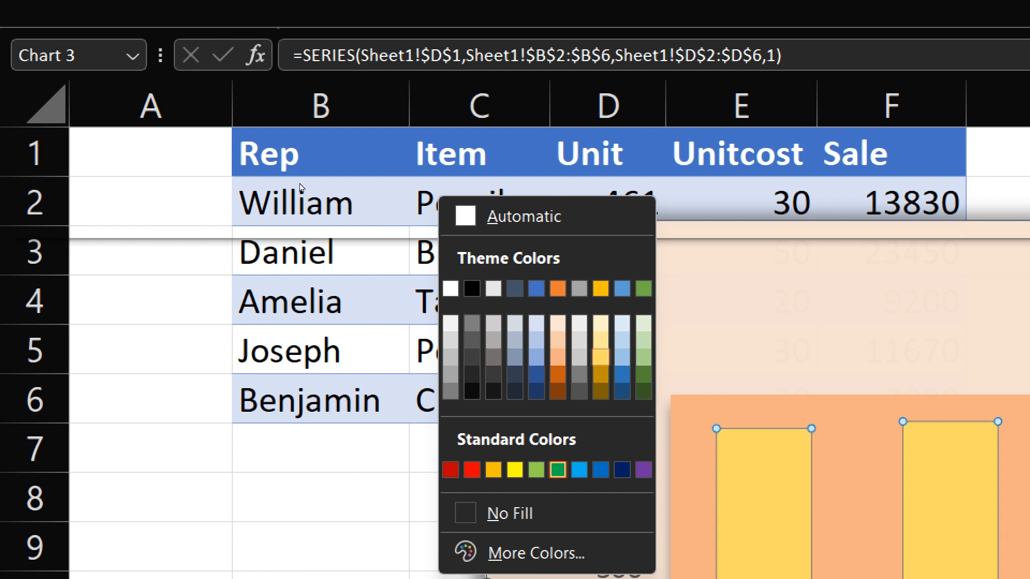
pyautogui.click(621, 374)
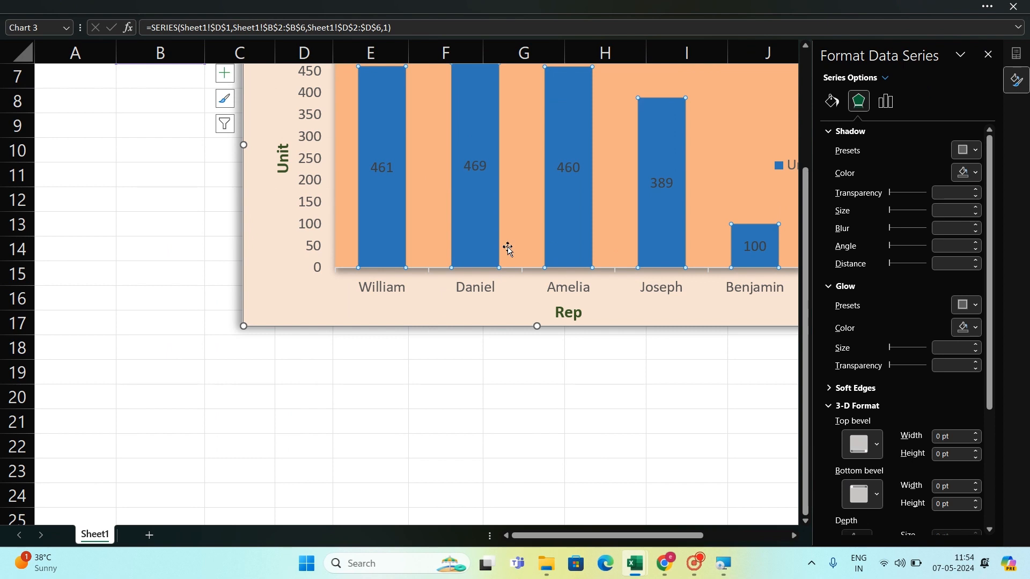
pyautogui.click(508, 250)
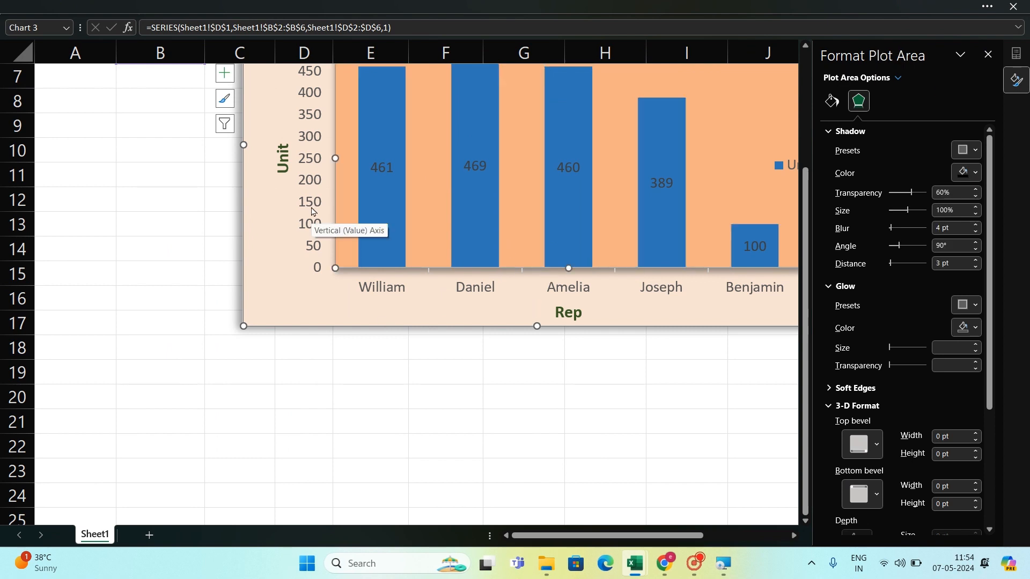
pyautogui.click(499, 416)
pyautogui.scroll(2, 351, 337)
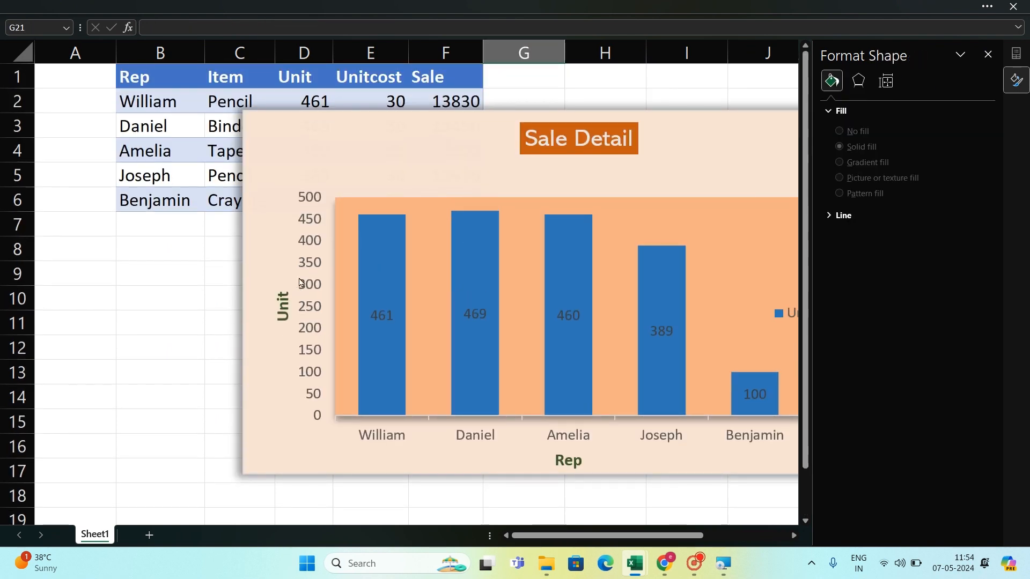
# Step: Select the vertical value axis of the chart and open its axis formatting options
pyautogui.click(322, 274)
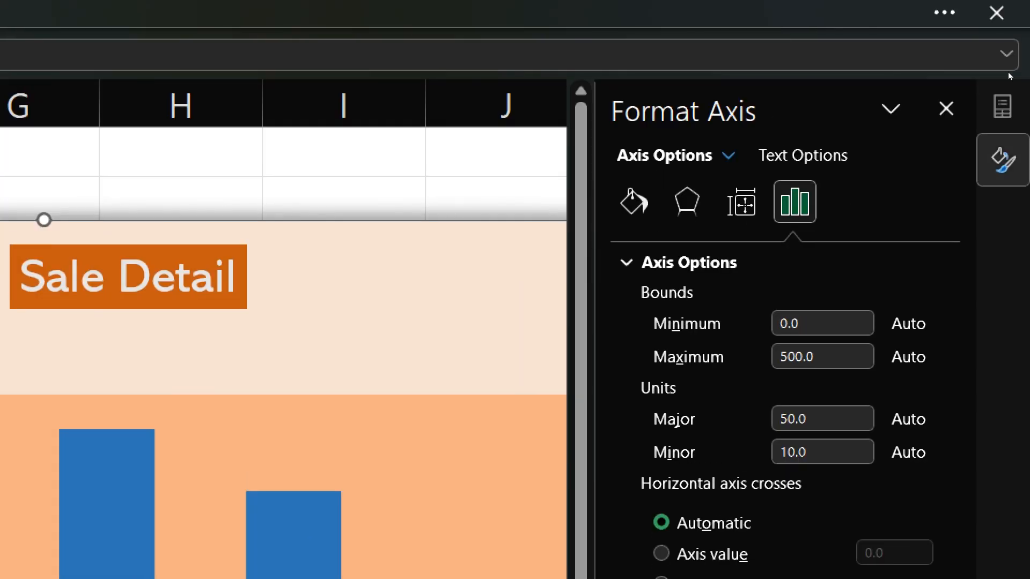
pyautogui.click(946, 109)
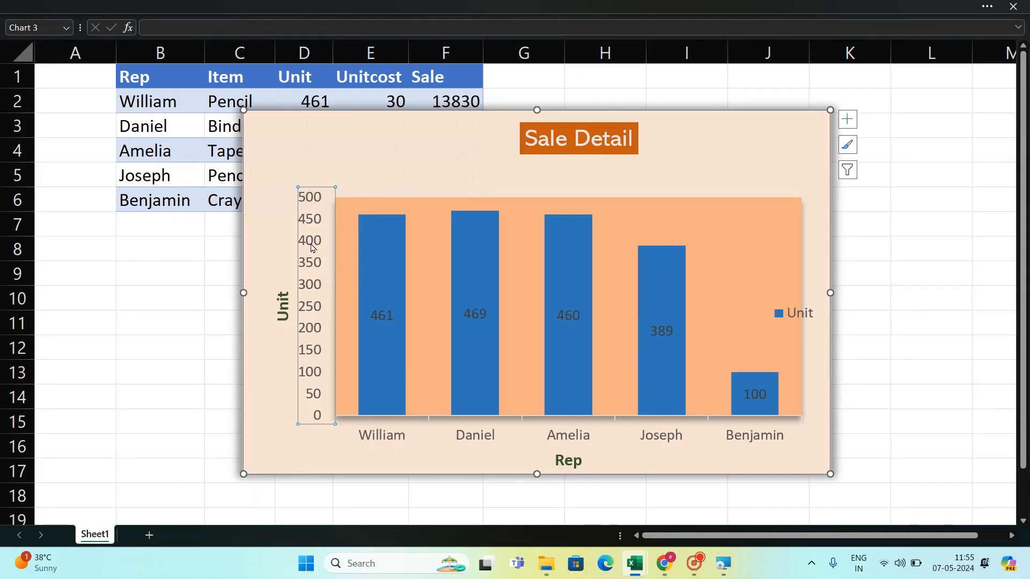
pyautogui.rightClick(313, 247)
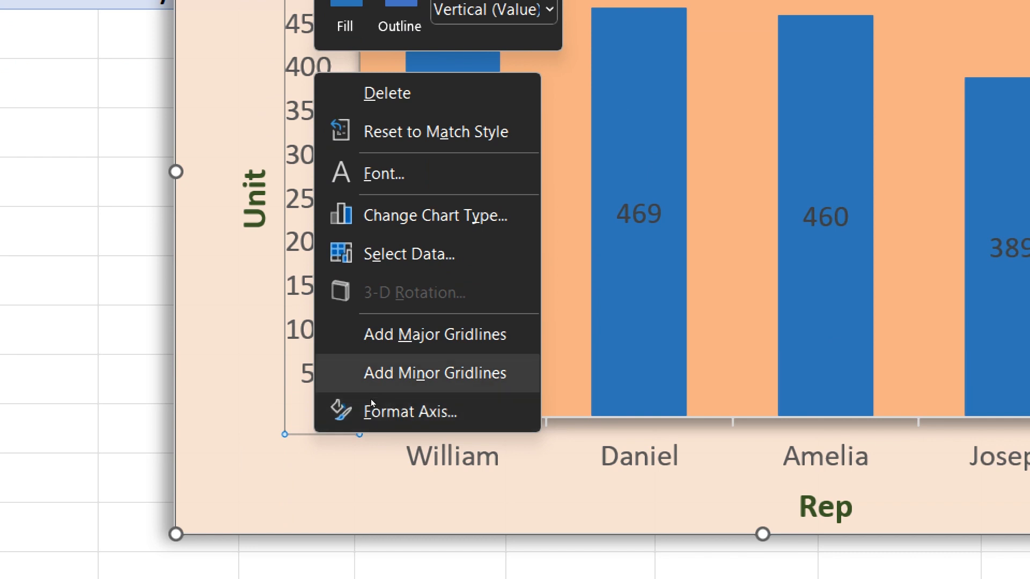
pyautogui.click(369, 412)
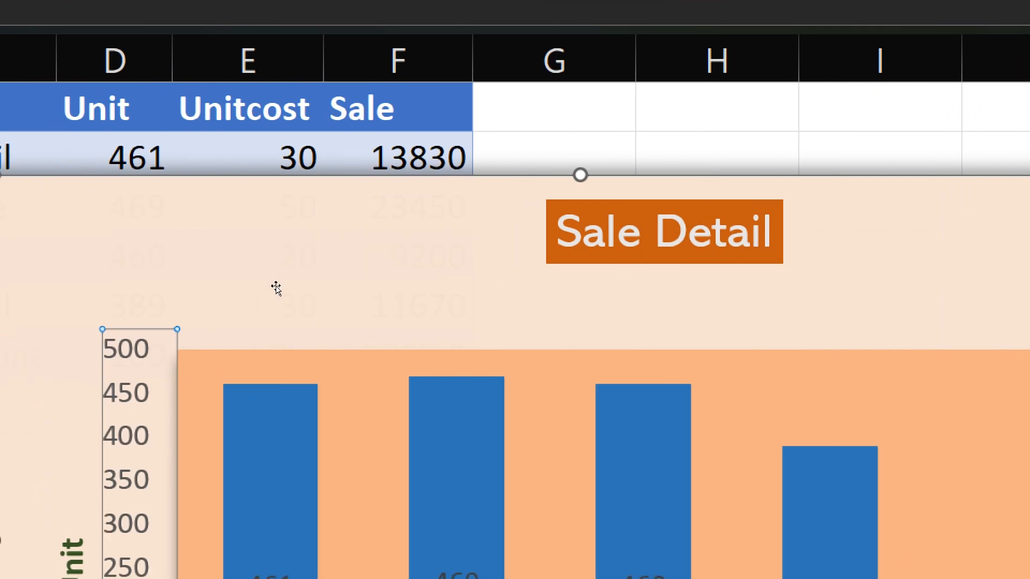
pyautogui.scroll(-3, 317, 260)
pyautogui.scroll(3, 307, 223)
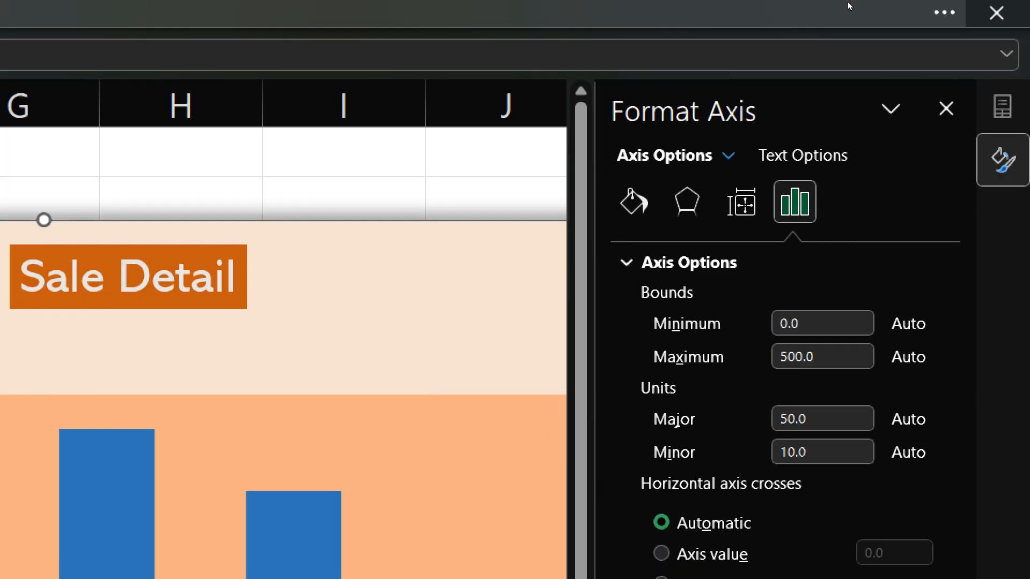
# Step: Review the vertical axis's fill, effects, alignment and bounds settings plus the horizontal axis's options, and close the formatting settings
pyautogui.click(634, 19)
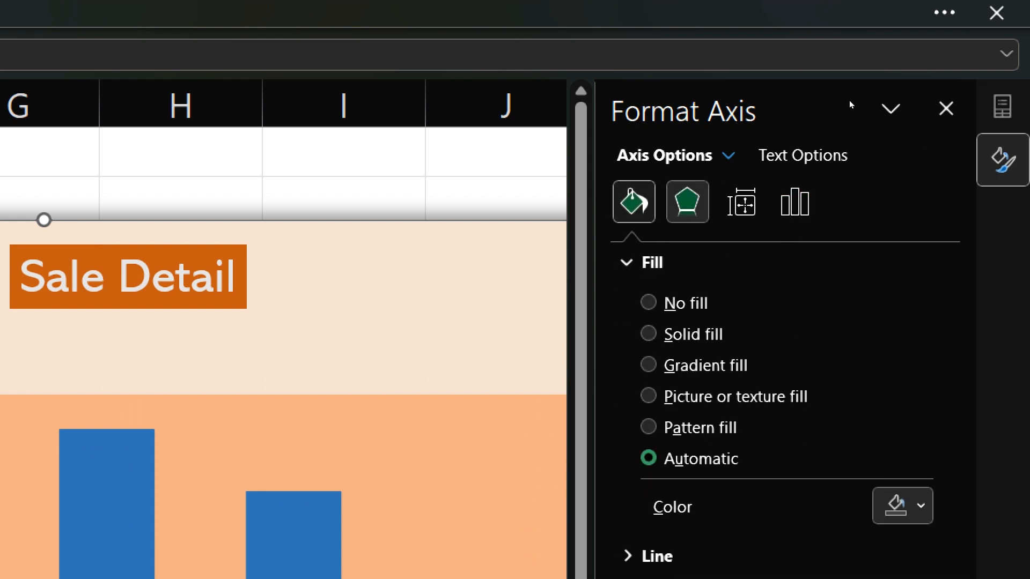
pyautogui.click(687, 202)
pyautogui.click(742, 202)
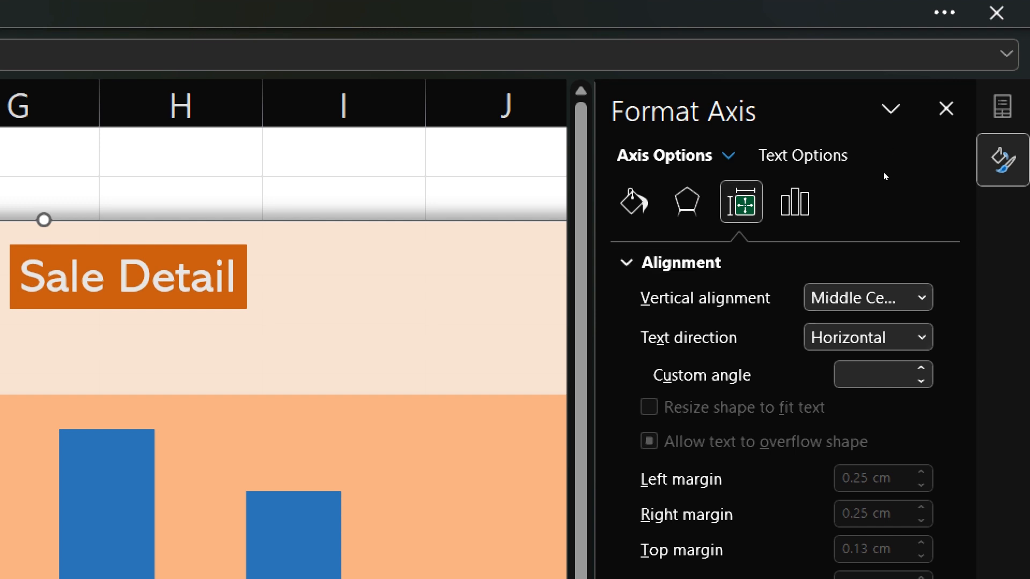
pyautogui.hotkey('alt', 'Down')
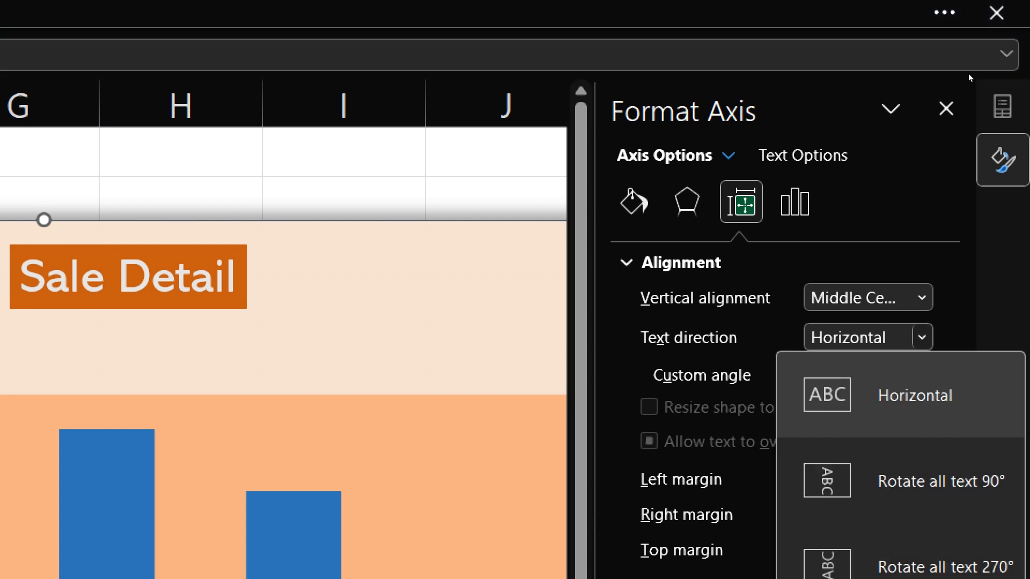
pyautogui.press('Escape')
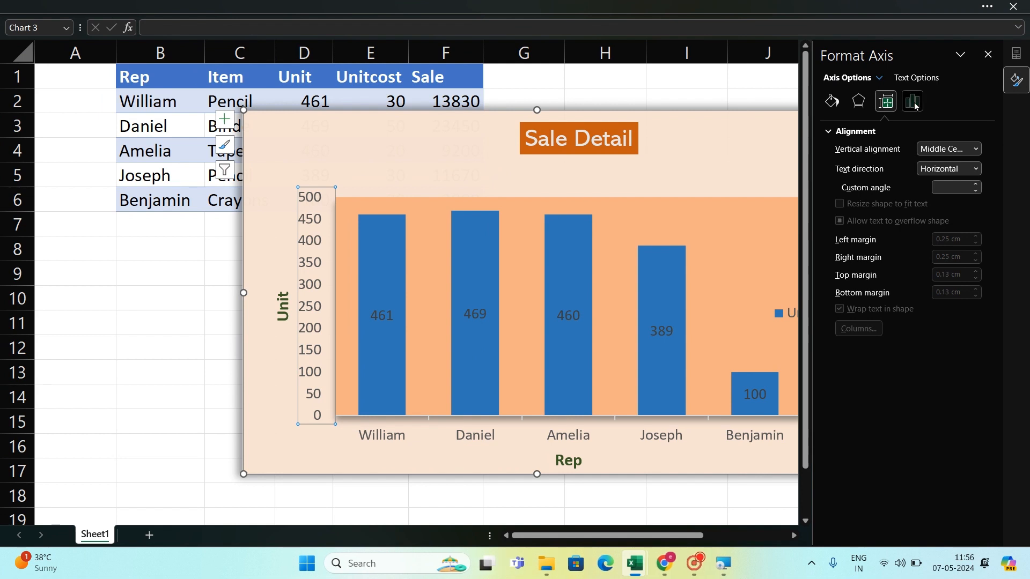
pyautogui.click(795, 173)
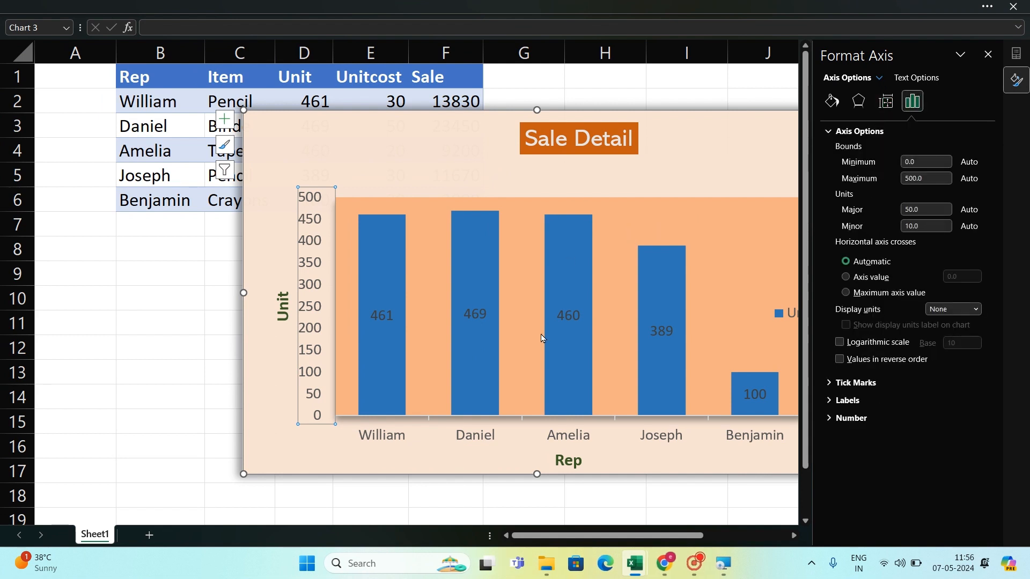
pyautogui.click(403, 443)
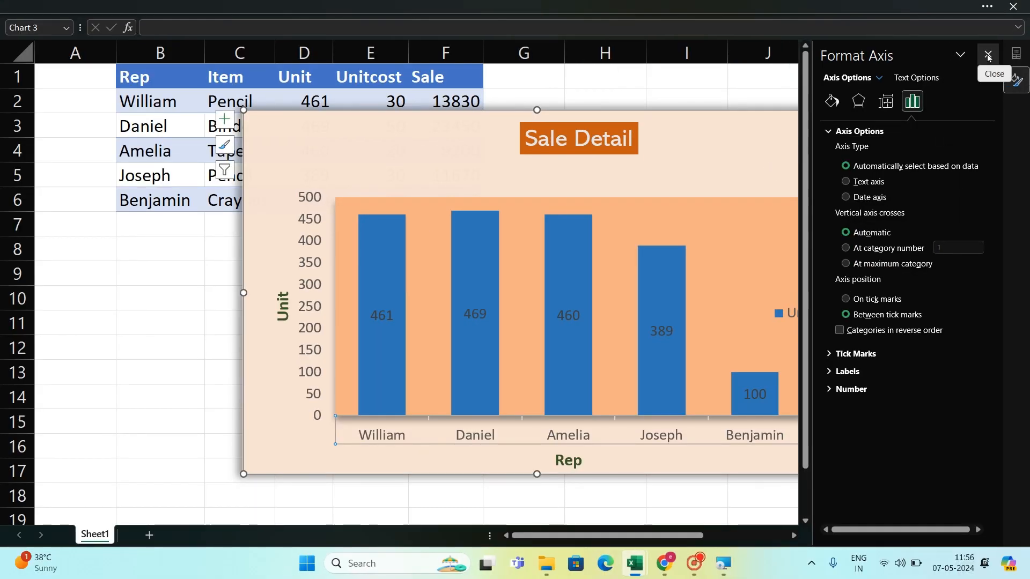
pyautogui.click(987, 54)
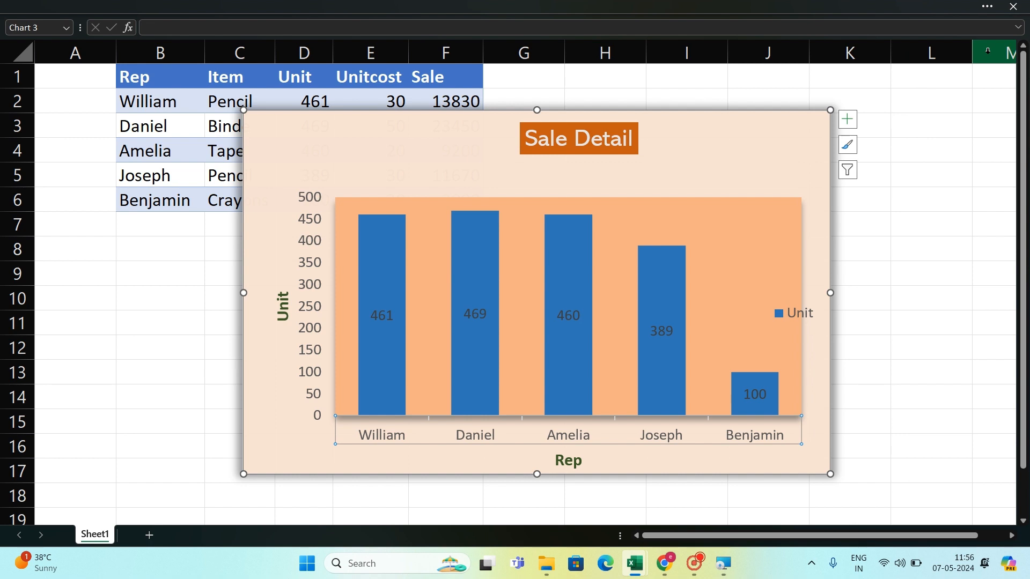
# Step: Select the plot area and shift it slightly to the left within the chart
pyautogui.click(354, 216)
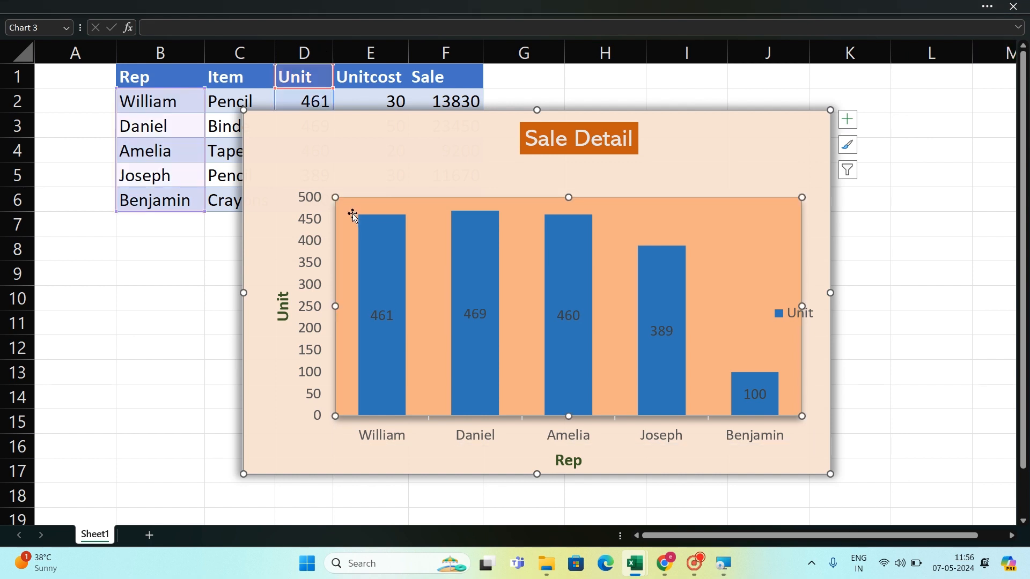
pyautogui.moveTo(341, 213); pyautogui.dragTo(314, 212)
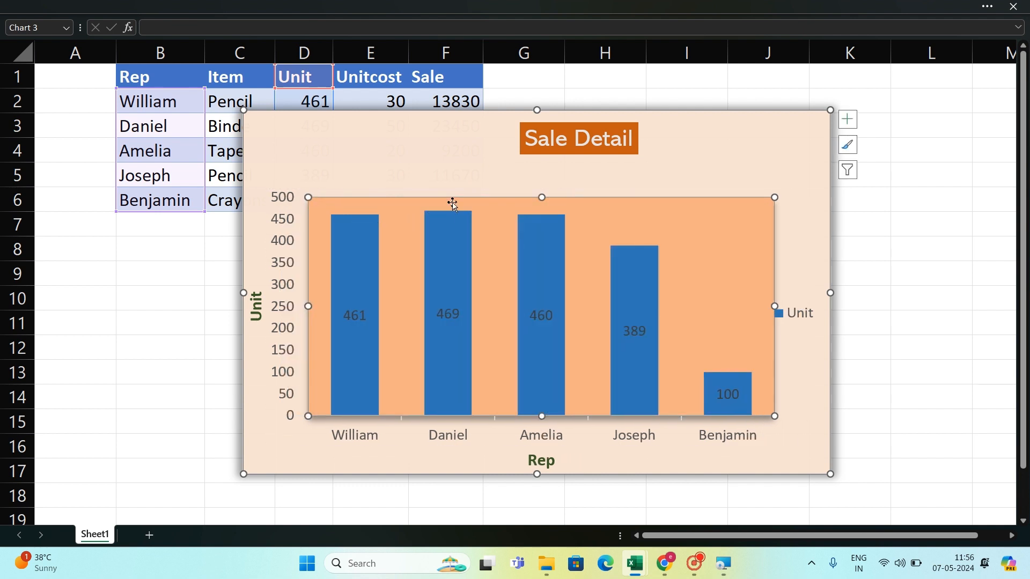
pyautogui.moveTo(470, 211)
pyautogui.mouseDown()
pyautogui.moveTo(476, 202)
pyautogui.moveTo(461, 205)
pyautogui.mouseUp()
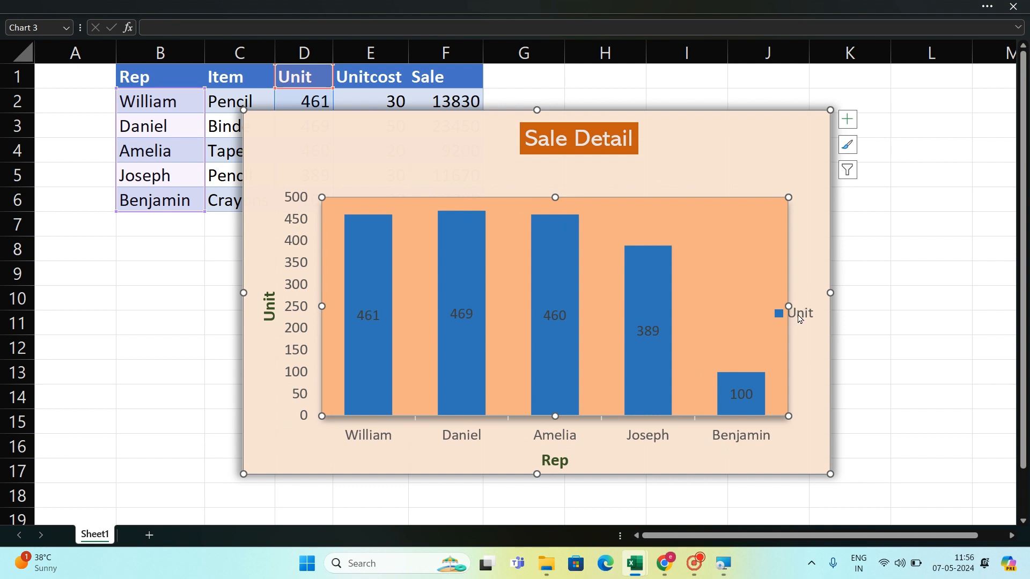
# Step: Move the Unit legend above the plot area into the chart's upper right corner and deselect the chart
pyautogui.click(801, 319)
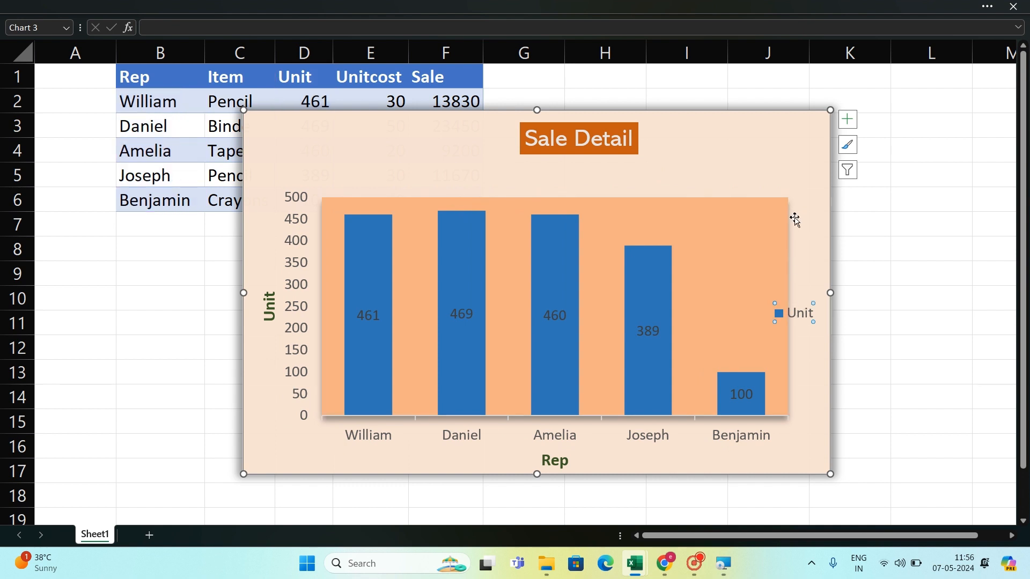
pyautogui.click(851, 318)
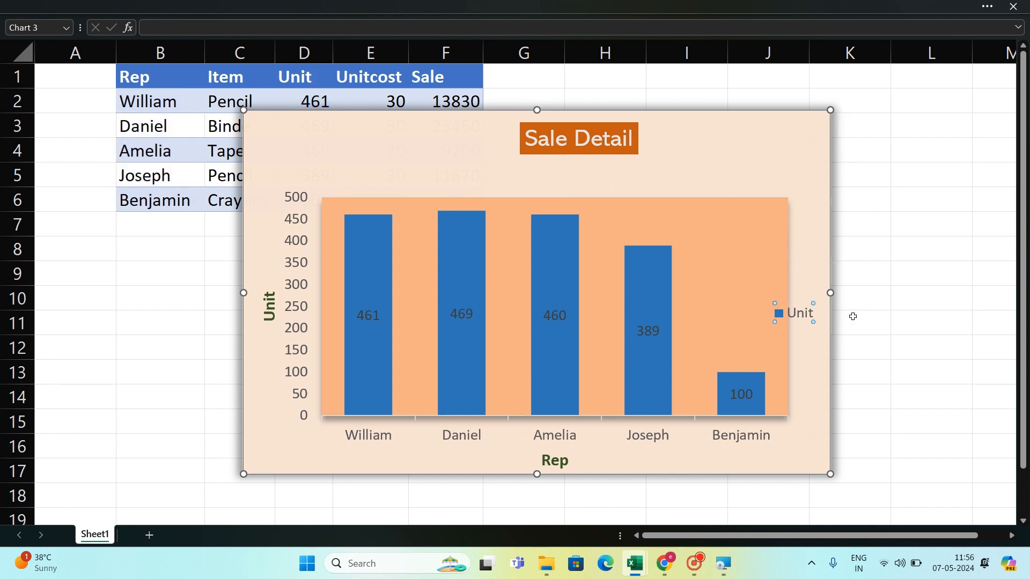
pyautogui.click(791, 317)
pyautogui.moveTo(782, 306); pyautogui.dragTo(786, 156)
pyautogui.click(932, 224)
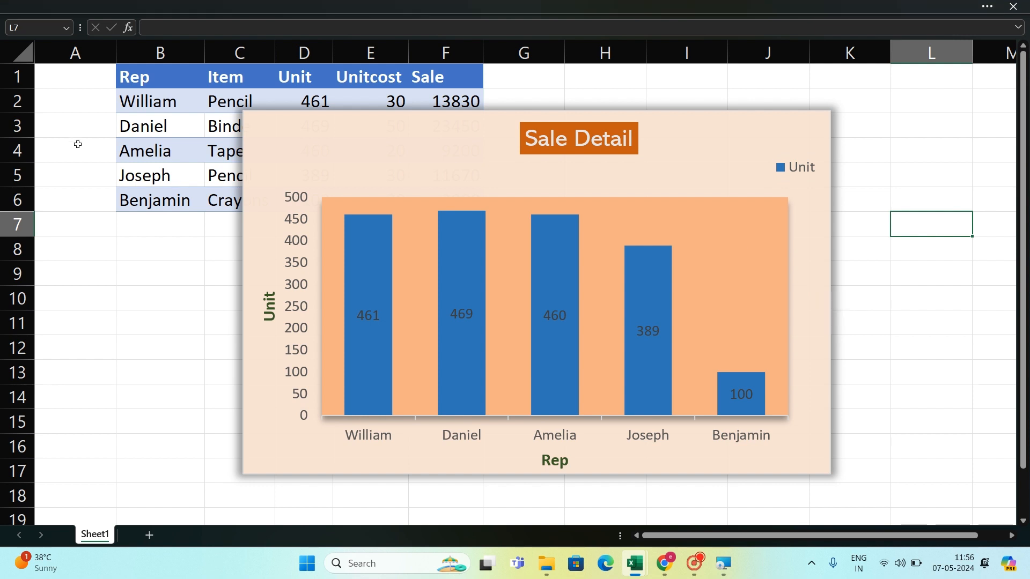
# Step: Select the chart and view the Colorful and Monochromatic palettes available for changing its colors
pyautogui.click(191, 6)
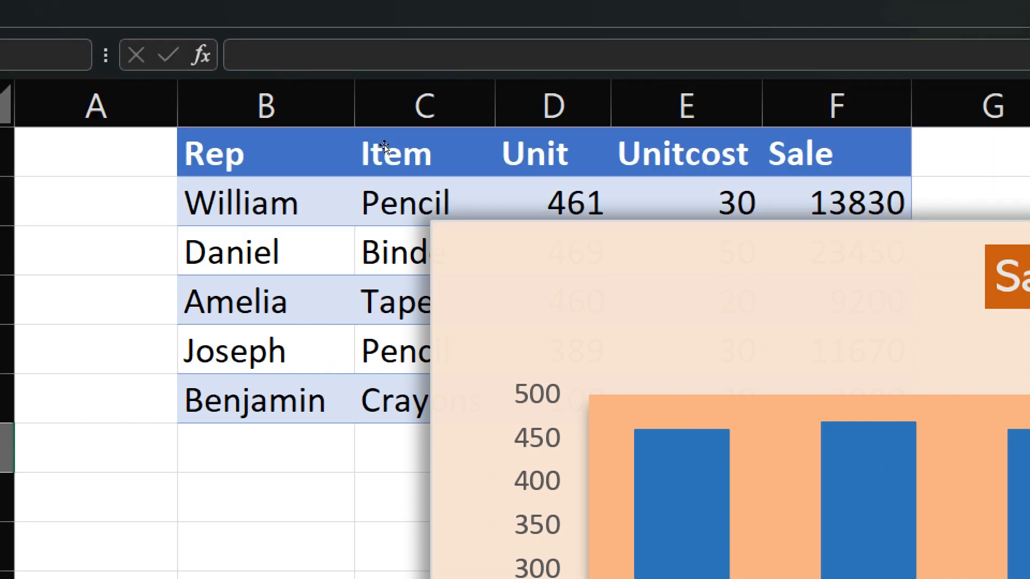
pyautogui.click(384, 144)
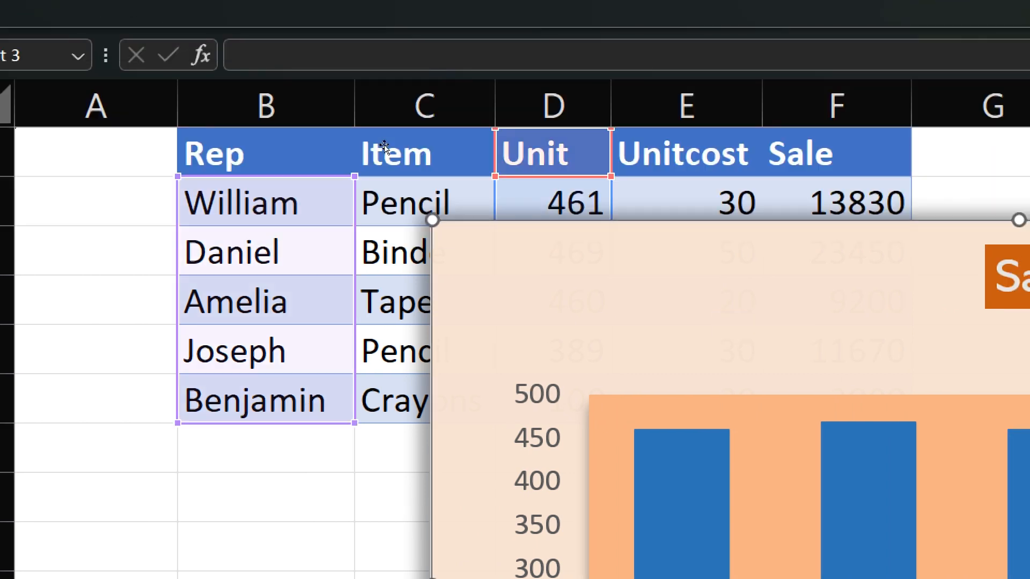
pyautogui.click(277, 6)
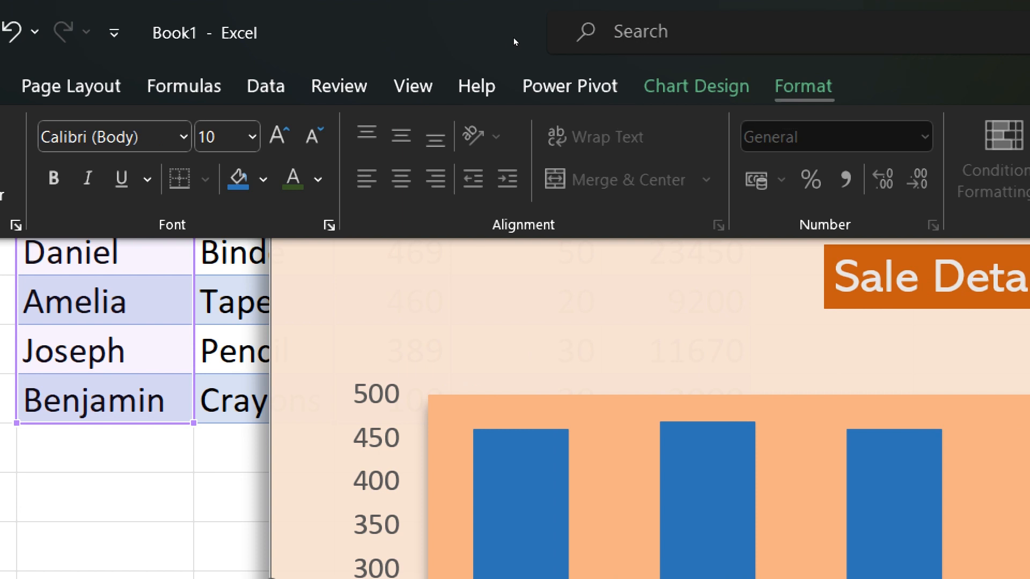
pyautogui.click(695, 86)
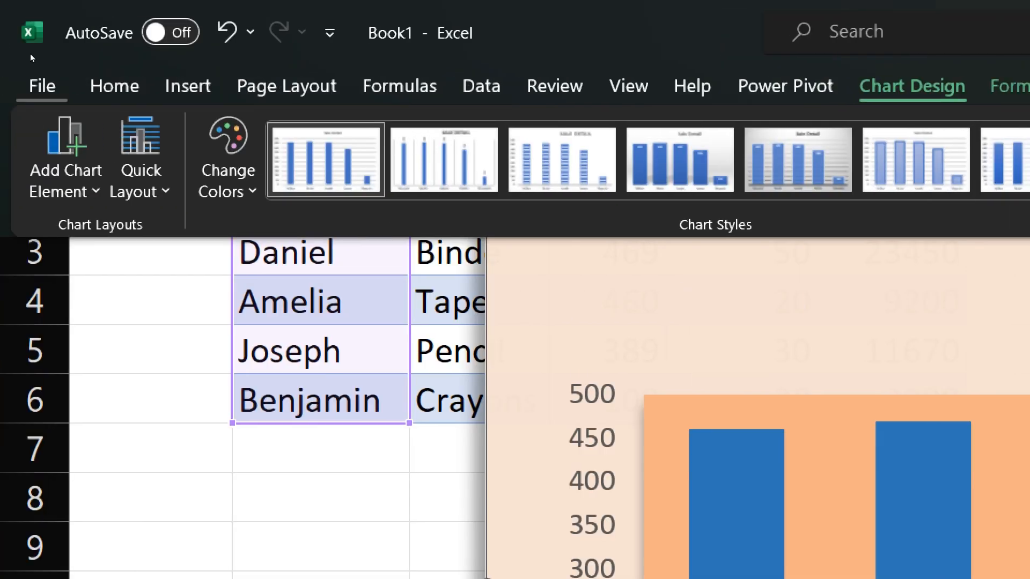
pyautogui.click(228, 160)
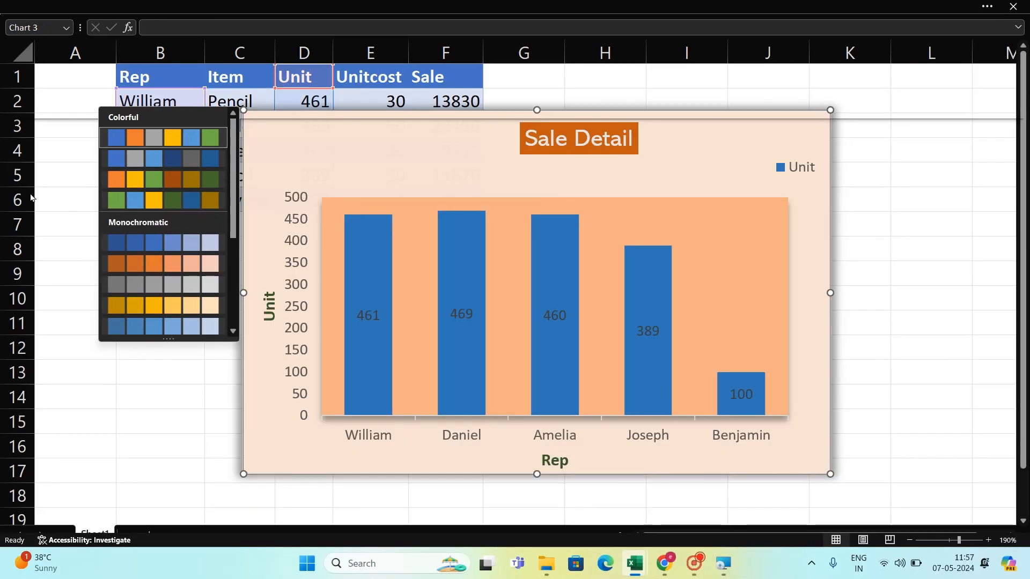
pyautogui.click(294, 11)
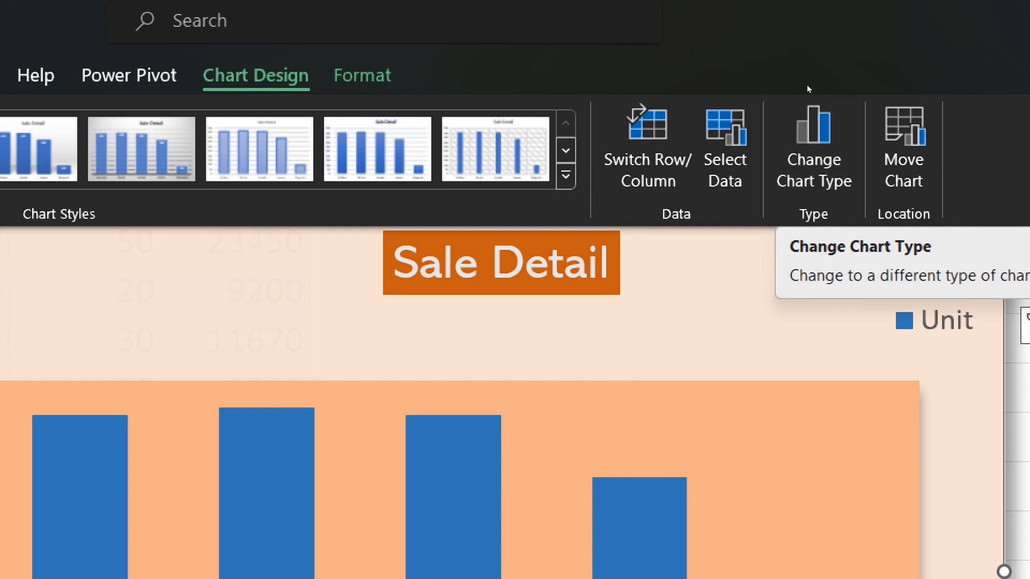
# Step: View the chart's placement options and the available chart types, dismissing both dialogs
pyautogui.click(903, 147)
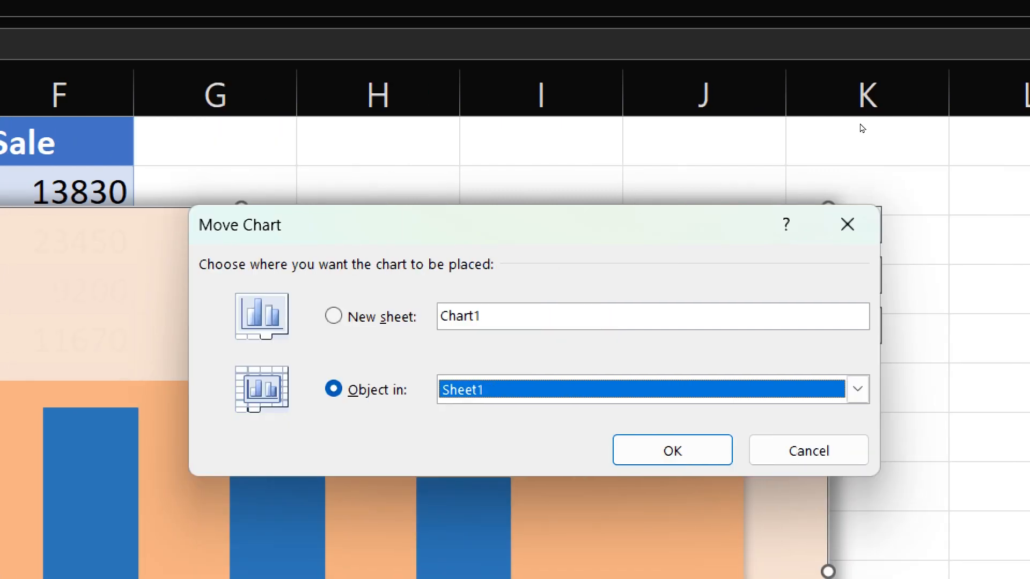
pyautogui.click(847, 224)
pyautogui.click(781, 6)
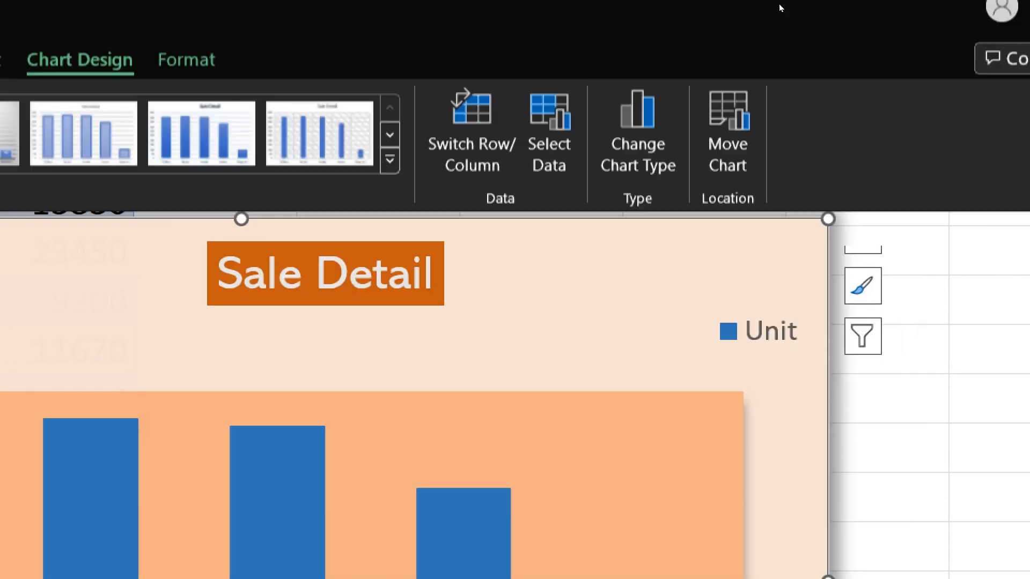
pyautogui.click(638, 161)
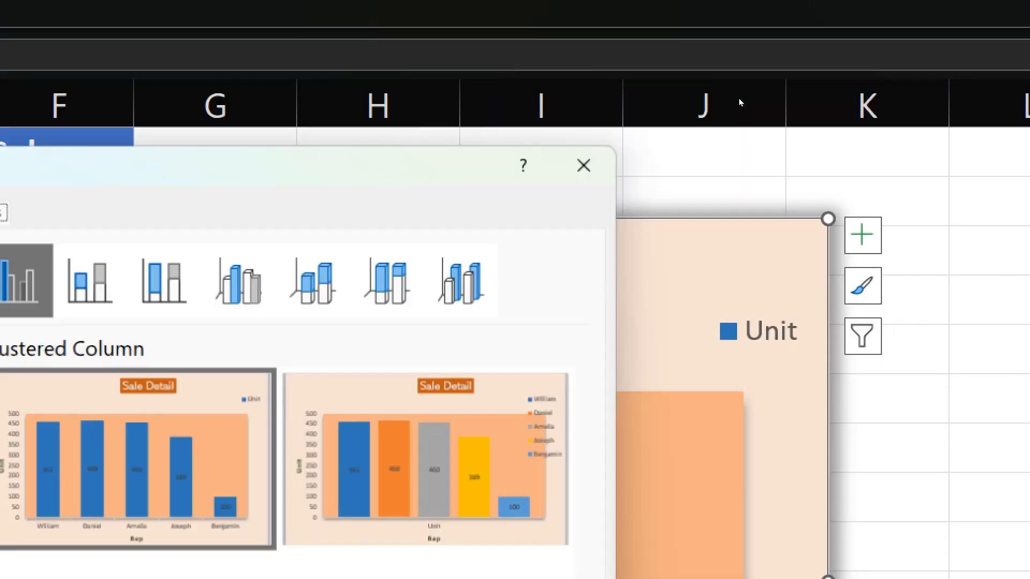
pyautogui.moveTo(478, 76); pyautogui.dragTo(659, 25)
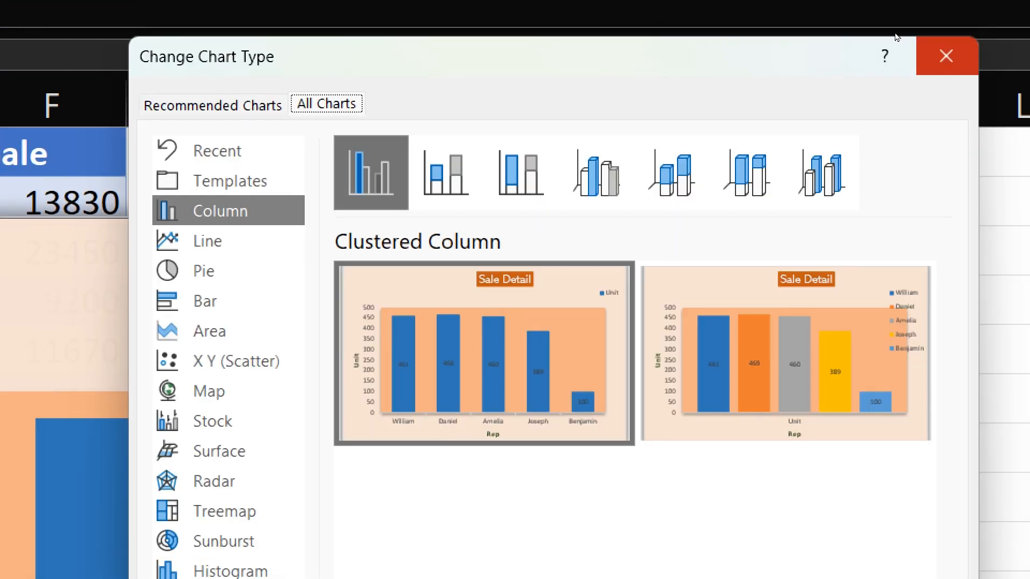
pyautogui.click(953, 55)
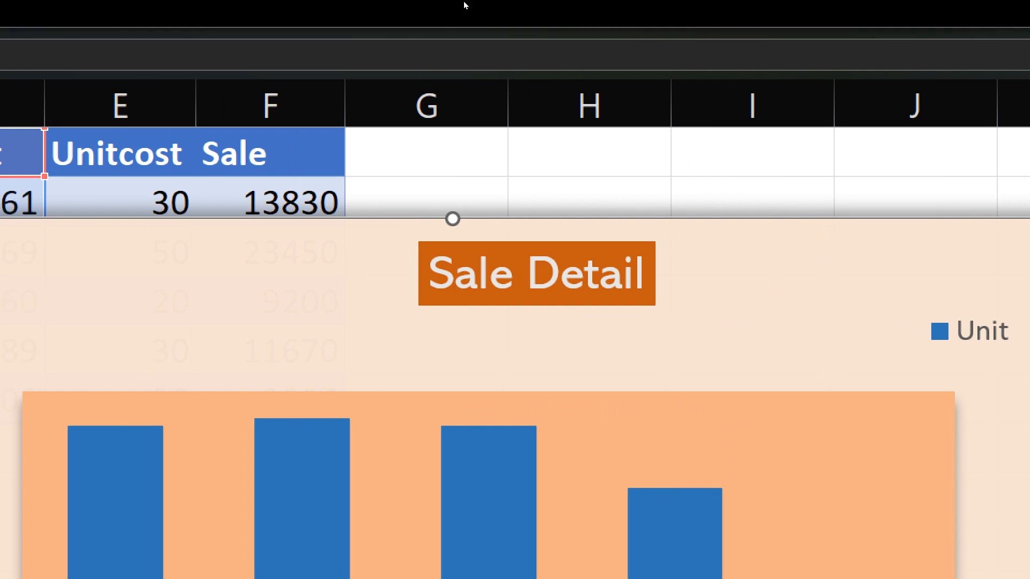
# Step: Move the chart below the data table to uncover it, highlight the Unitcost data in E1:E6, and reselect the chart
pyautogui.click(464, 5)
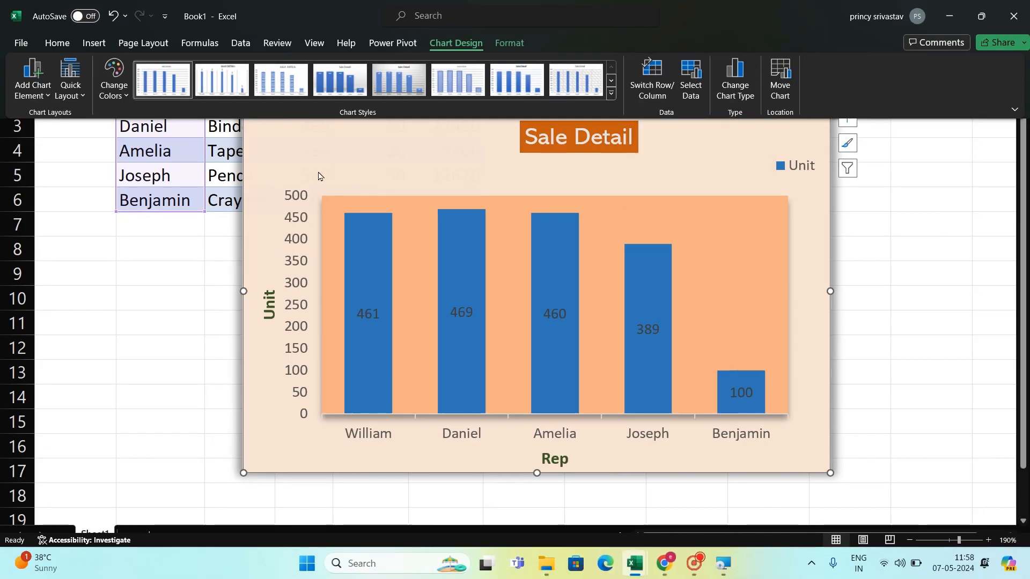
pyautogui.click(5, 290)
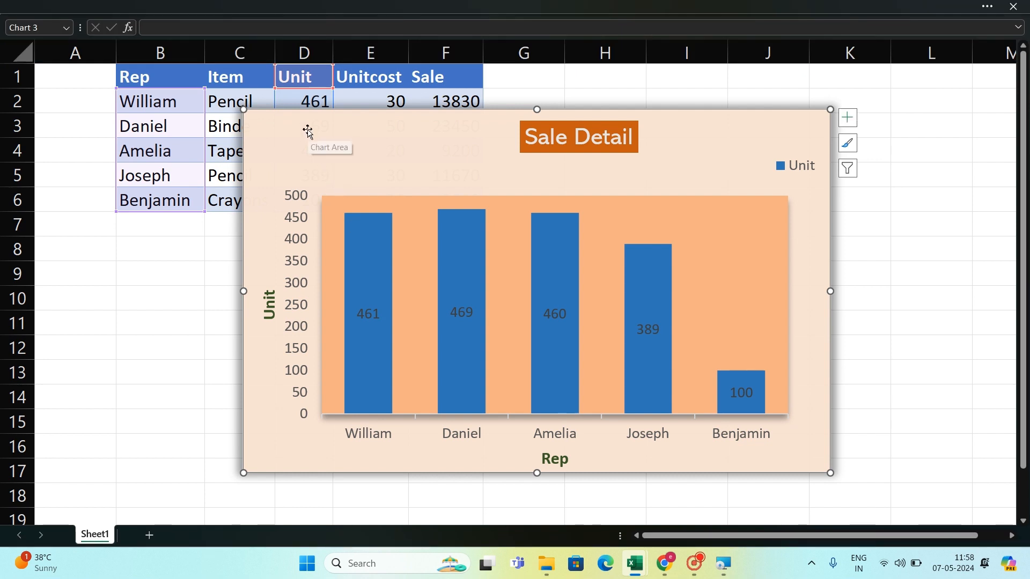
pyautogui.moveTo(308, 133); pyautogui.dragTo(423, 272)
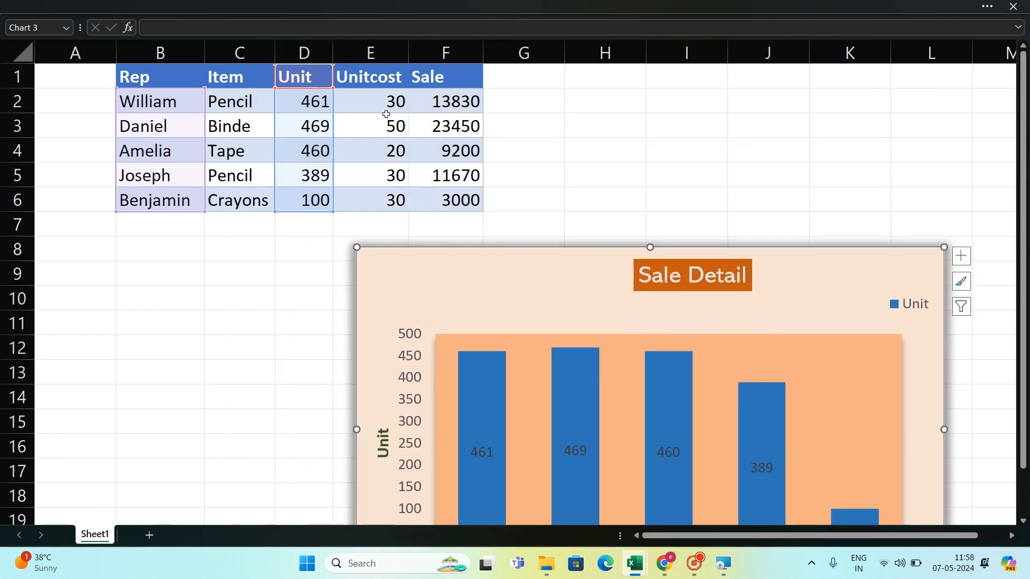
pyautogui.click(374, 77)
pyautogui.moveTo(374, 76); pyautogui.dragTo(370, 199)
pyautogui.click(409, 277)
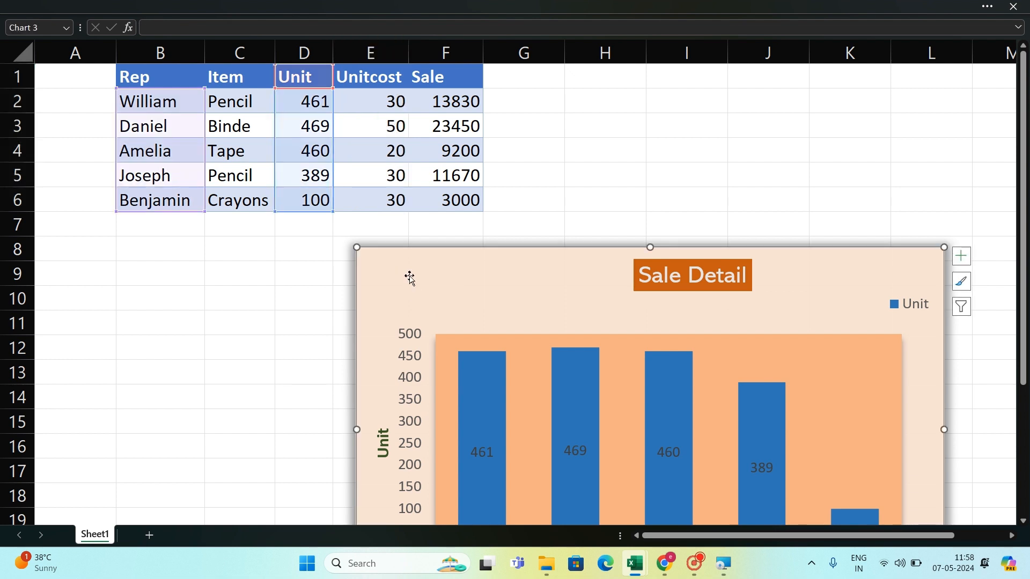
# Step: Open the chart's data source selection and move the dialog clear of the Unitcost and Sale columns
pyautogui.click(335, 4)
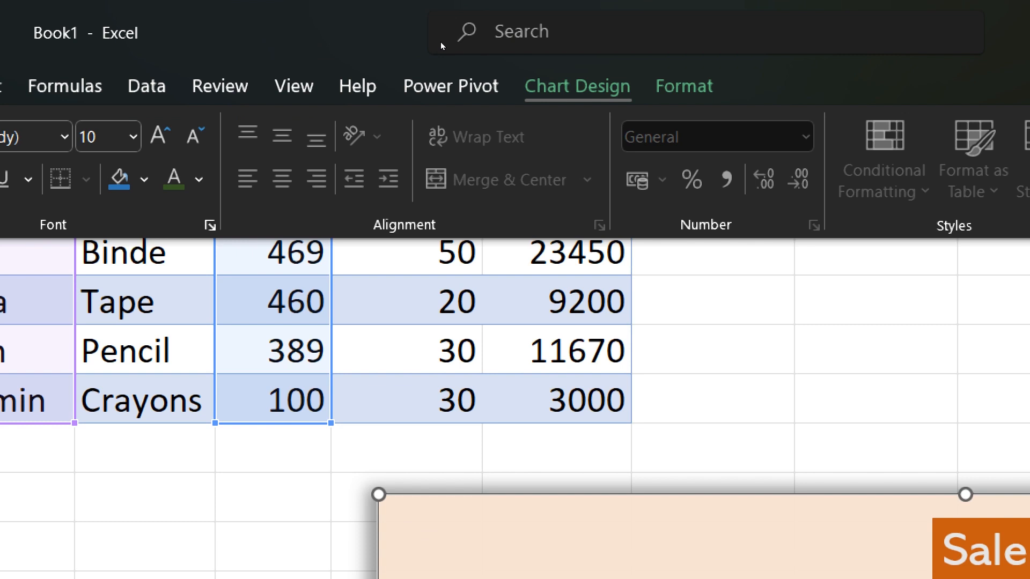
pyautogui.click(440, 43)
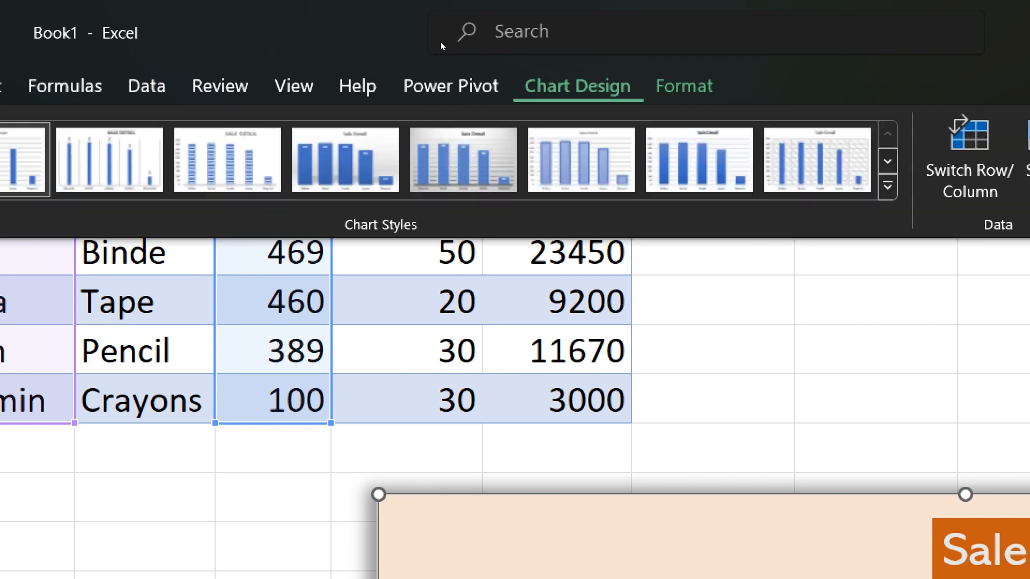
pyautogui.click(762, 137)
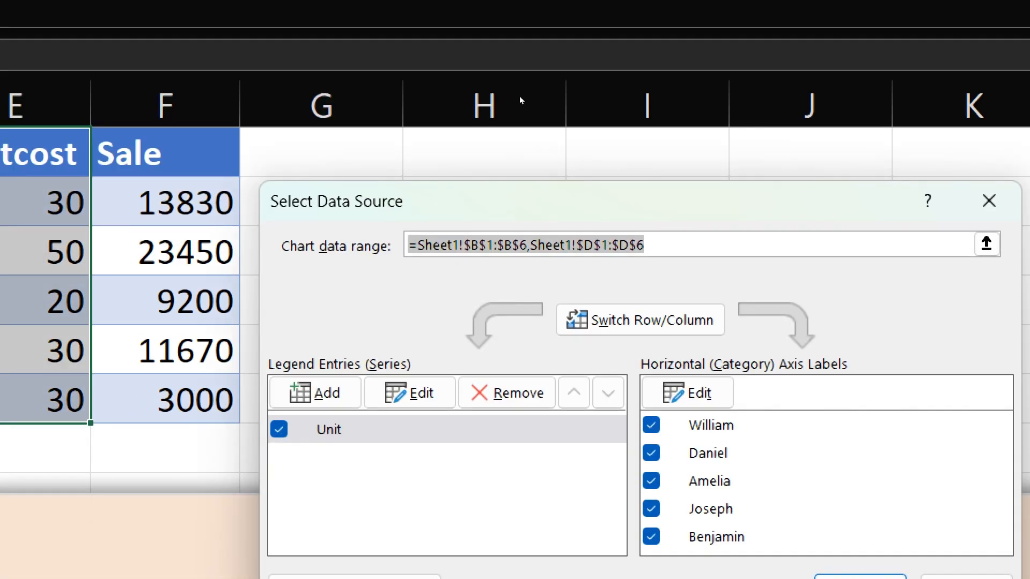
pyautogui.moveTo(422, 201); pyautogui.dragTo(450, 81)
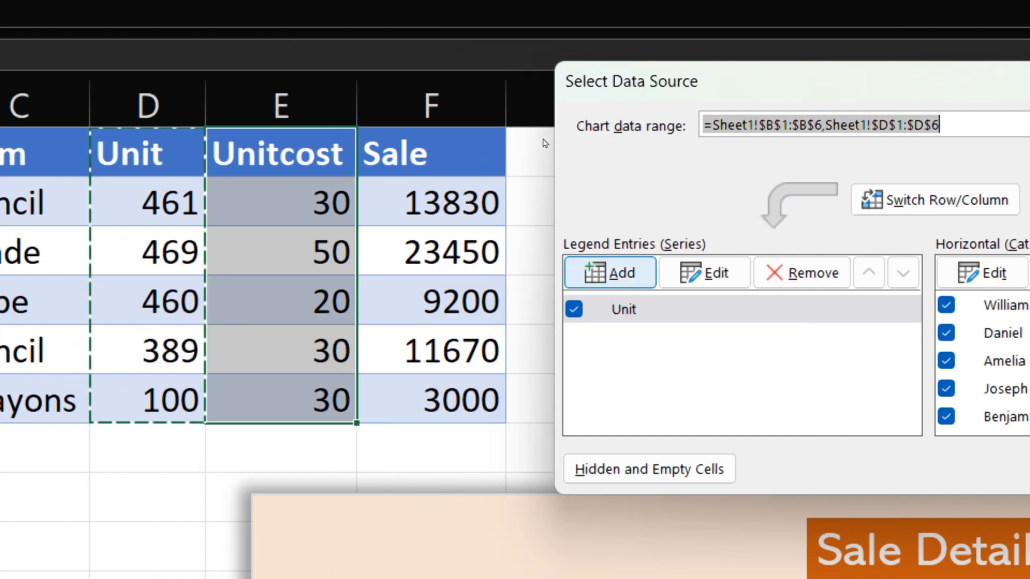
# Step: Add a Unitcost series to the chart, taking its name from E1 and its values from E2:E6, and apply the change
pyautogui.hotkey('alt', 'a')
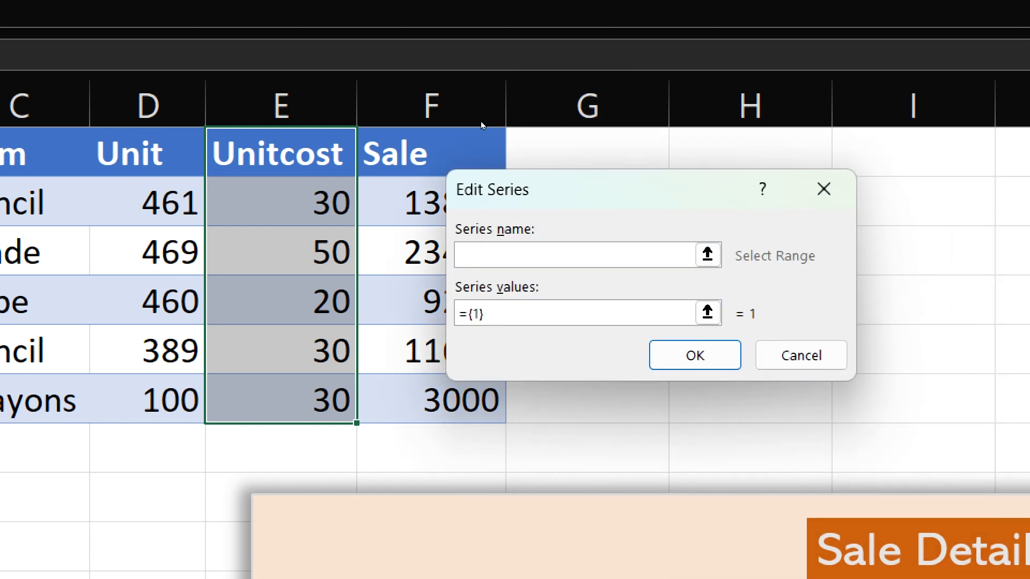
pyautogui.click(279, 153)
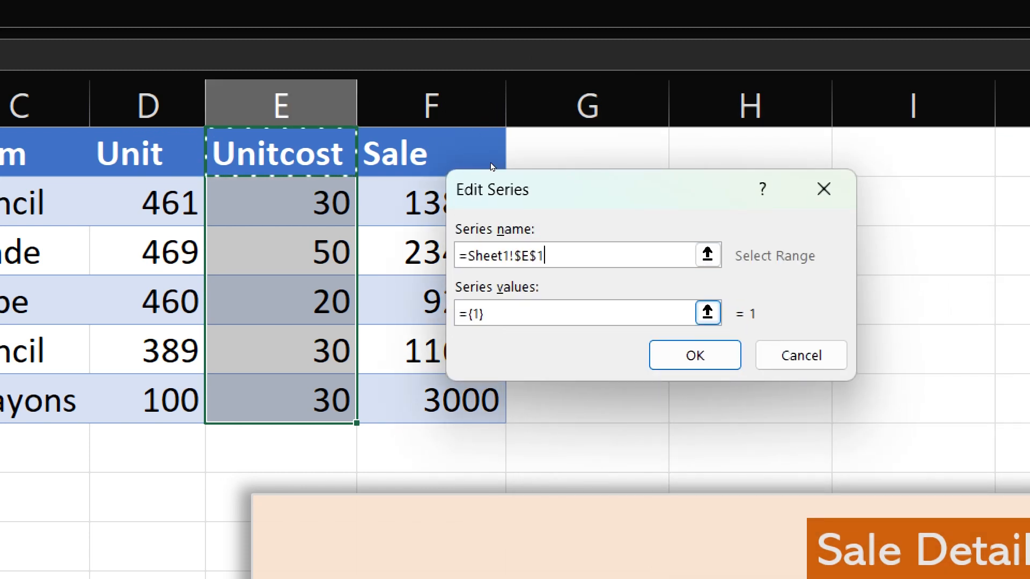
pyautogui.press('Tab')
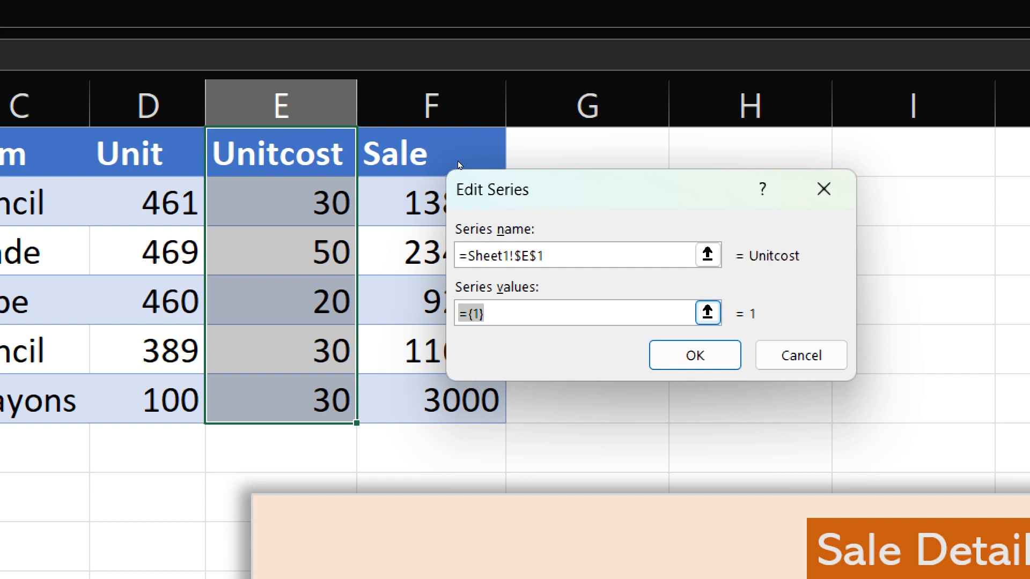
pyautogui.press('BackSpace')
pyautogui.moveTo(350, 202); pyautogui.dragTo(349, 252)
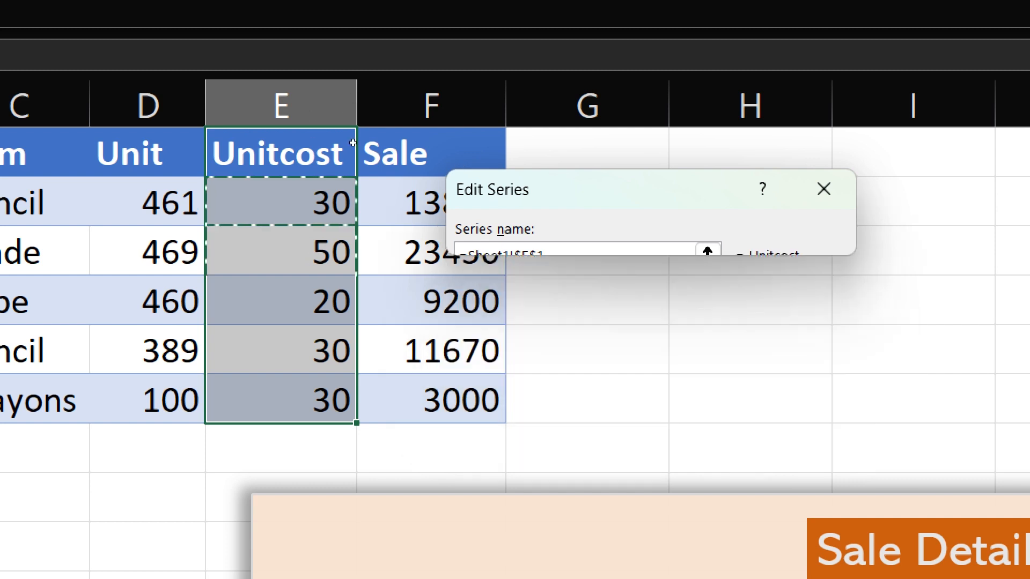
pyautogui.moveTo(352, 142); pyautogui.dragTo(349, 419)
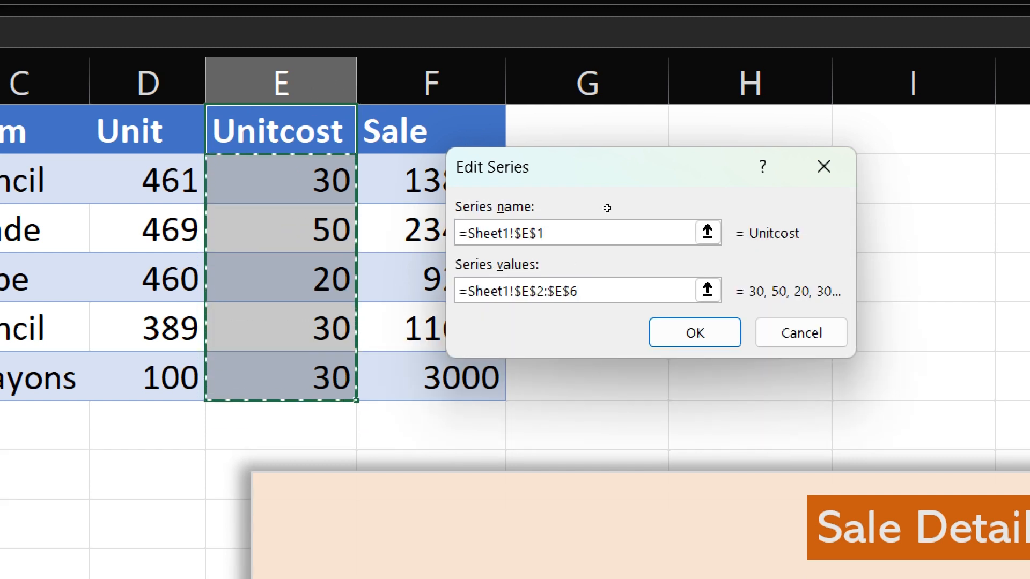
pyautogui.press('Return')
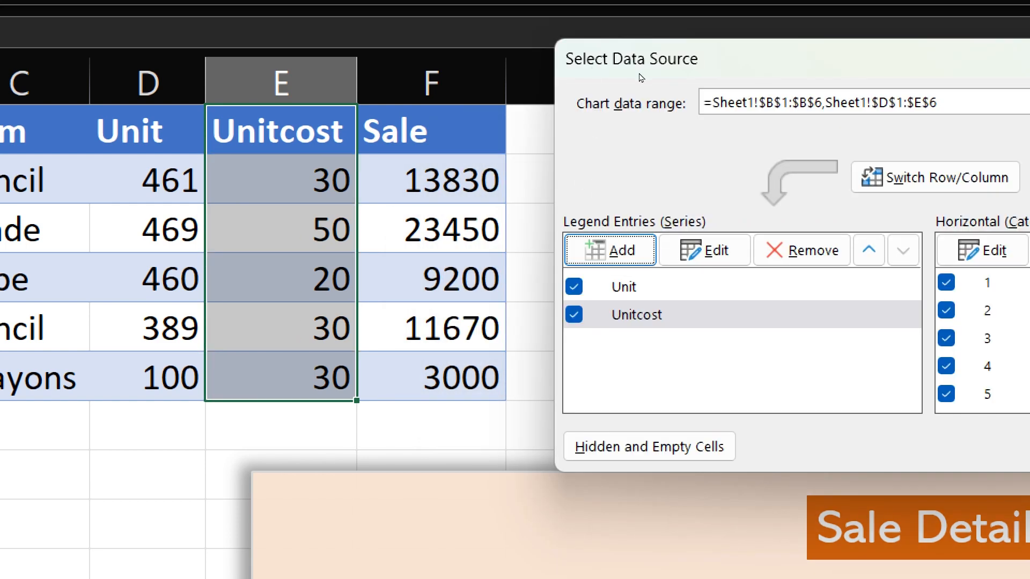
pyautogui.moveTo(619, 40); pyautogui.dragTo(568, 37)
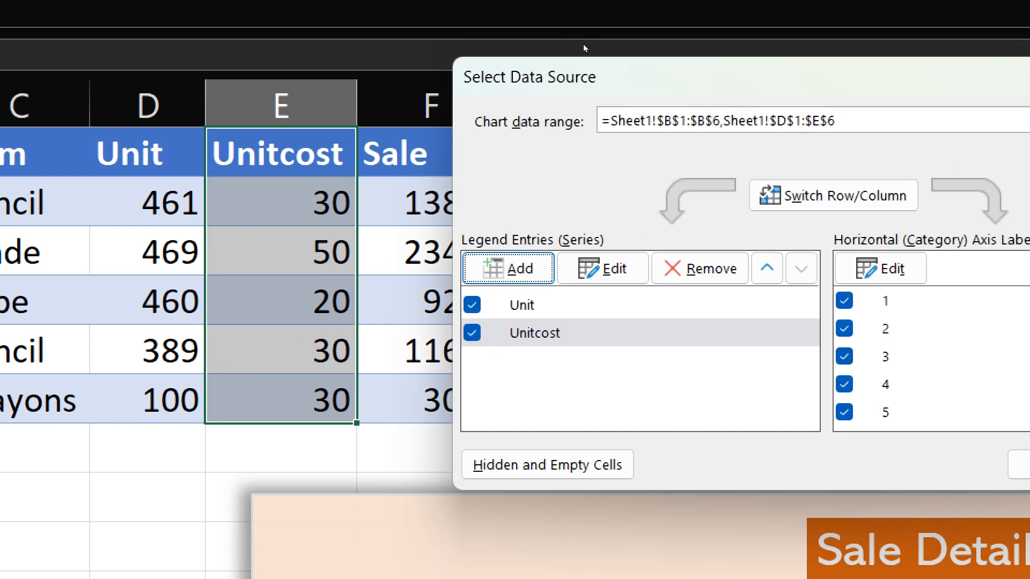
pyautogui.moveTo(731, 69); pyautogui.dragTo(437, 13)
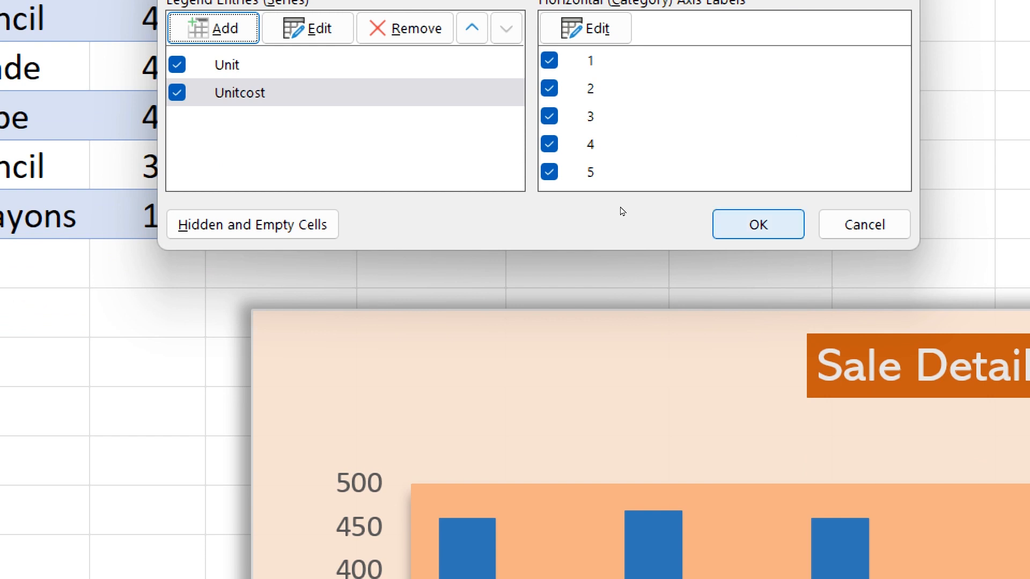
pyautogui.press('Return')
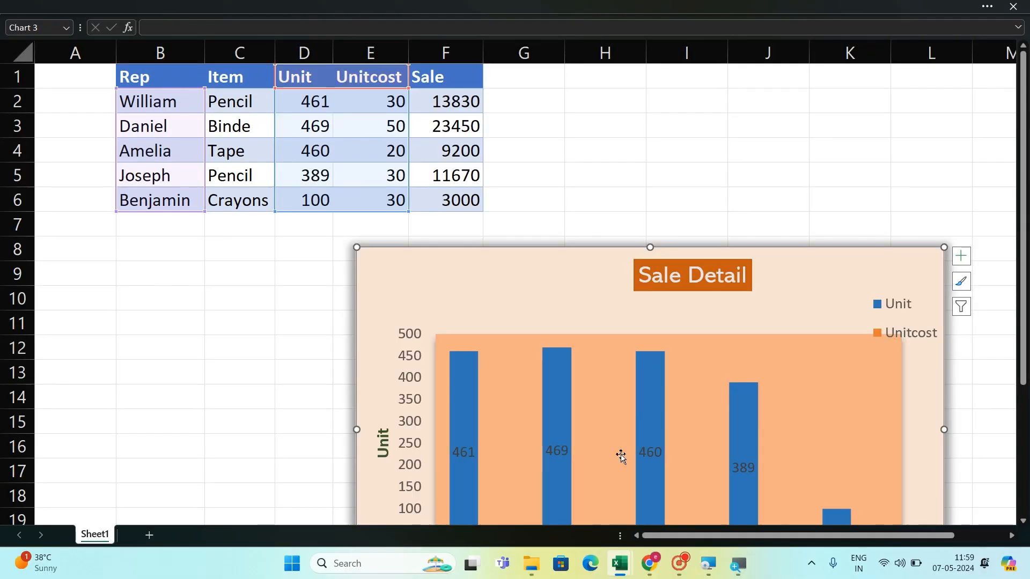
# Step: Move the chart back up over the data table and change its type to Stacked Column
pyautogui.moveTo(562, 291); pyautogui.dragTo(483, 146)
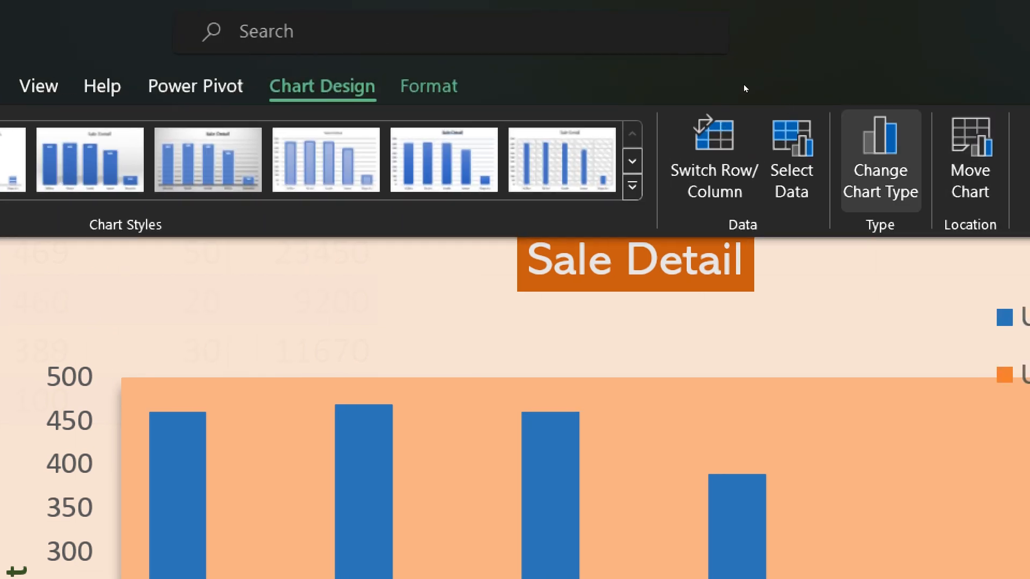
pyautogui.click(880, 161)
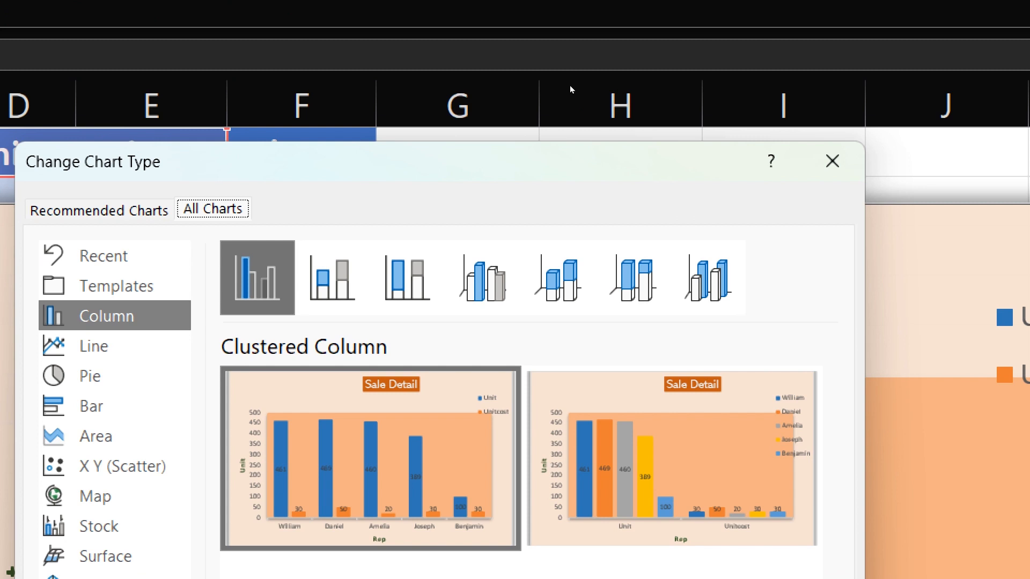
pyautogui.moveTo(500, 170); pyautogui.dragTo(556, 74)
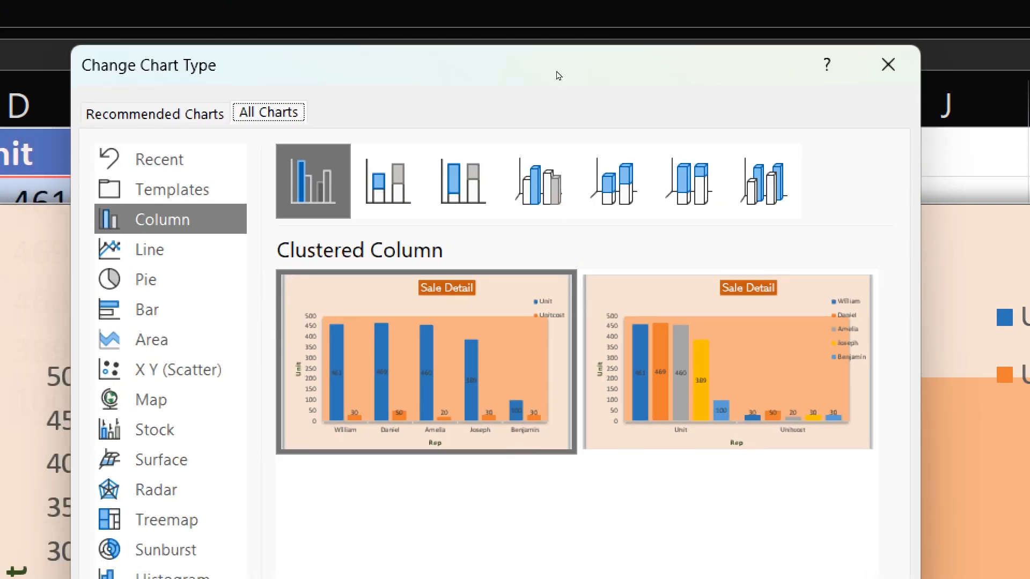
pyautogui.click(389, 181)
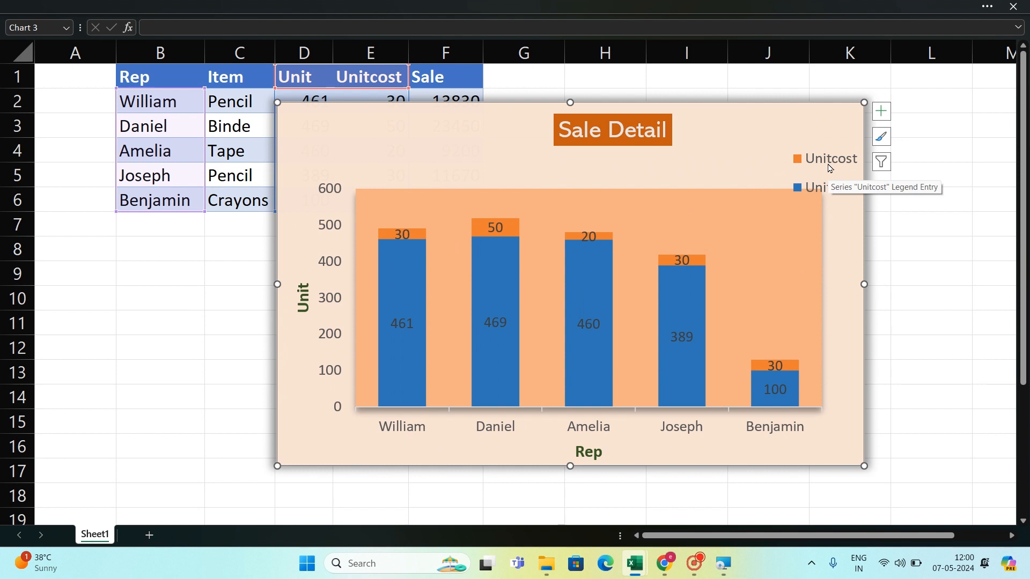
# Step: Move the chart legend off the plot area to beside the Sale Detail title and deselect the chart
pyautogui.click(829, 167)
pyautogui.click(823, 155)
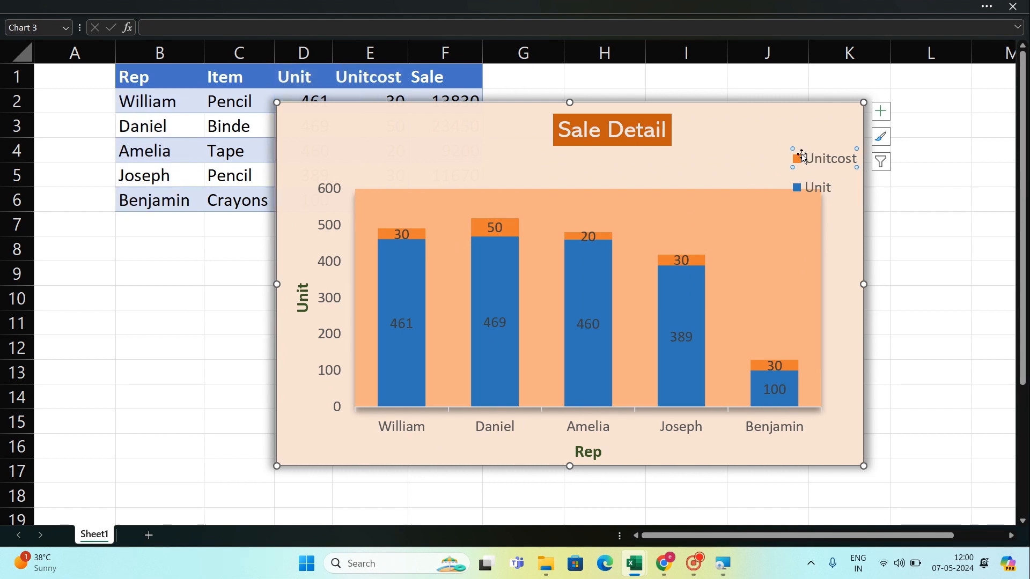
pyautogui.moveTo(799, 153); pyautogui.dragTo(726, 127)
pyautogui.click(920, 238)
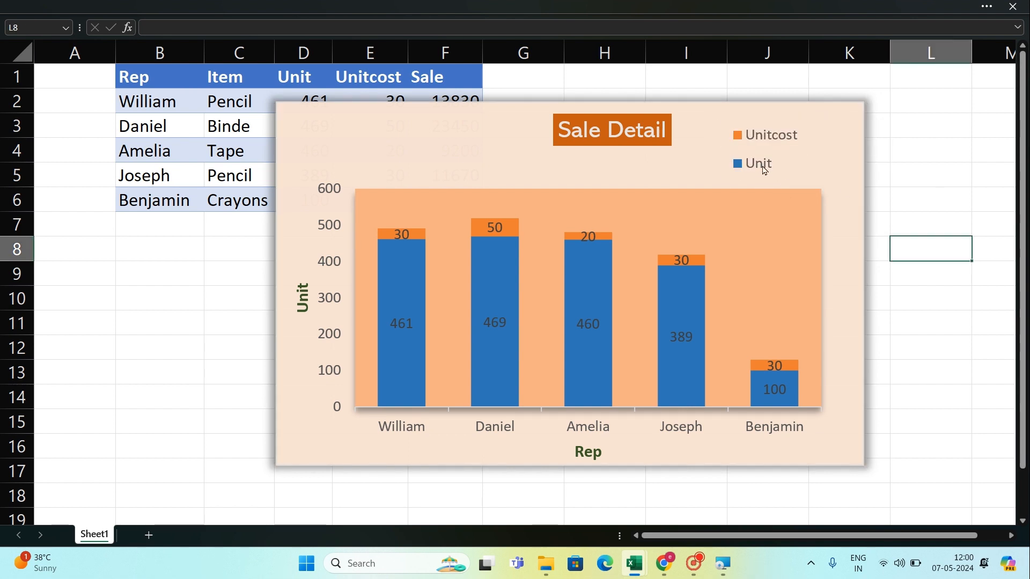
# Step: Select the Unit legend entry and examine the Unit portion of the Amelia column
pyautogui.click(768, 149)
pyautogui.click(765, 167)
pyautogui.moveTo(570, 251)
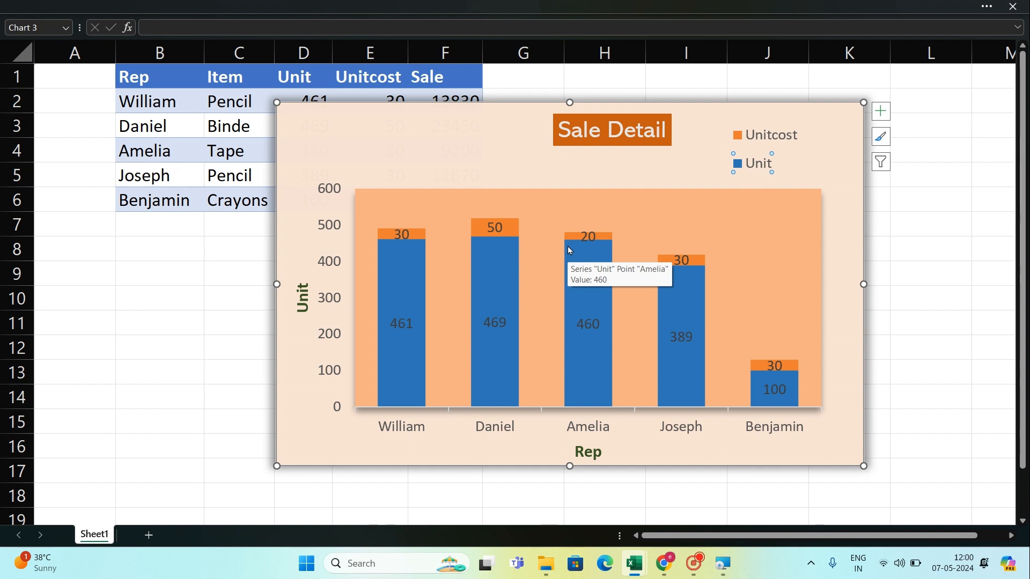
# Step: Move the chart below the table and highlight the Rep, Unit and Unitcost data it is based on
pyautogui.moveTo(496, 123); pyautogui.dragTo(549, 288)
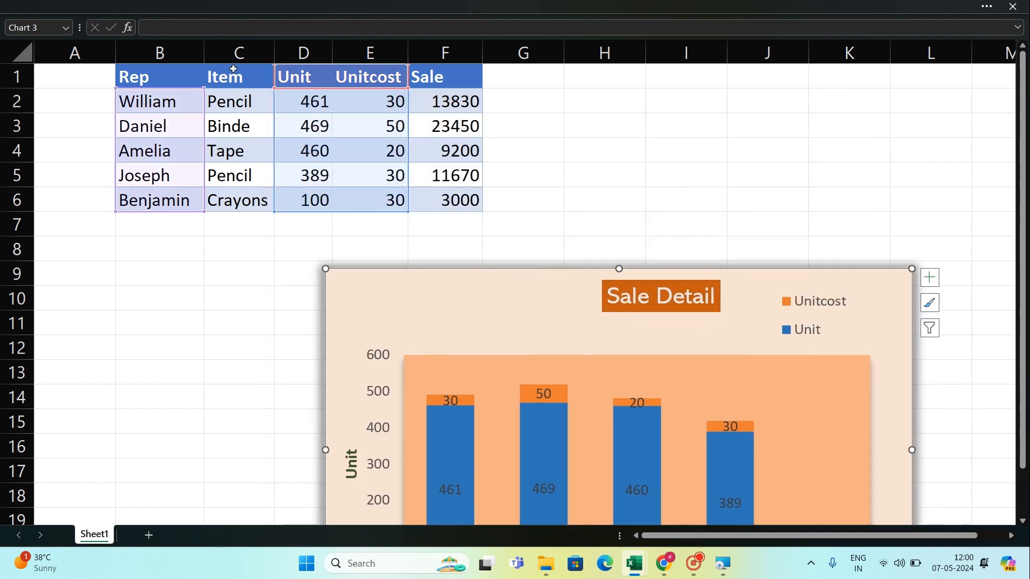
pyautogui.click(154, 76)
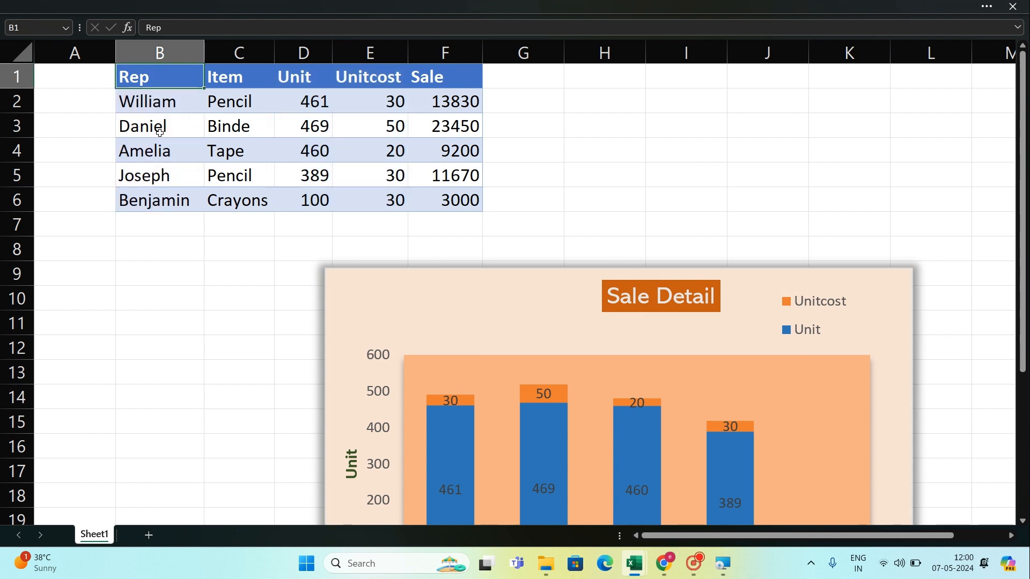
pyautogui.hotkey('ctrl', 'shift', 'Down')
pyautogui.moveTo(298, 80); pyautogui.dragTo(306, 177)
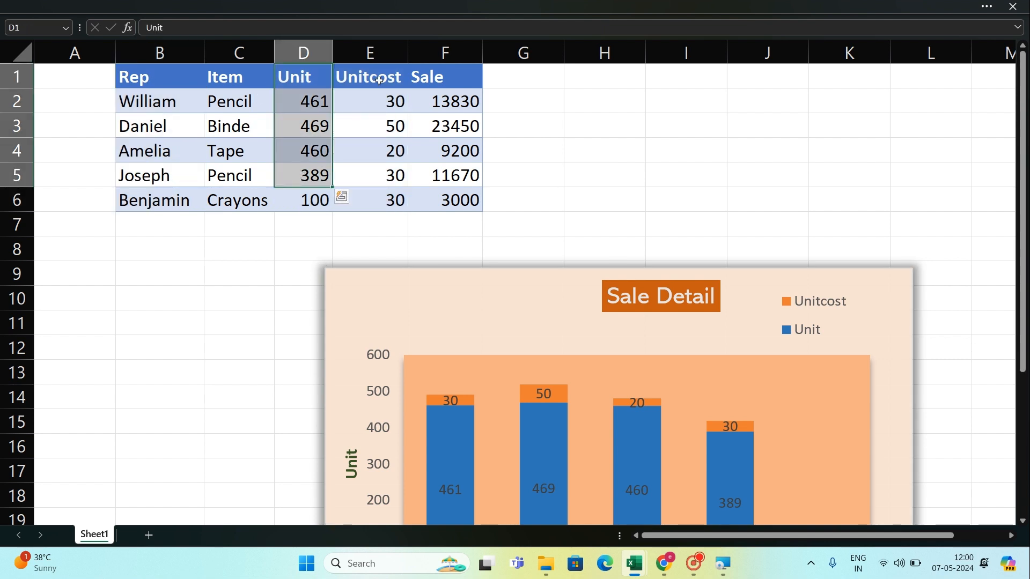
pyautogui.moveTo(379, 79); pyautogui.dragTo(356, 189)
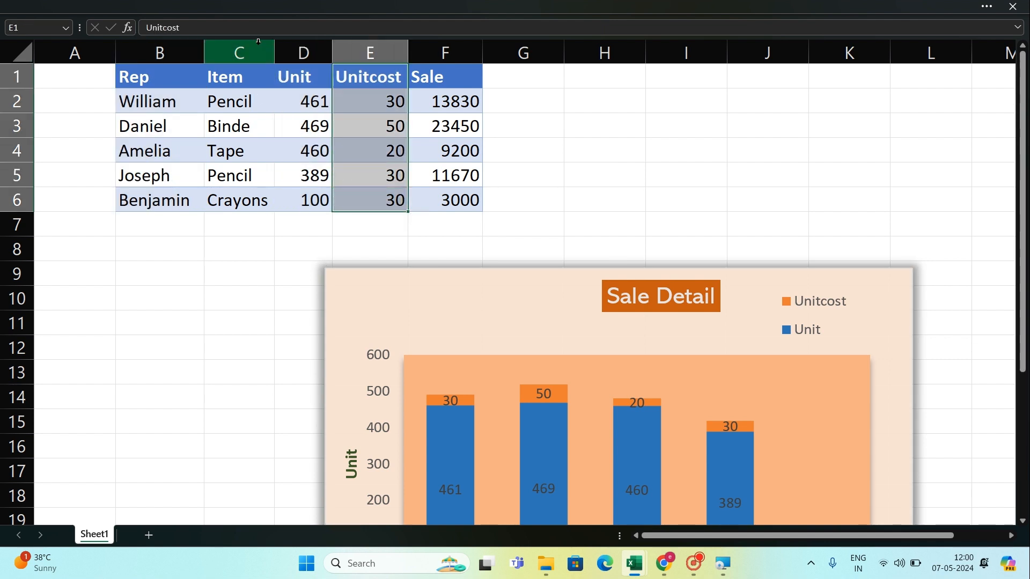
# Step: Select the Item and Sale columns with their headers, rows 1 to 6, and open the recommended charts for them
pyautogui.moveTo(238, 76); pyautogui.dragTo(238, 200)
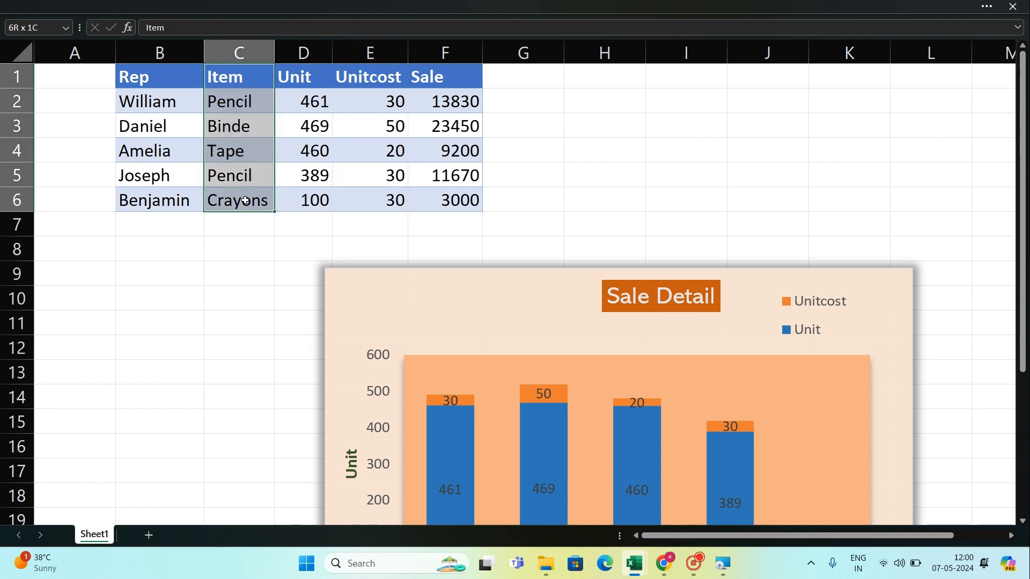
pyautogui.moveTo(446, 77); pyautogui.dragTo(446, 199)
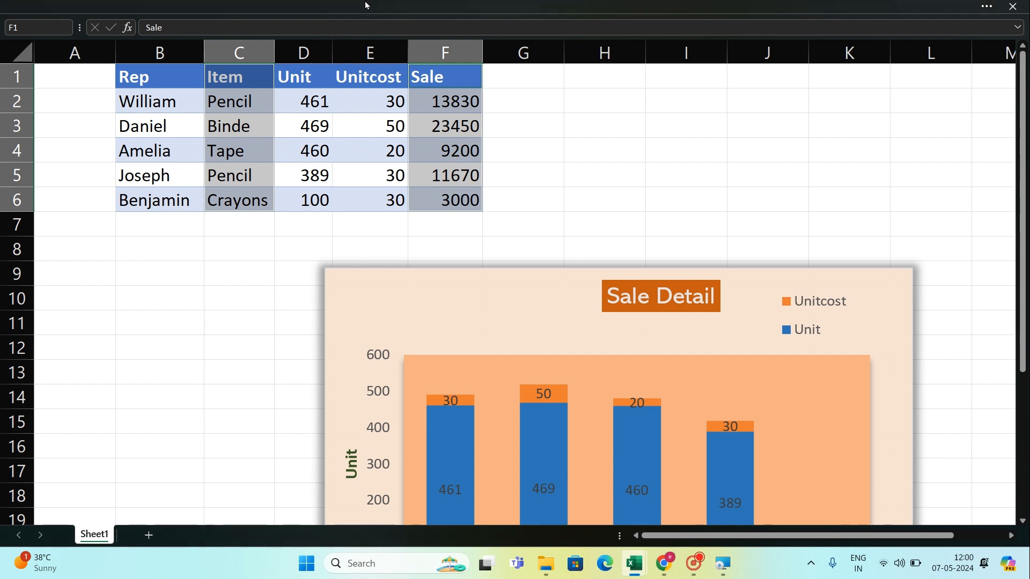
pyautogui.click(367, 5)
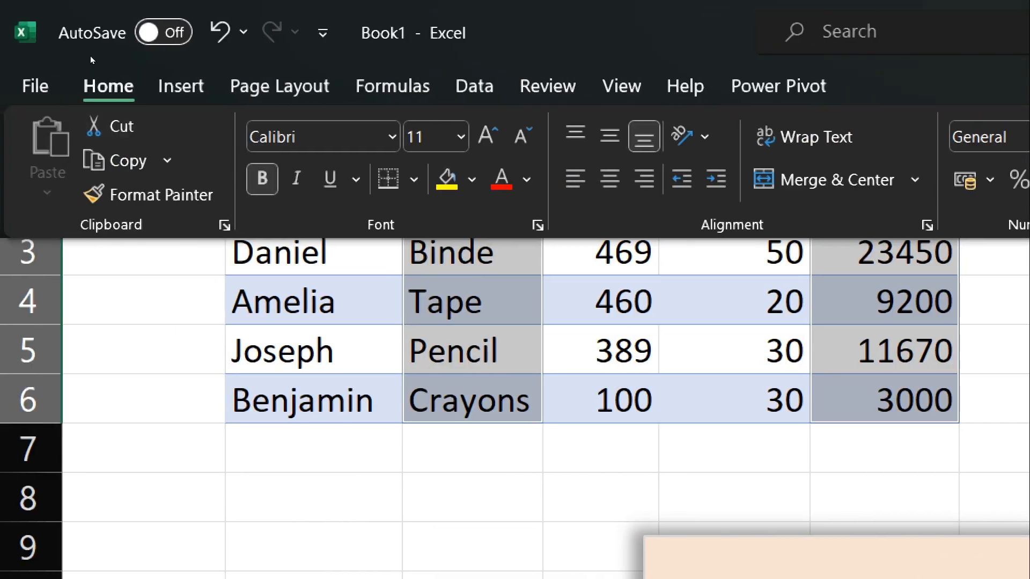
pyautogui.click(278, 86)
pyautogui.click(181, 86)
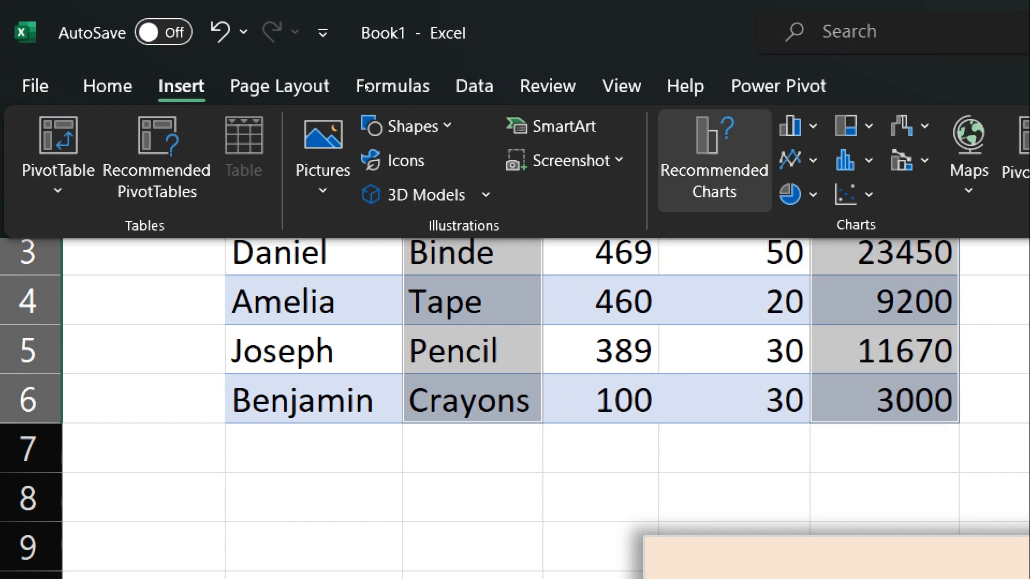
pyautogui.click(713, 161)
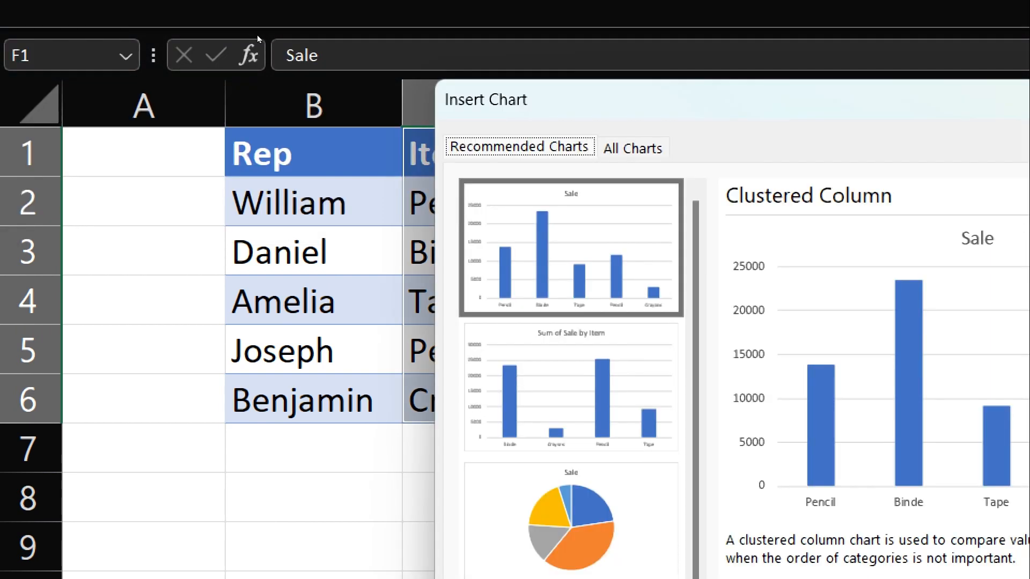
# Step: Compare the suggested chart types with the full chart list and insert a Doughnut chart of Sale by Item
pyautogui.hotkey('ctrl', 'Tab')
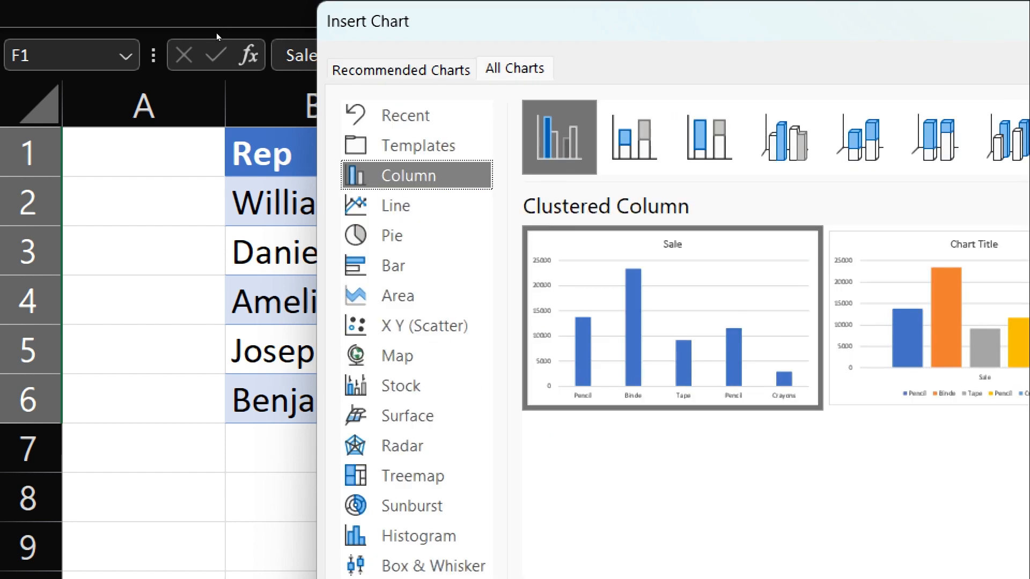
pyautogui.hotkey('ctrl', 'shift', 'Tab')
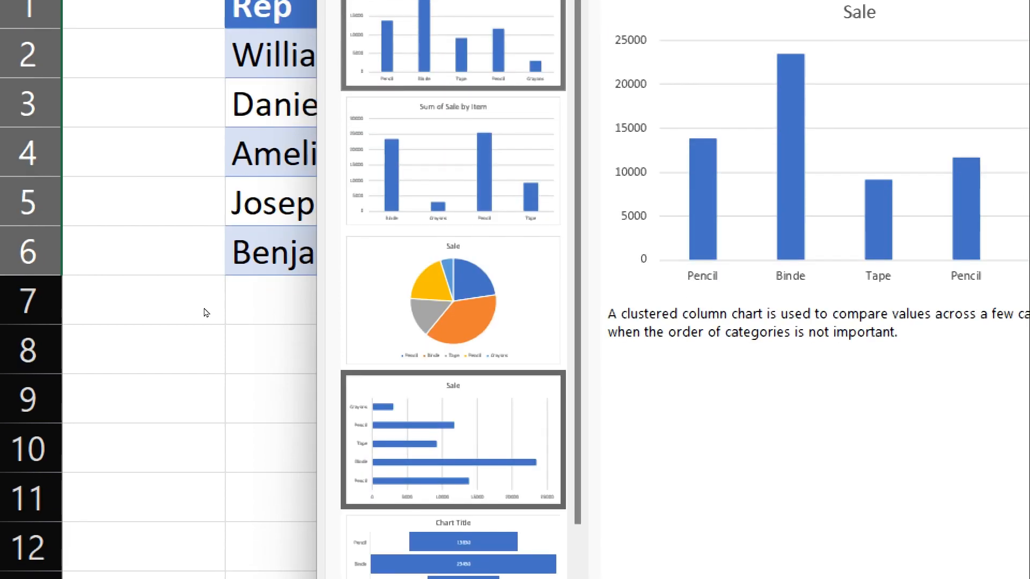
pyautogui.press('Up')
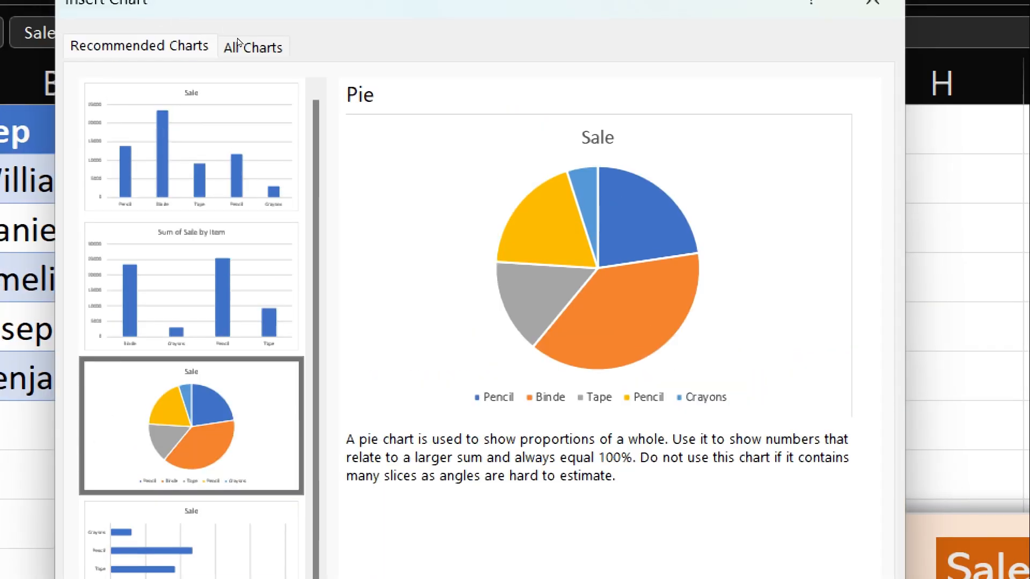
pyautogui.click(240, 44)
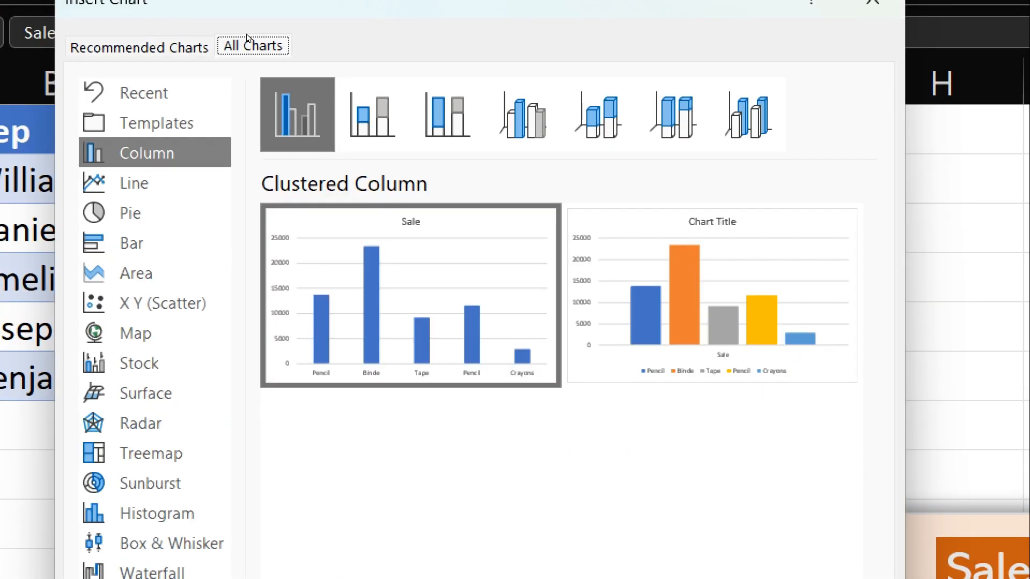
pyautogui.press('Down')
pyautogui.press('Down')
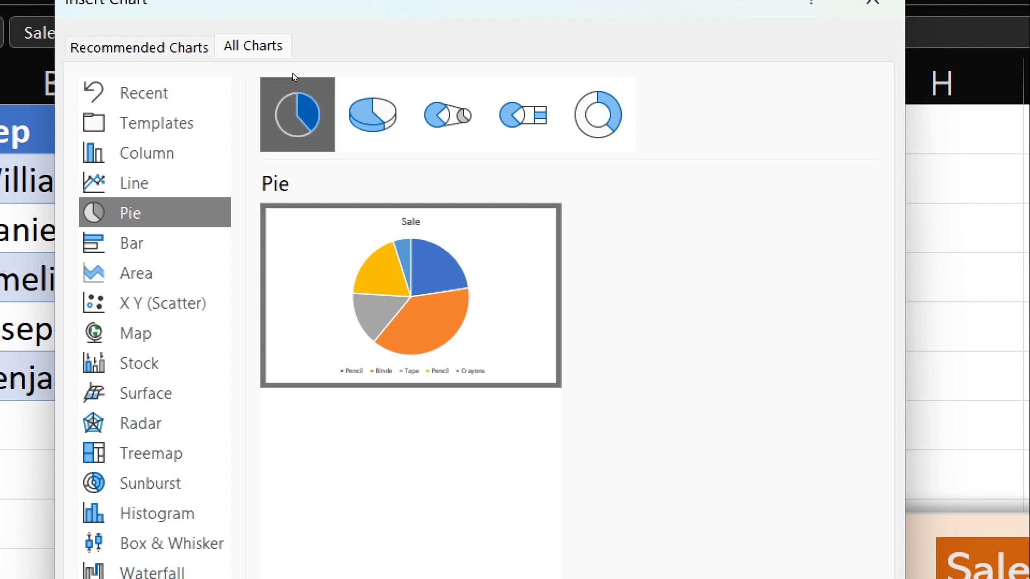
pyautogui.click(597, 115)
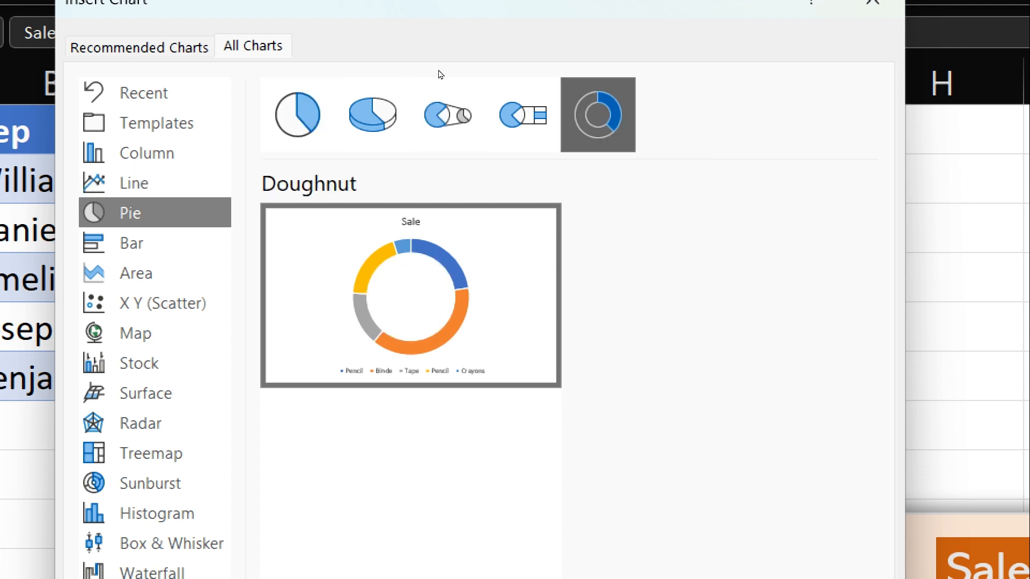
pyautogui.press('Return')
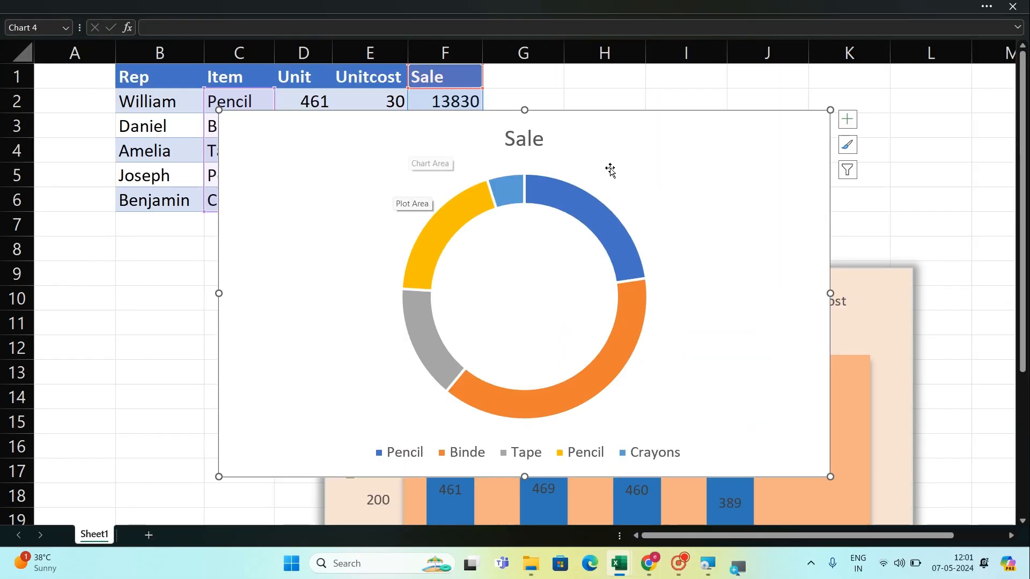
# Step: Shrink the doughnut chart and place it below the data table, with the Sale Detail chart moved up beside it
pyautogui.moveTo(830, 110); pyautogui.dragTo(563, 223)
pyautogui.moveTo(430, 258); pyautogui.dragTo(244, 259)
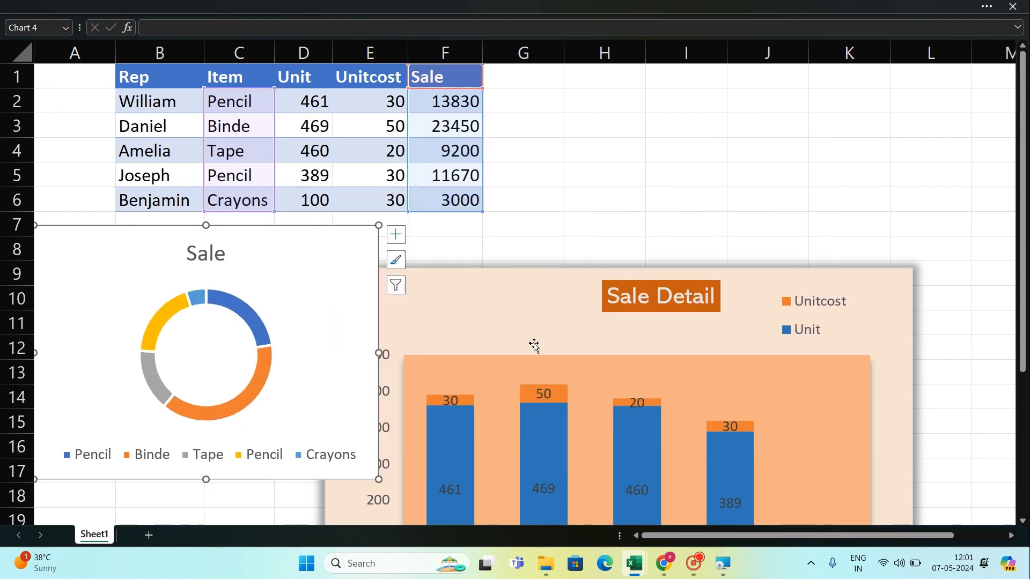
pyautogui.moveTo(510, 301); pyautogui.dragTo(639, 136)
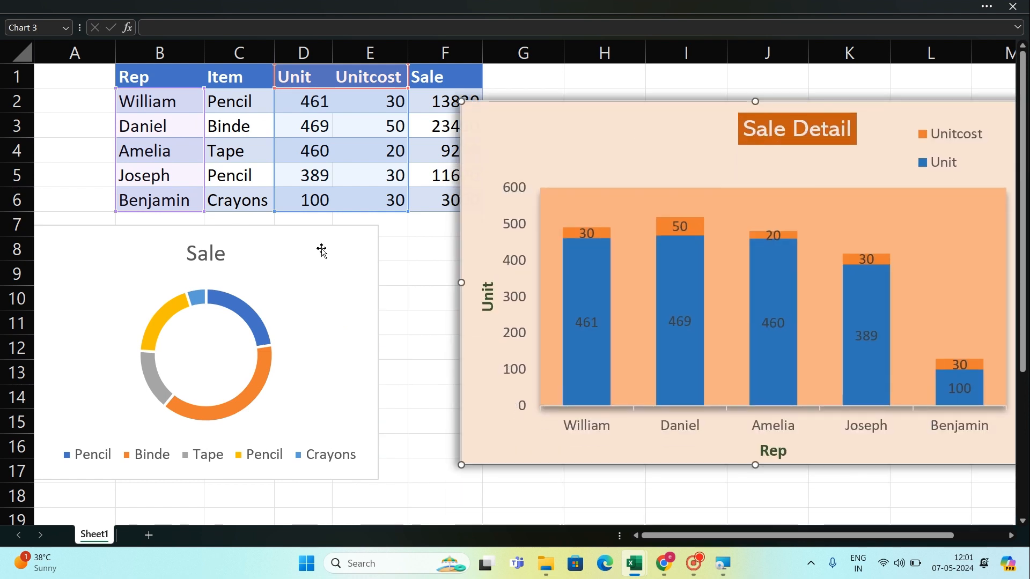
pyautogui.moveTo(276, 249); pyautogui.dragTo(332, 253)
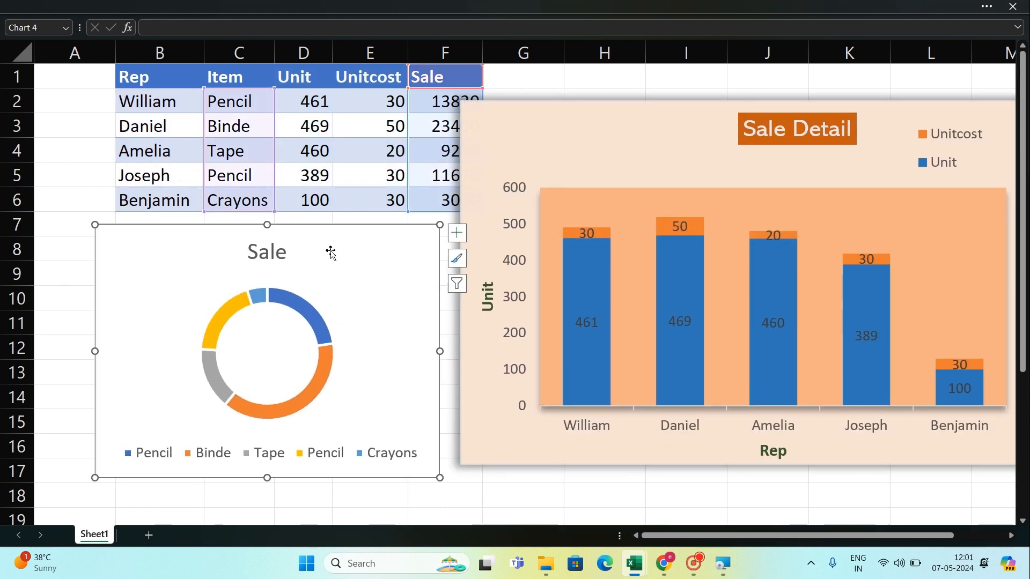
pyautogui.rightClick(329, 255)
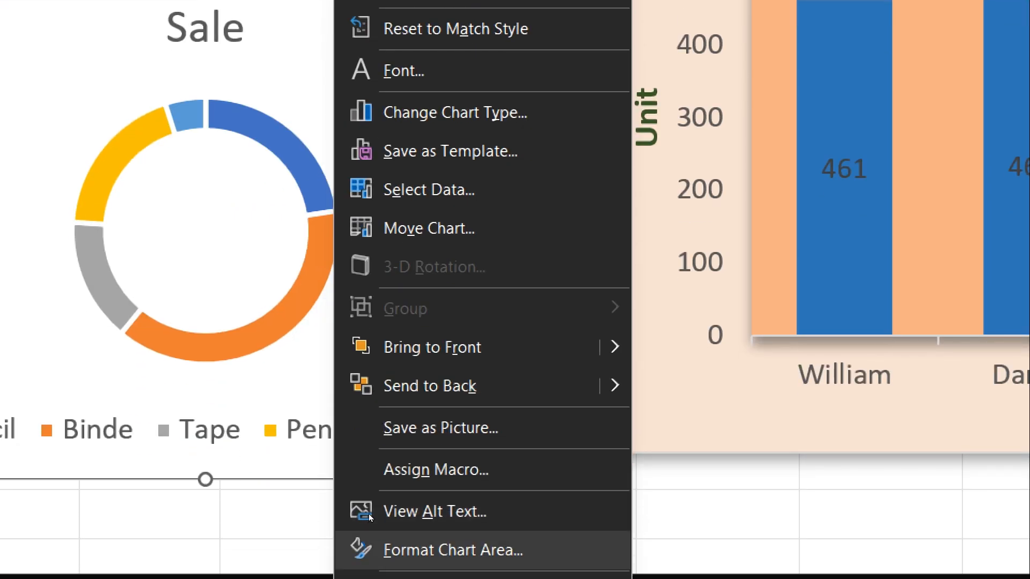
pyautogui.click(369, 548)
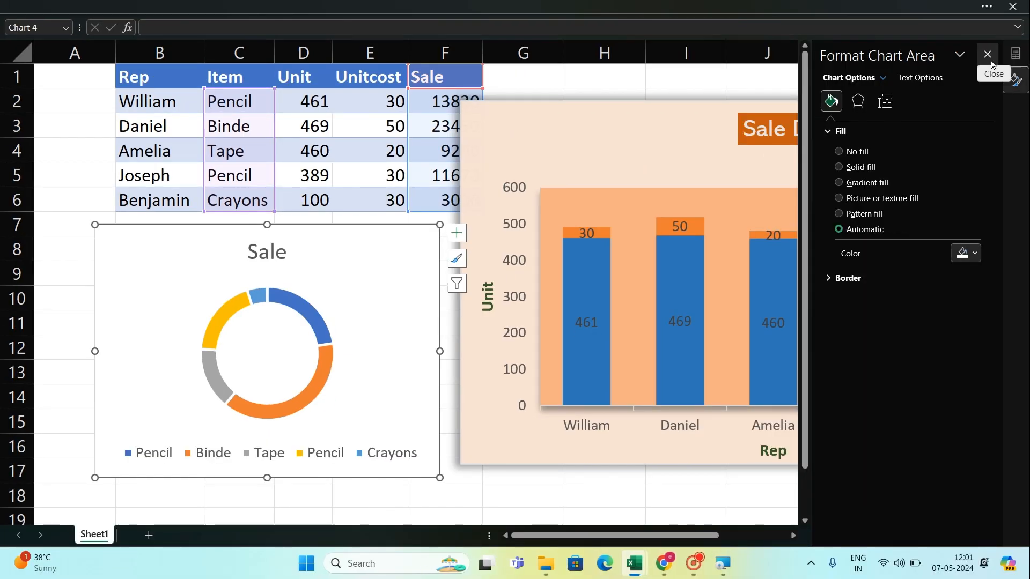
pyautogui.click(987, 56)
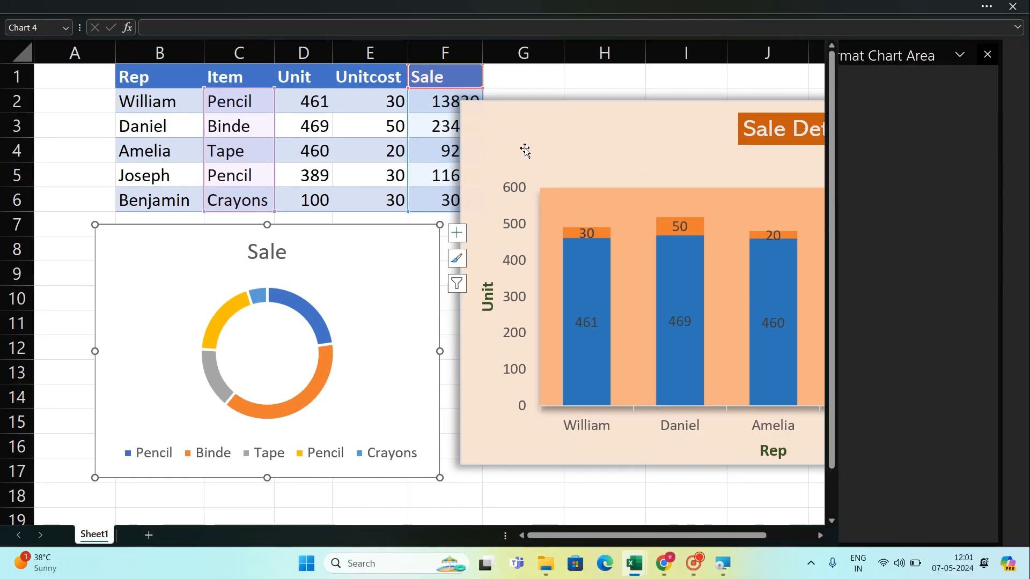
# Step: Fill the doughnut chart's background with the lightest orange theme tint and give its text a black, shadowed WordArt style
pyautogui.click(319, 6)
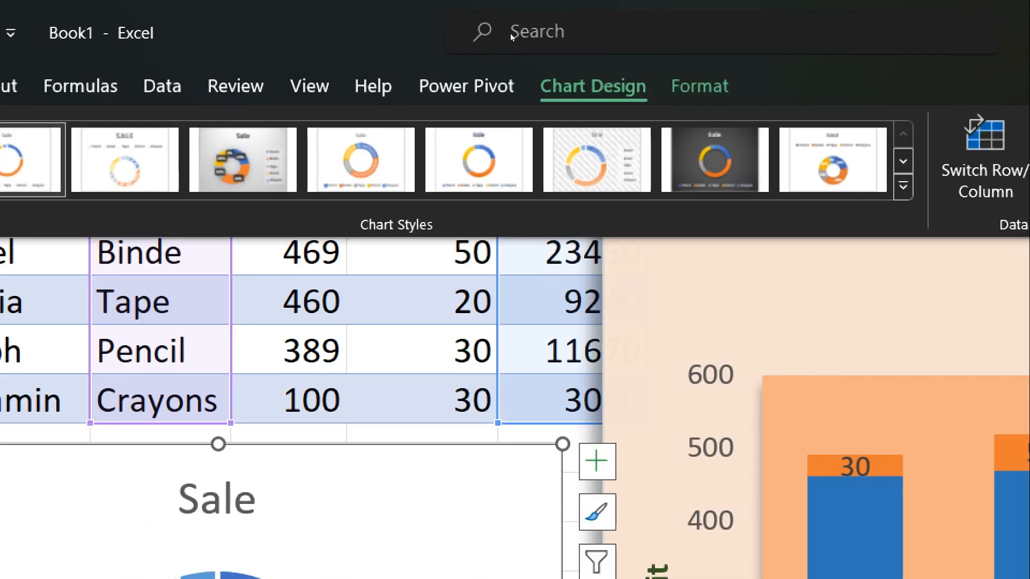
pyautogui.click(699, 86)
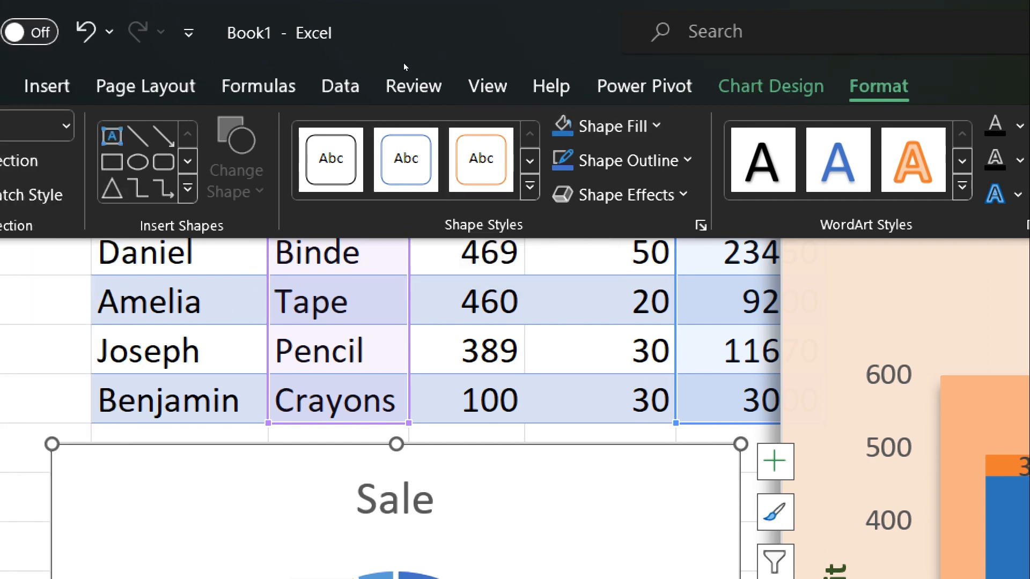
pyautogui.click(606, 126)
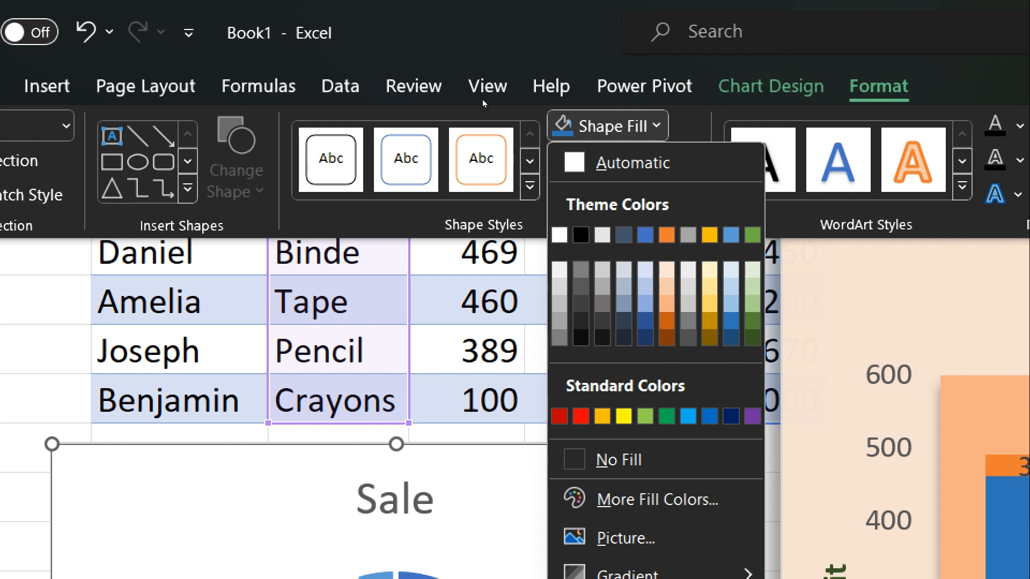
pyautogui.click(666, 268)
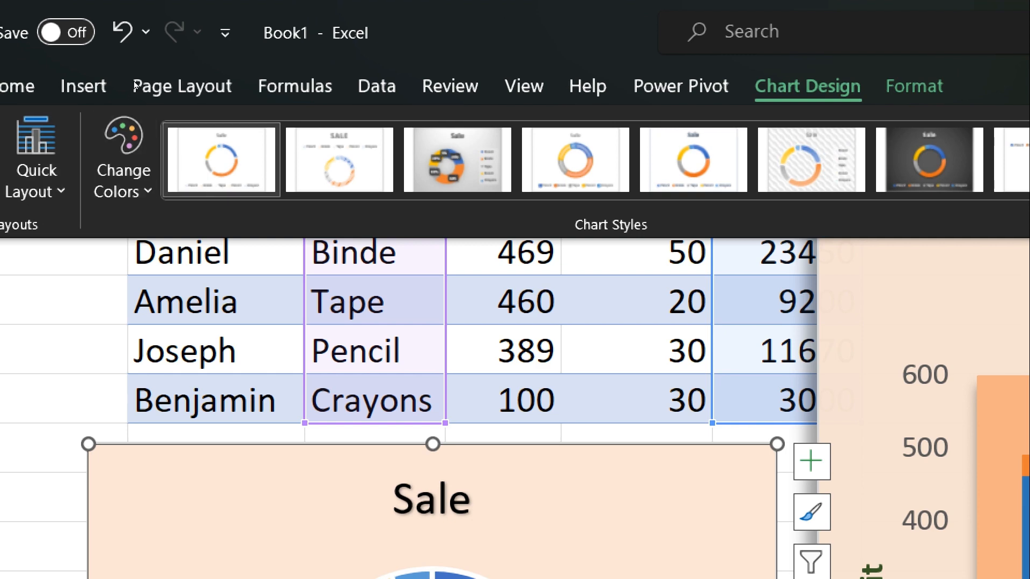
pyautogui.click(130, 110)
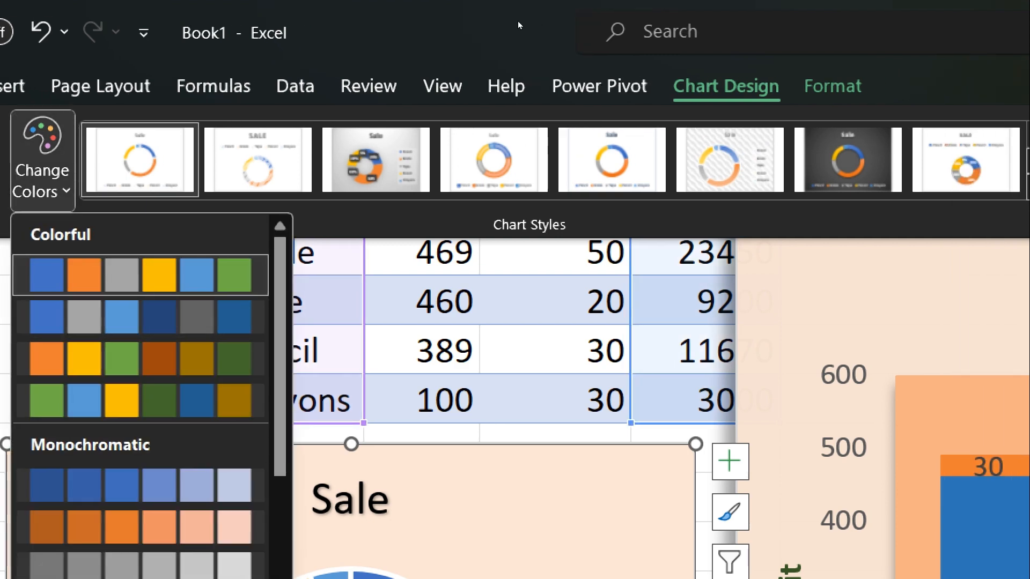
pyautogui.click(646, 55)
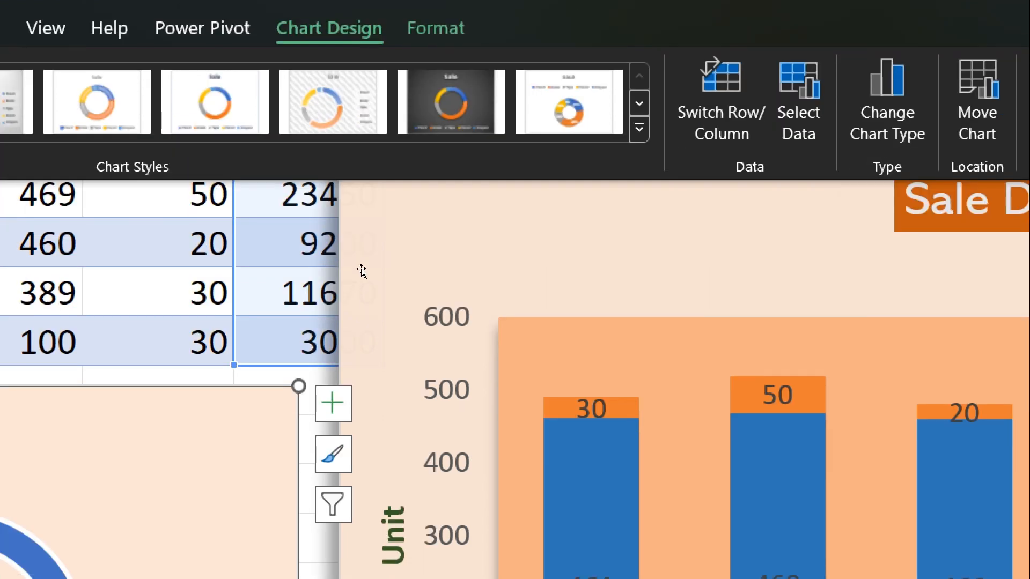
pyautogui.click(417, 317)
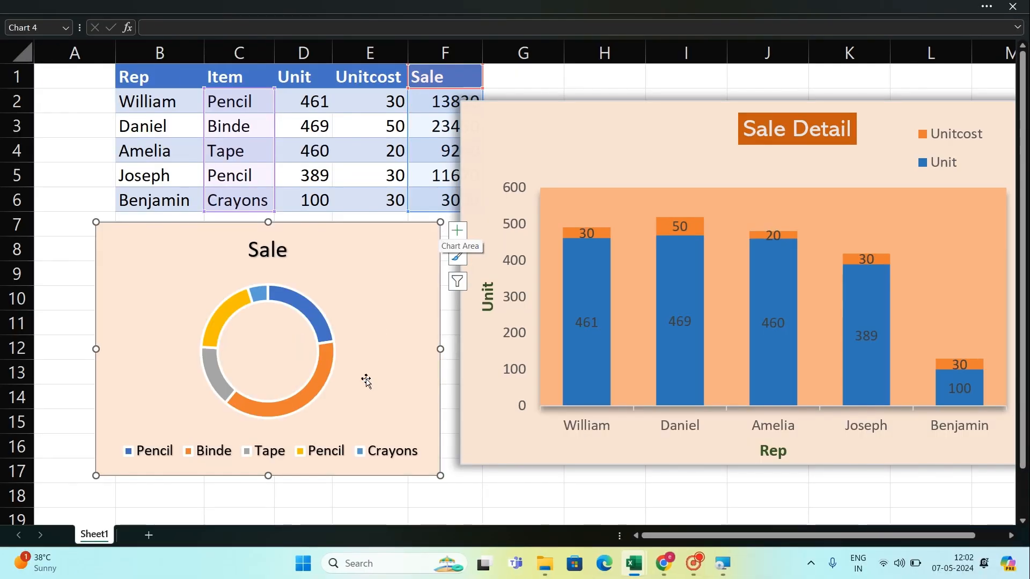
# Step: Add data labels to the Sale doughnut chart that show only the percentage, with values and leader lines turned off
pyautogui.click(462, 236)
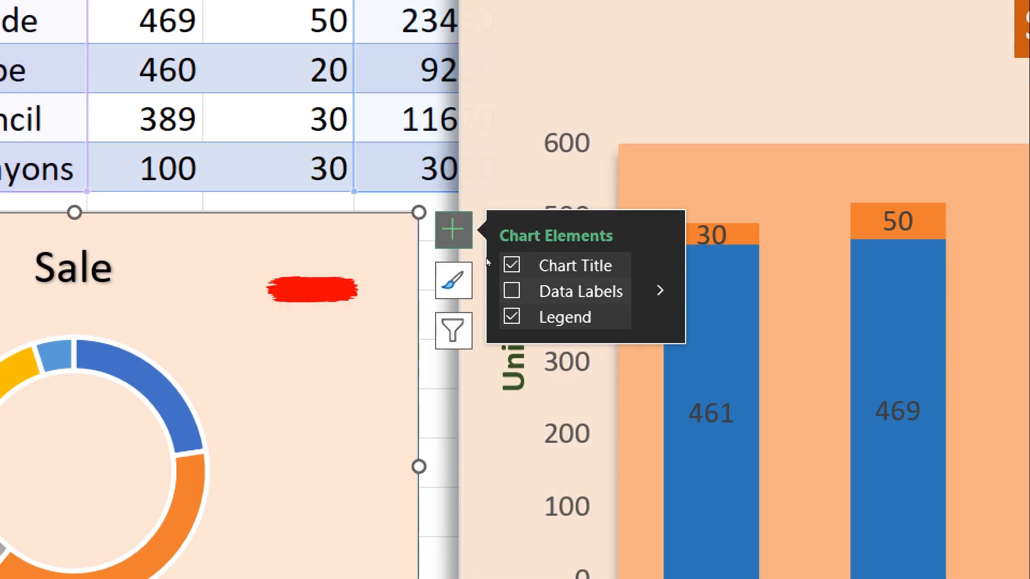
pyautogui.click(512, 291)
pyautogui.click(716, 382)
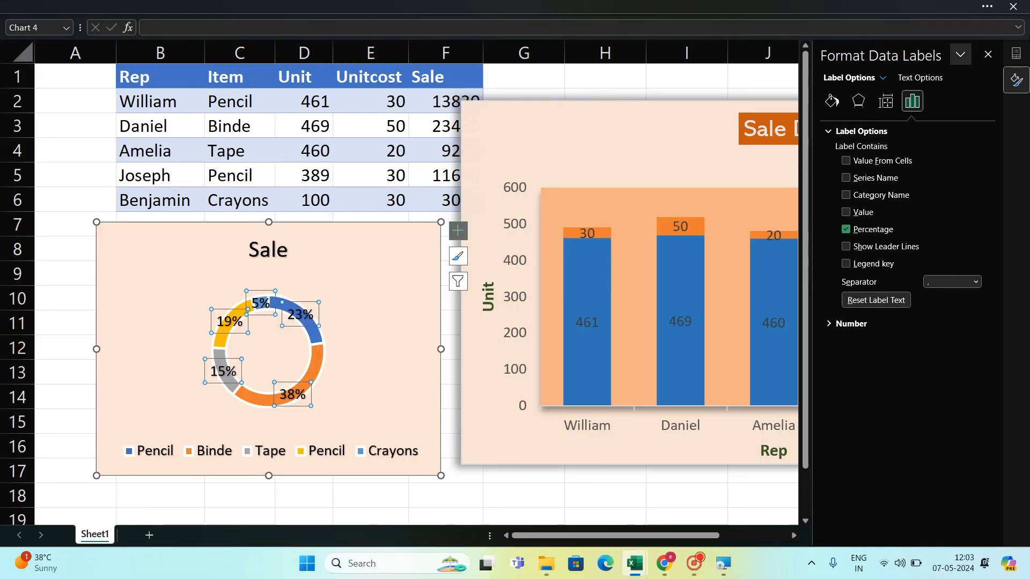
pyautogui.click(996, 54)
pyautogui.click(330, 274)
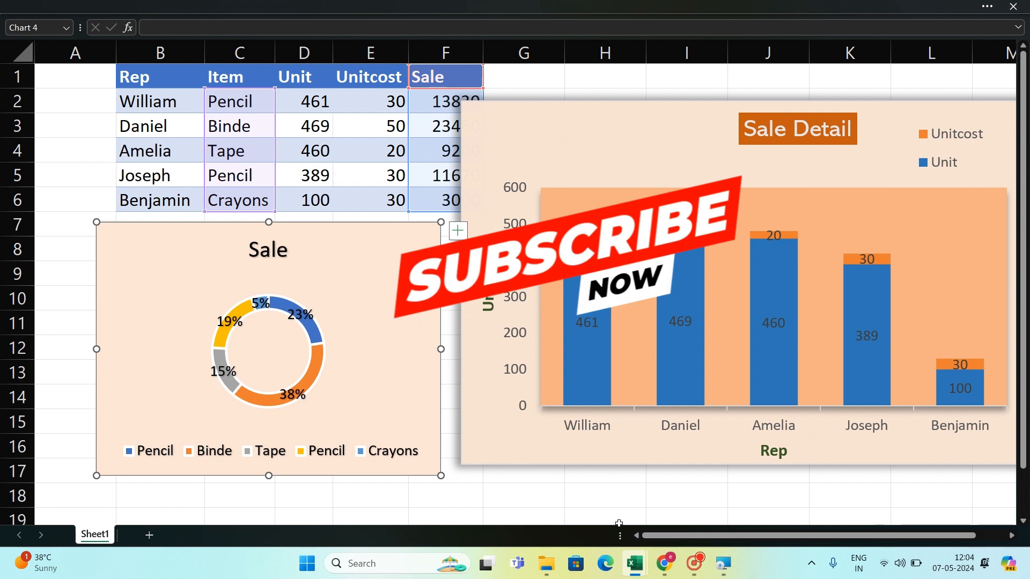
pyautogui.moveTo(711, 567)
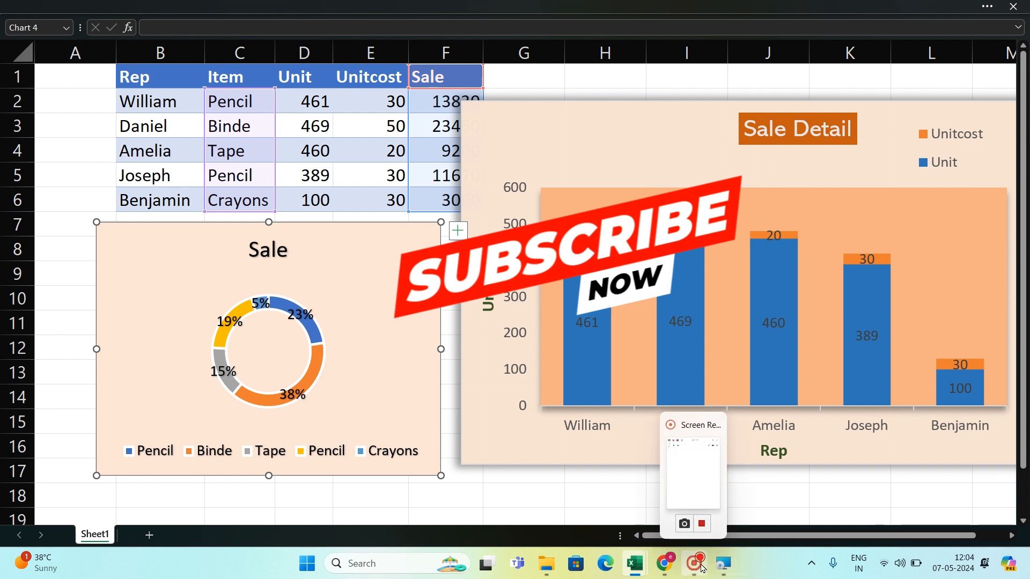
pyautogui.click(703, 568)
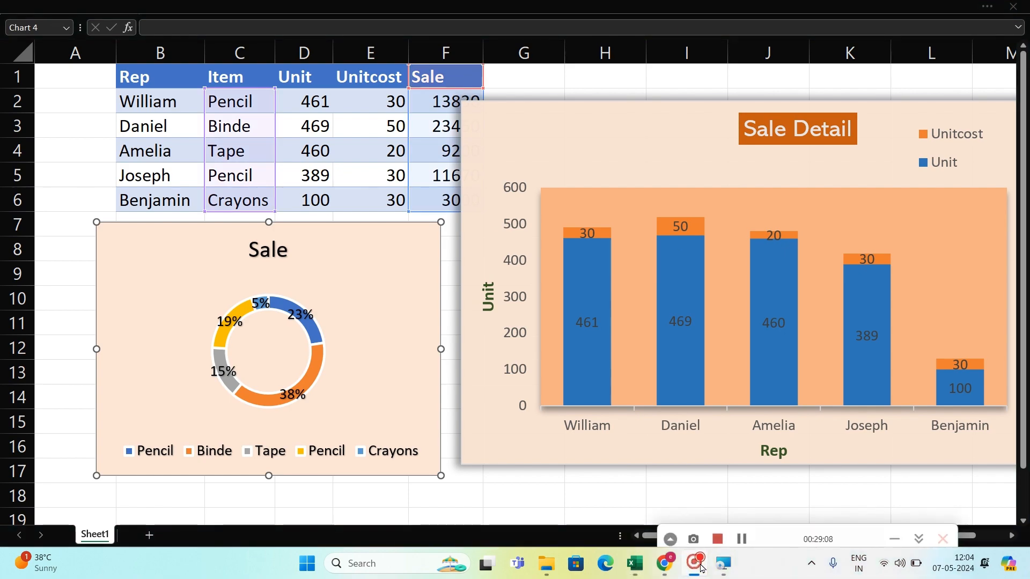